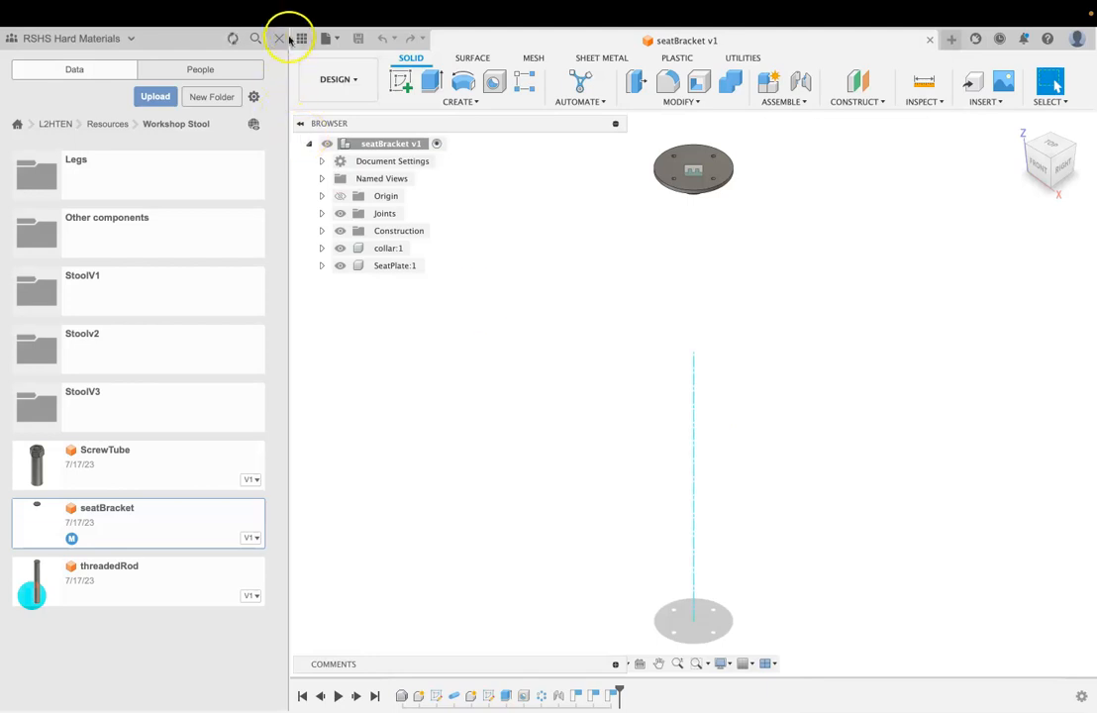
Hide the collar component and the construction geometry, leaving only the seat plate in view.
click(301, 37)
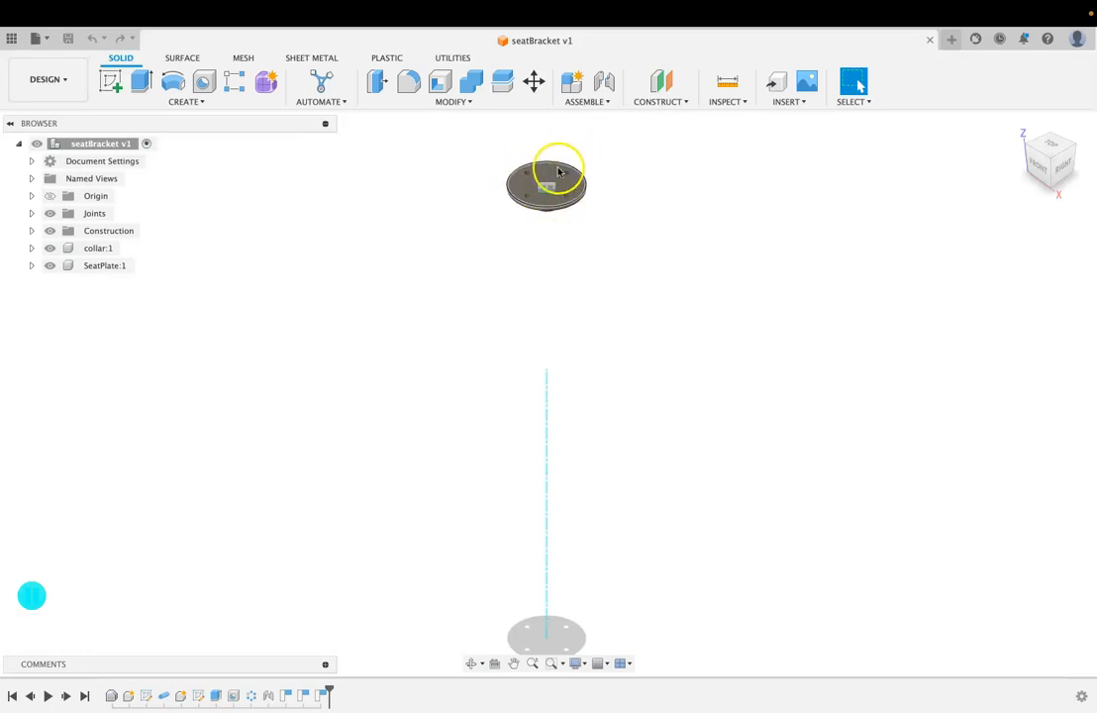
click(52, 249)
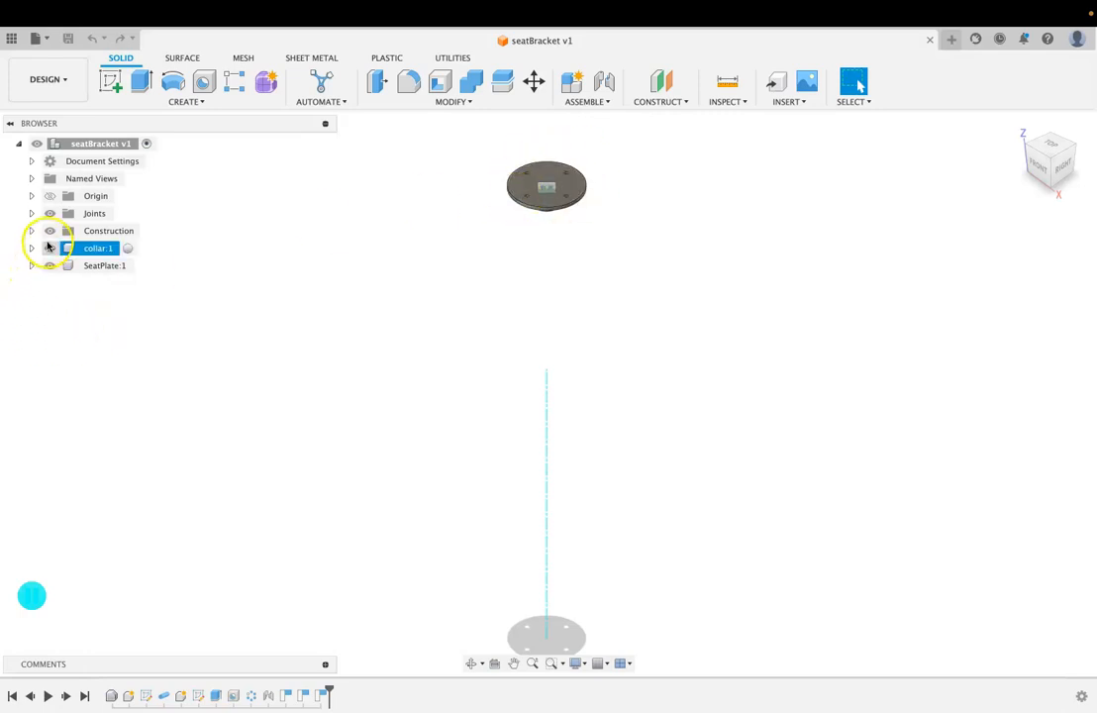
click(52, 248)
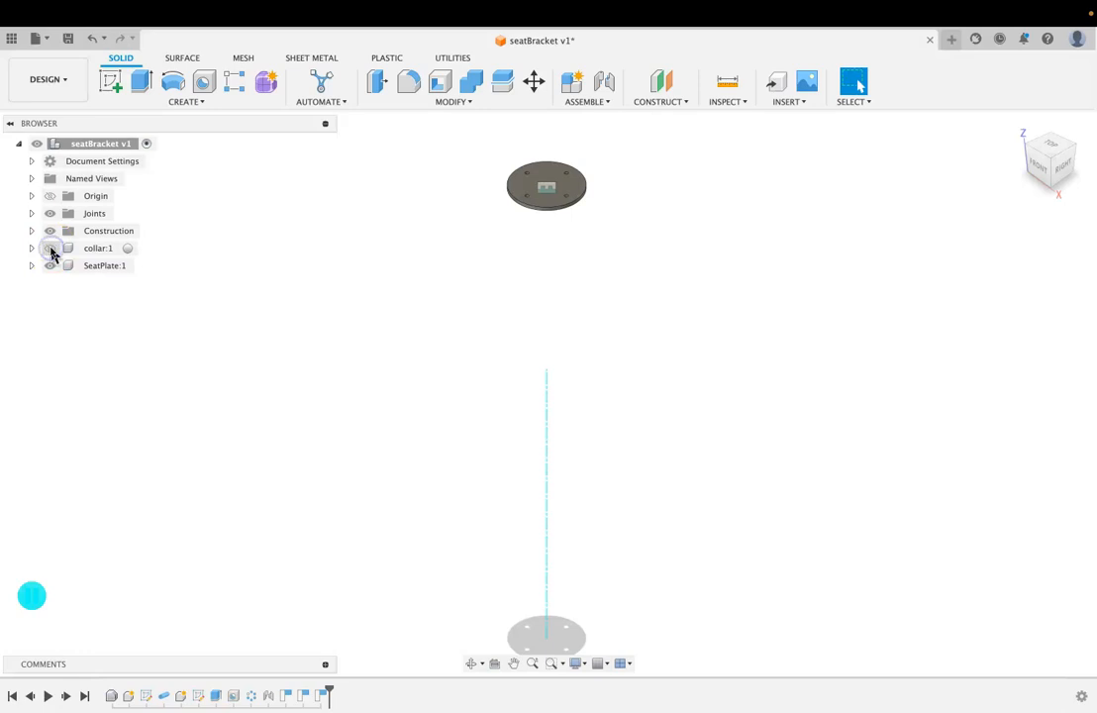
click(52, 232)
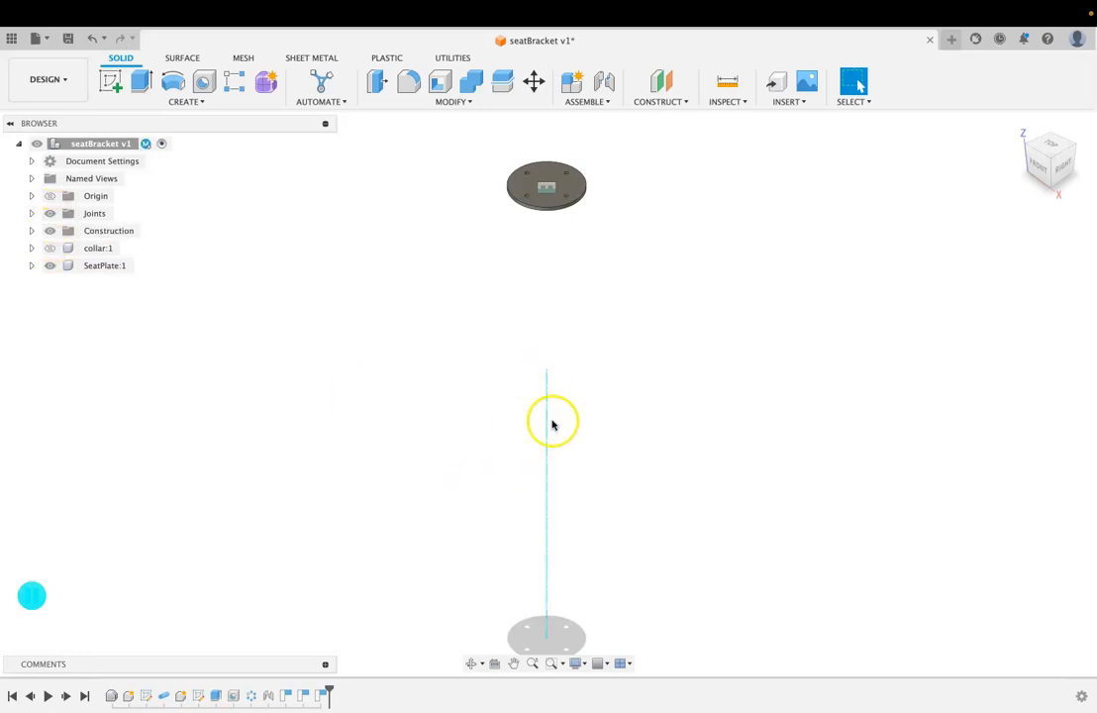
click(45, 229)
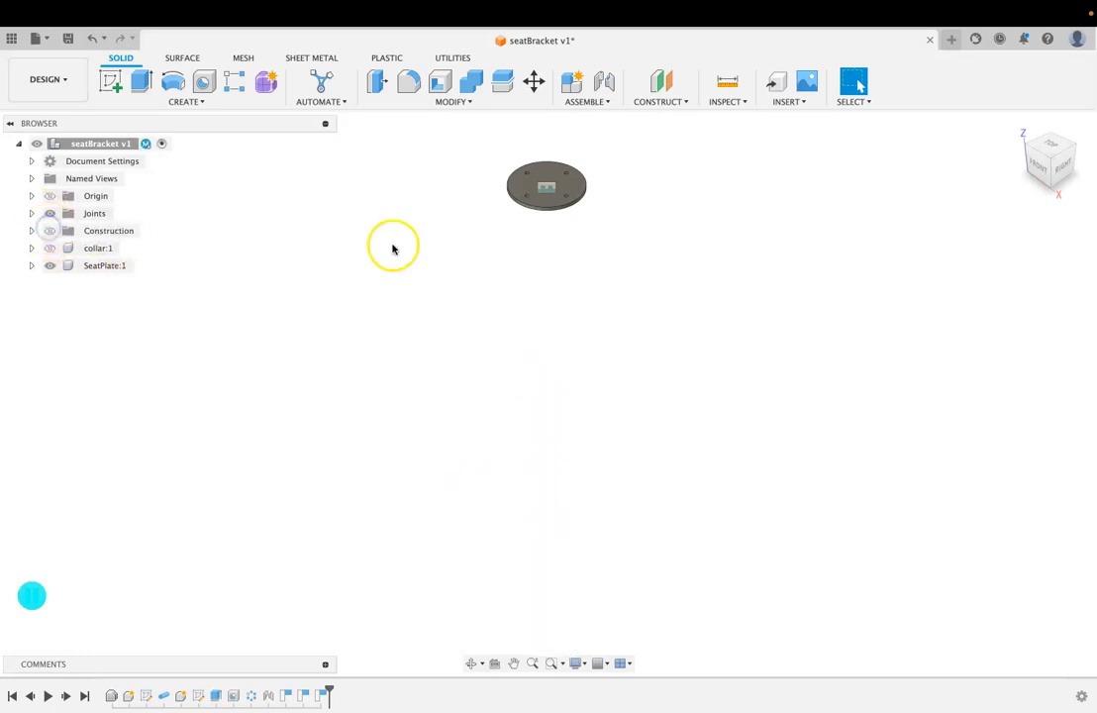
click(1018, 124)
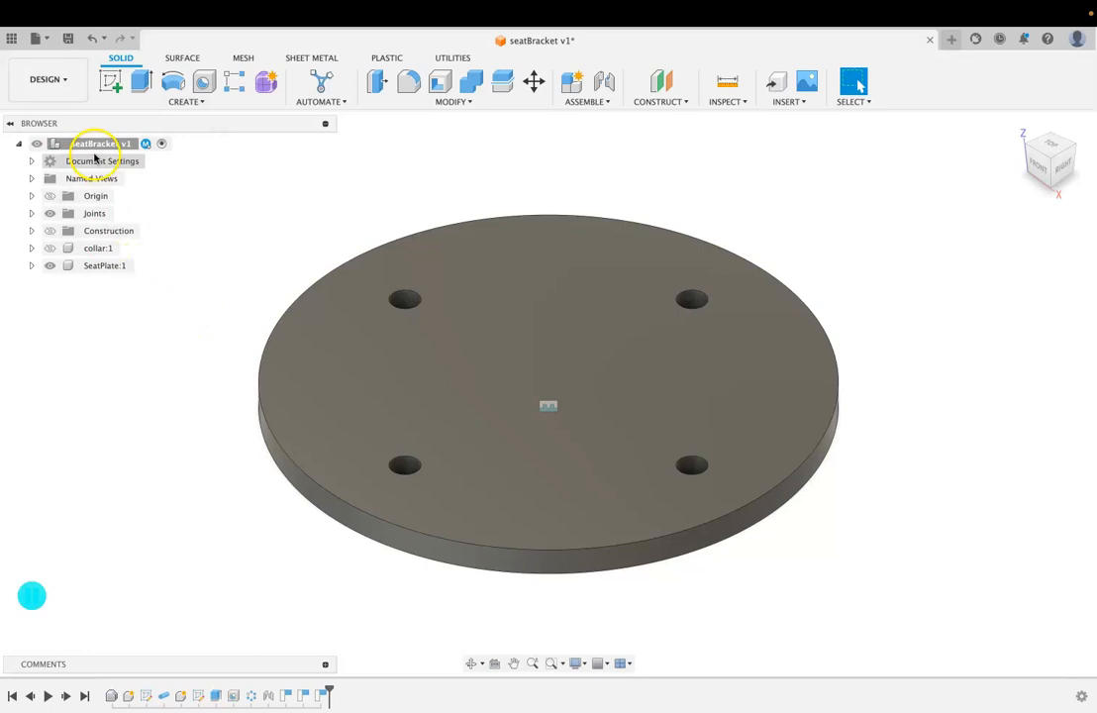
Switch to the Manufacture workspace and its Fabrication toolset.
click(64, 79)
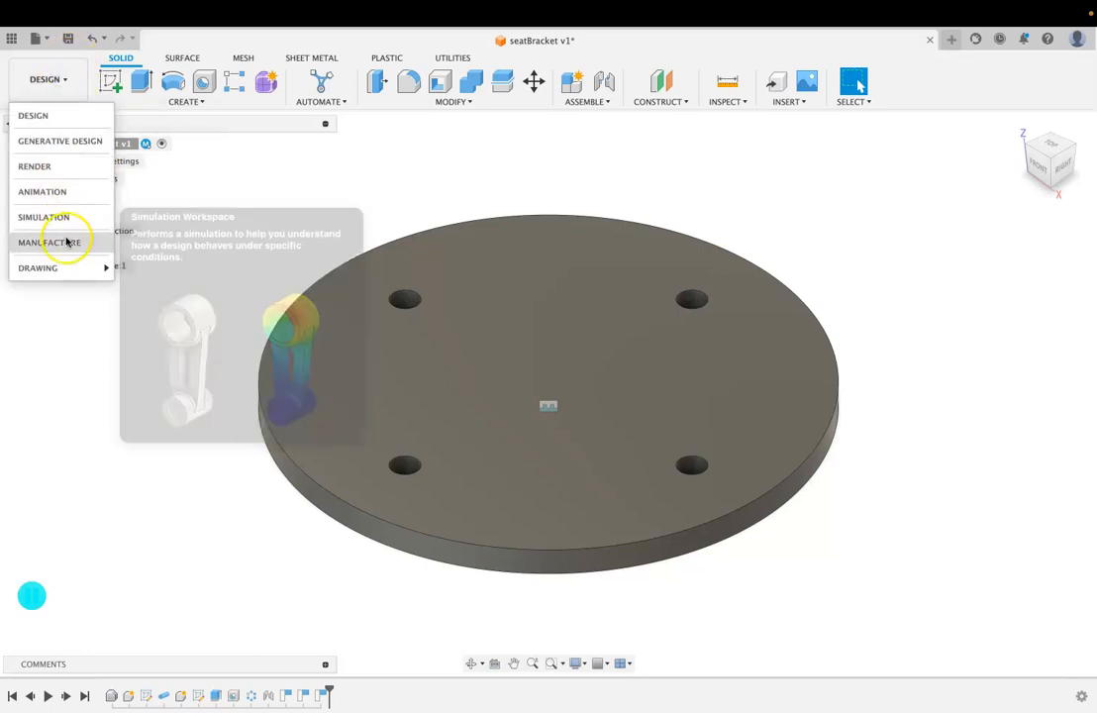
click(72, 245)
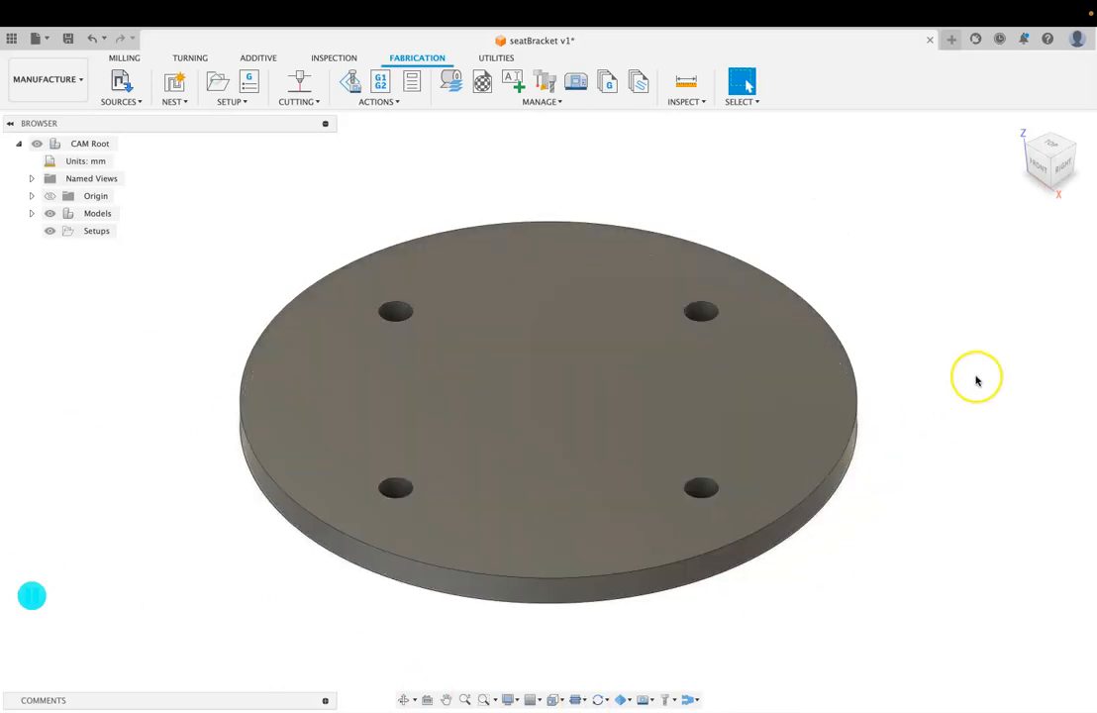
click(1052, 149)
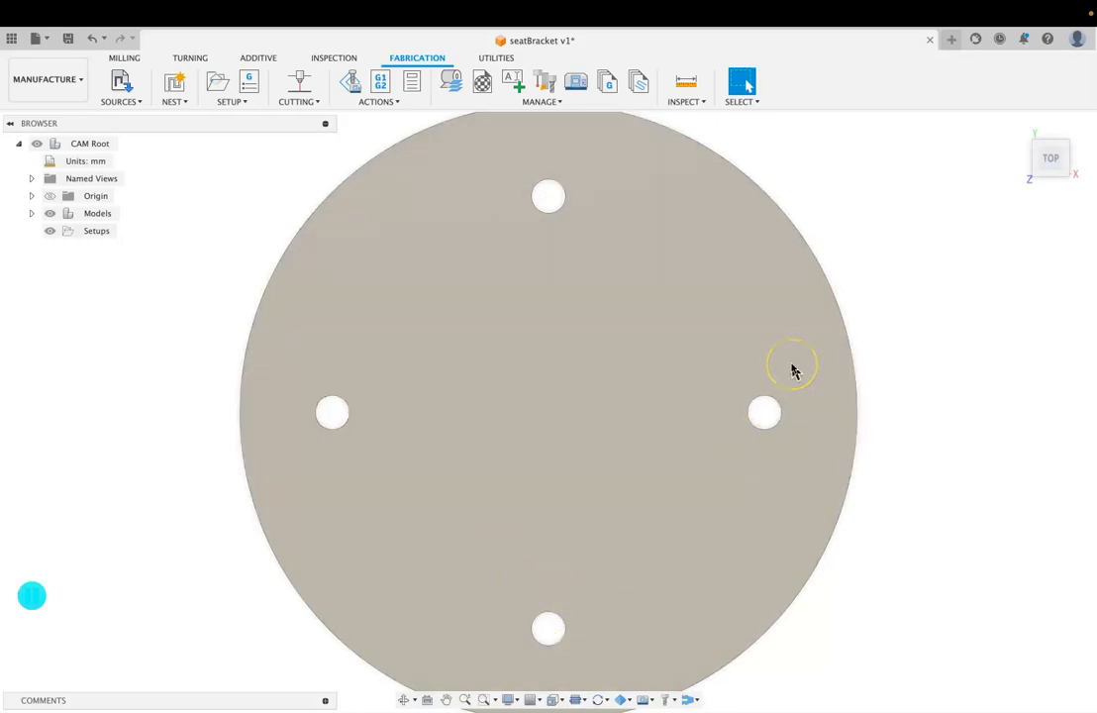
scroll(789, 381, down, 3)
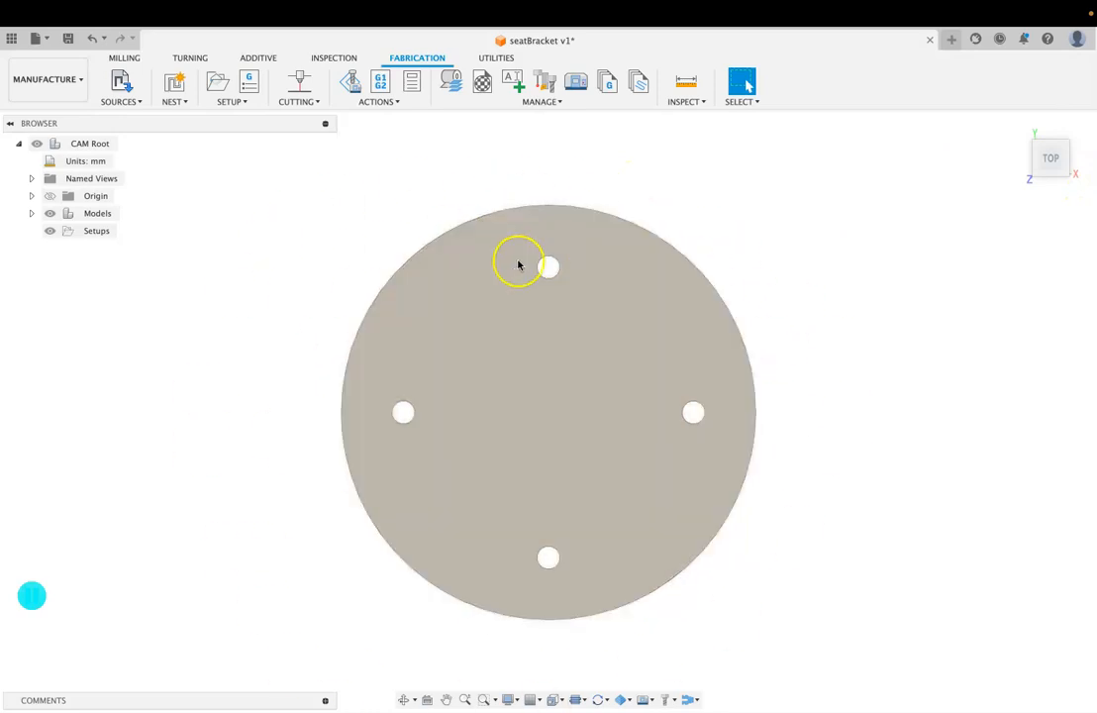
click(1020, 129)
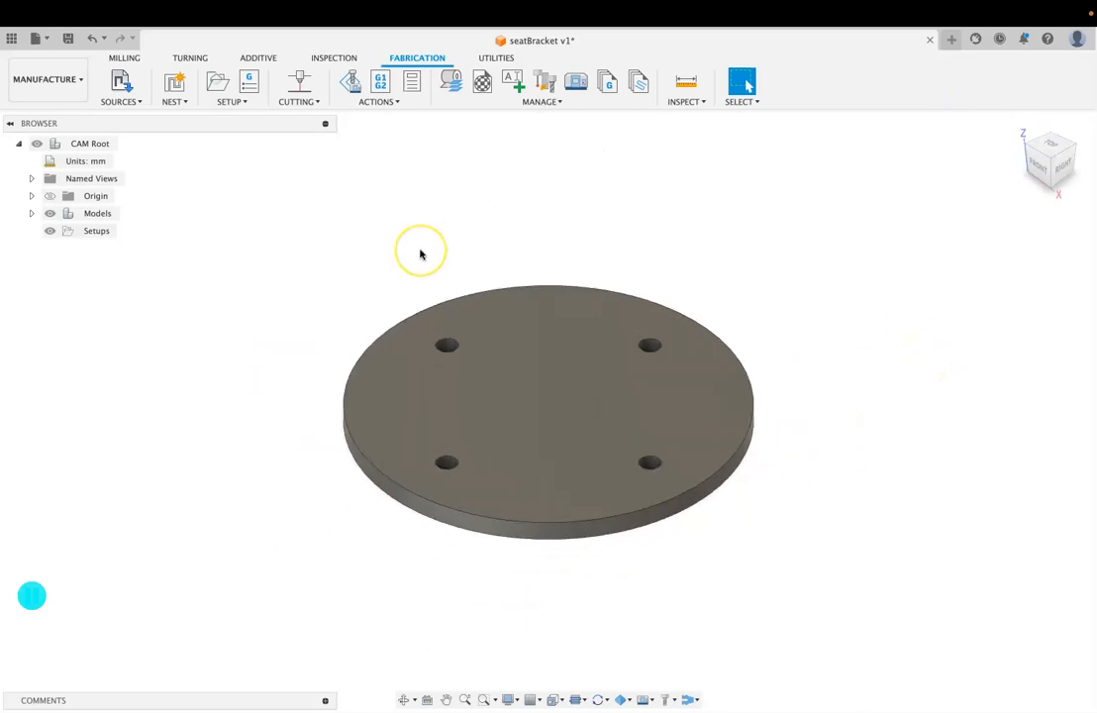
click(117, 57)
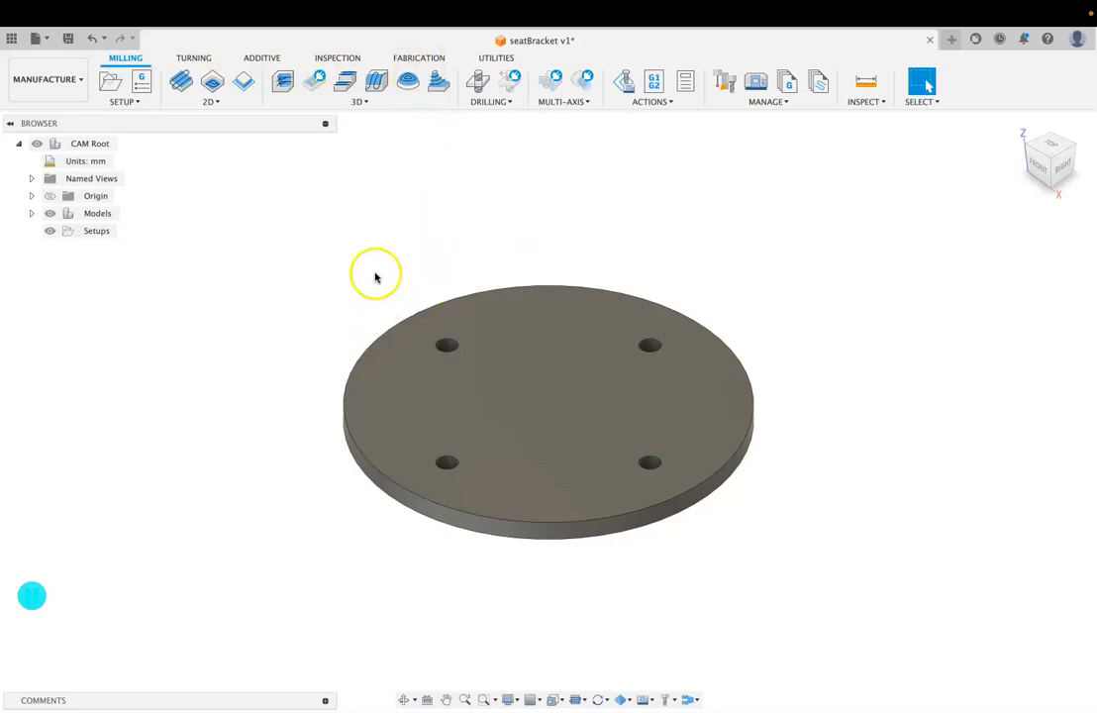
click(427, 58)
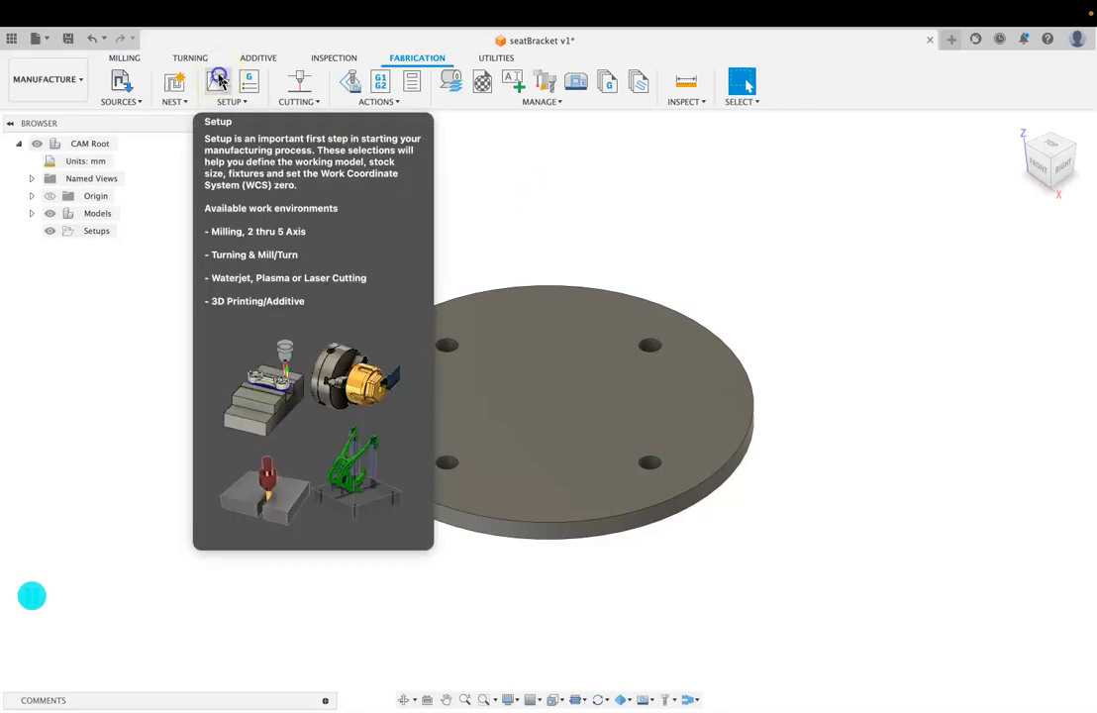
Start a Cutting setup for the seat plate and place its origin at the stock box's top corner at minimum X and Y.
click(220, 79)
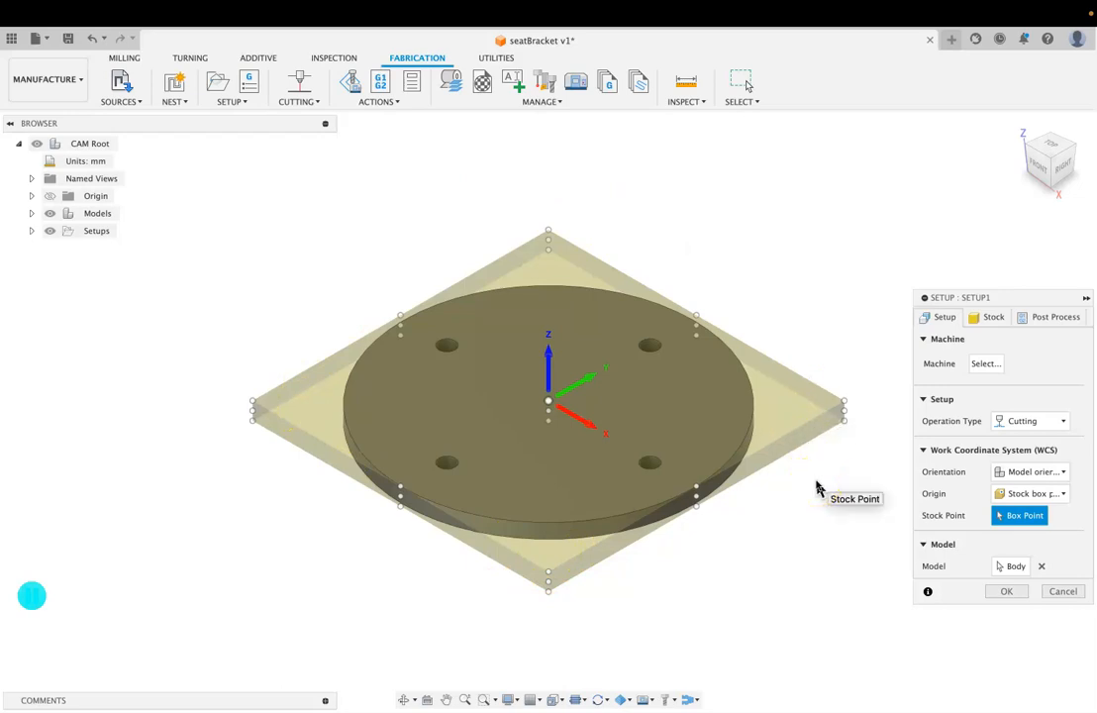
click(1054, 151)
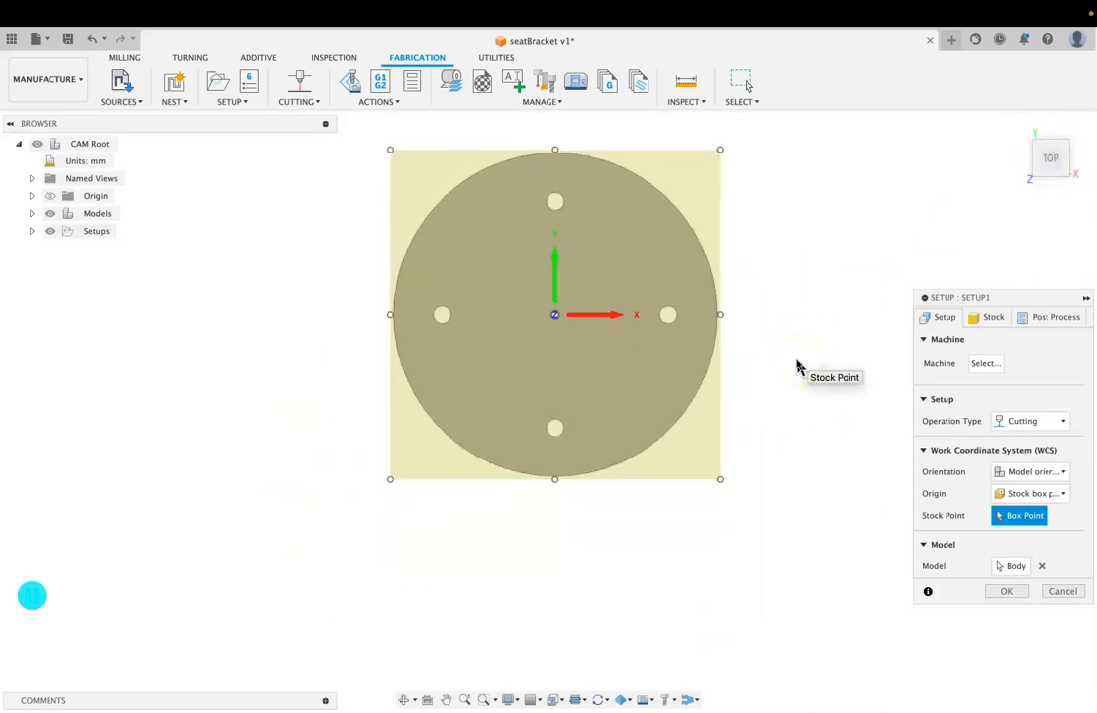
shift+scroll(798, 367, down, 10)
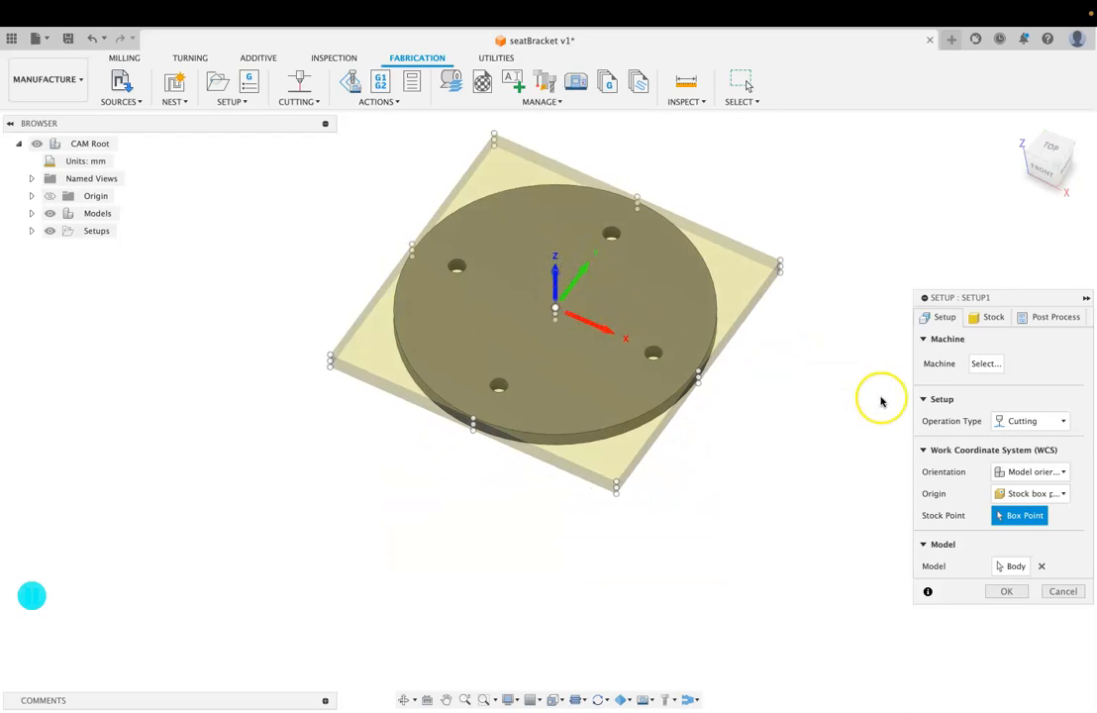
shift+scroll(882, 401, down, 10)
shift+scroll(882, 402, up, 3)
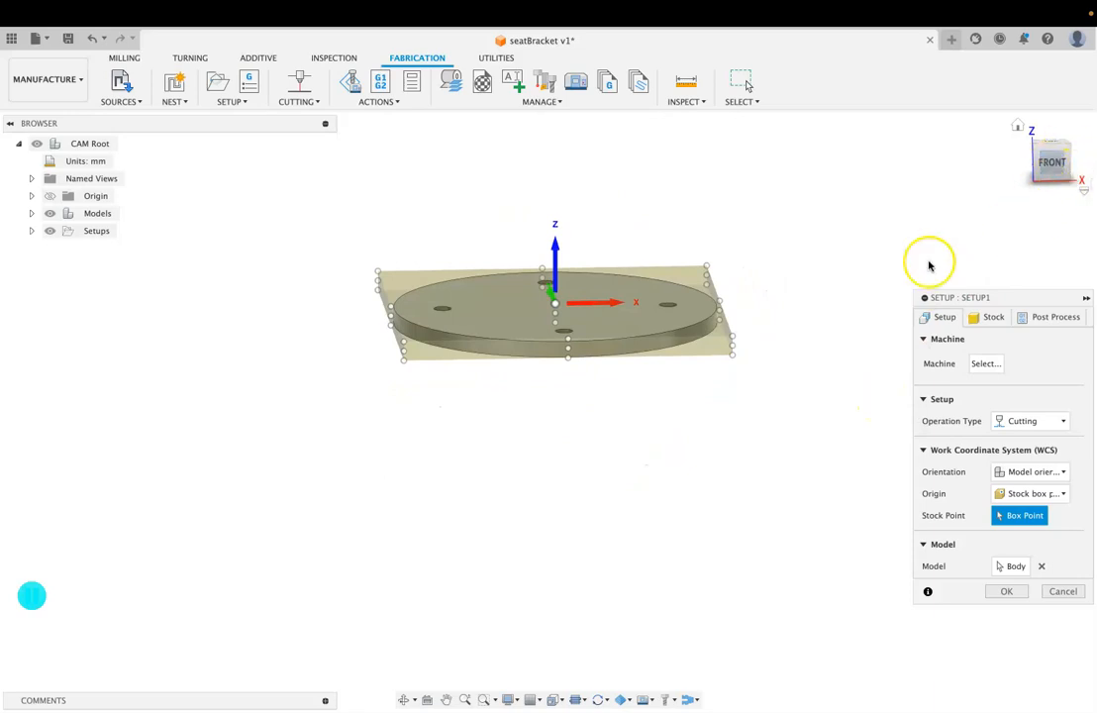
shift+scroll(867, 307, up, 5)
scroll(864, 314, up, 2)
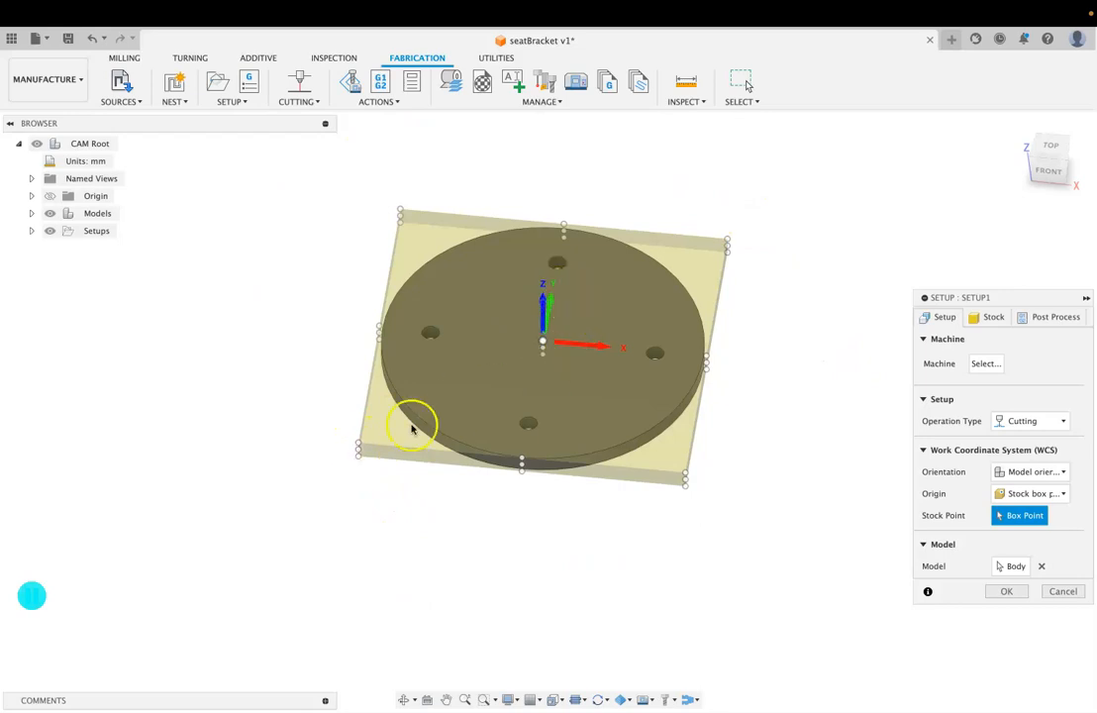
click(358, 444)
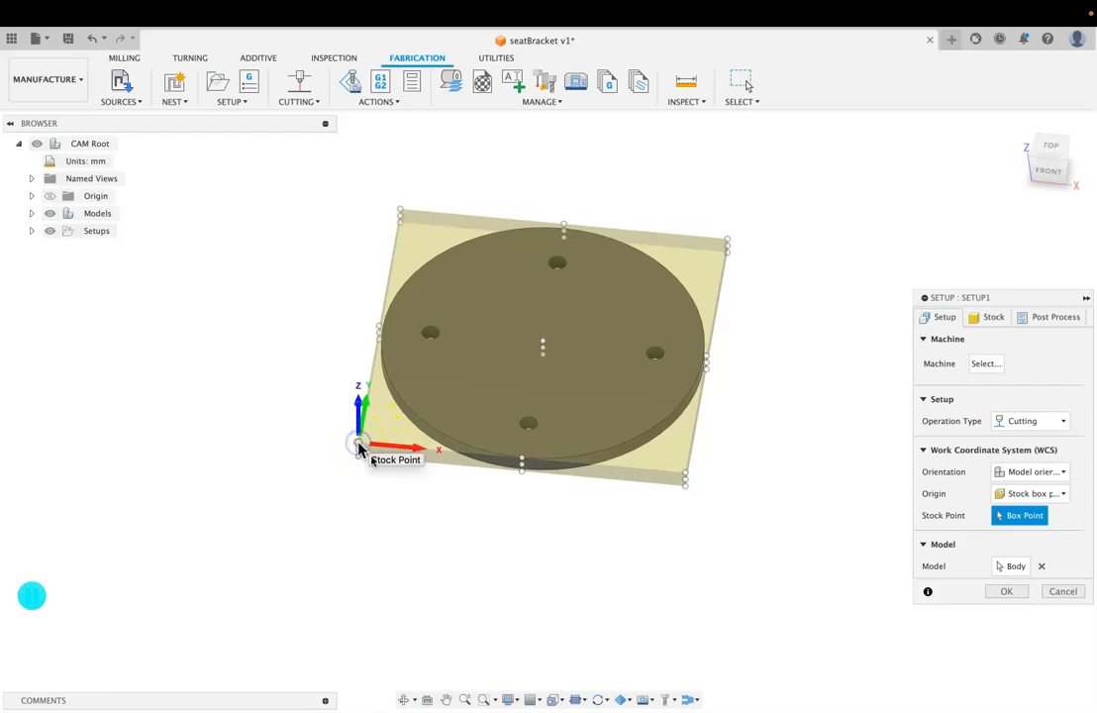
shift+scroll(499, 564, down, 5)
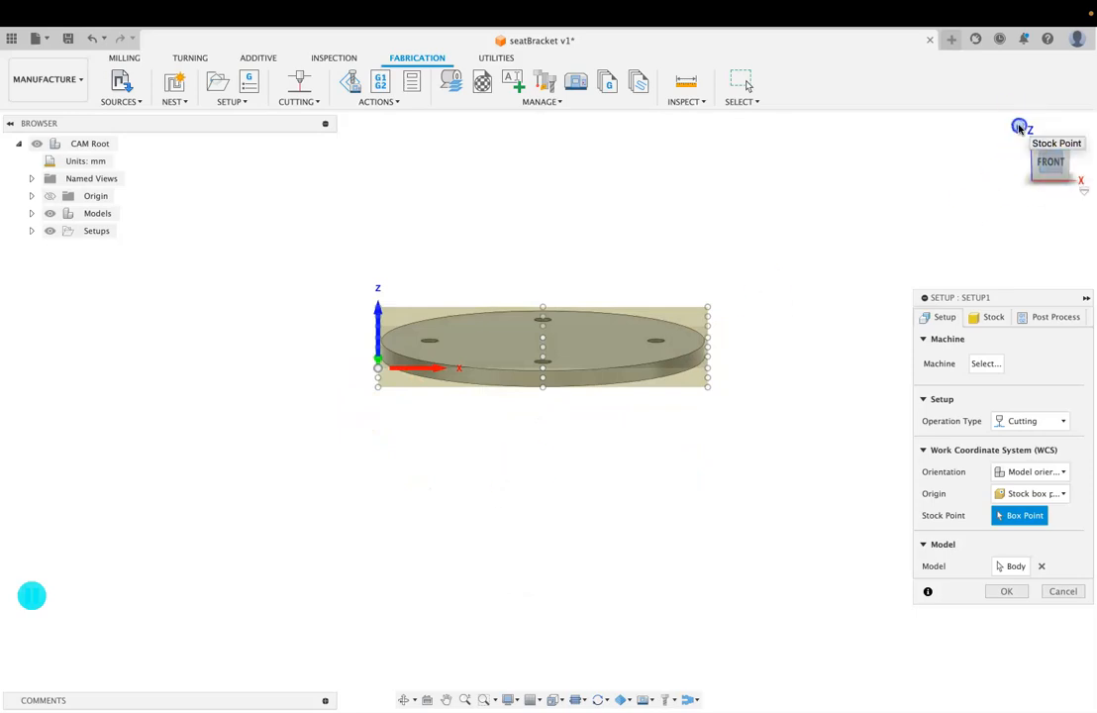
click(1017, 125)
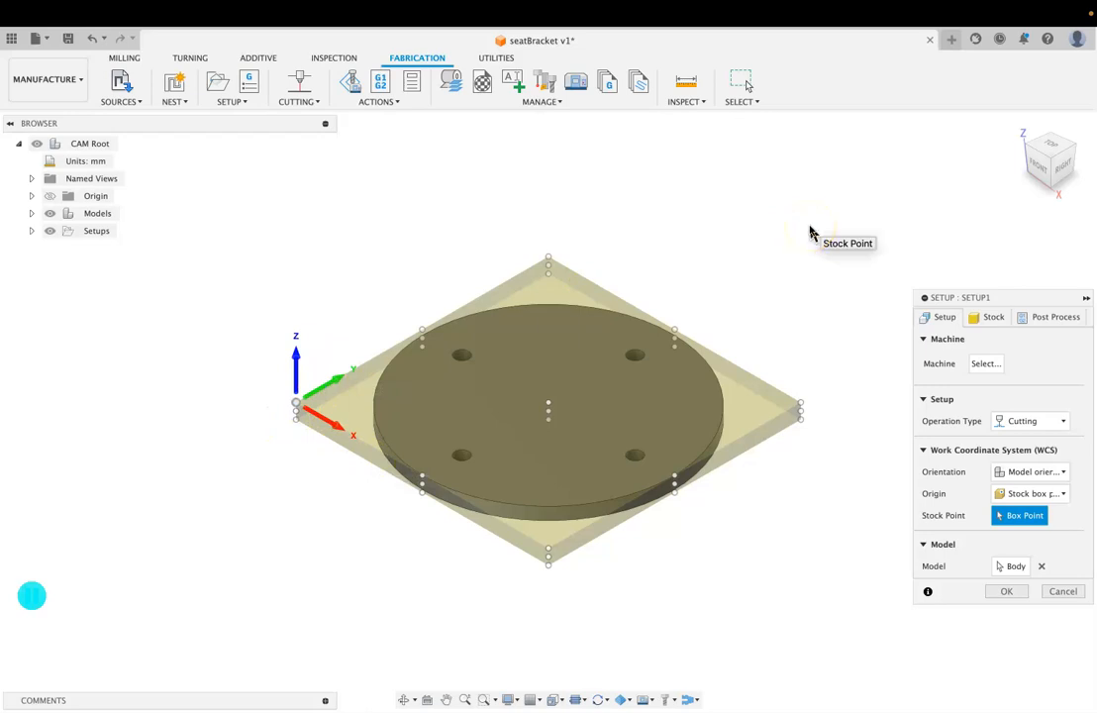
Set the stock side offset to 5 mm and the stock top offset to 0 mm, and finish the setup.
click(987, 327)
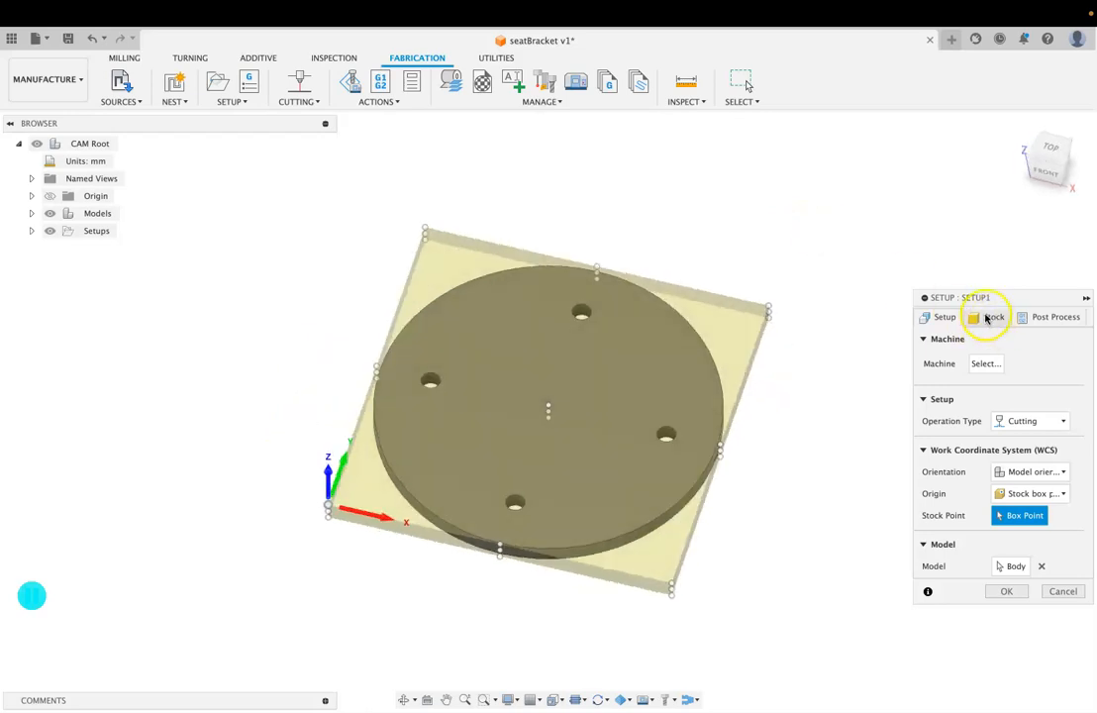
click(993, 318)
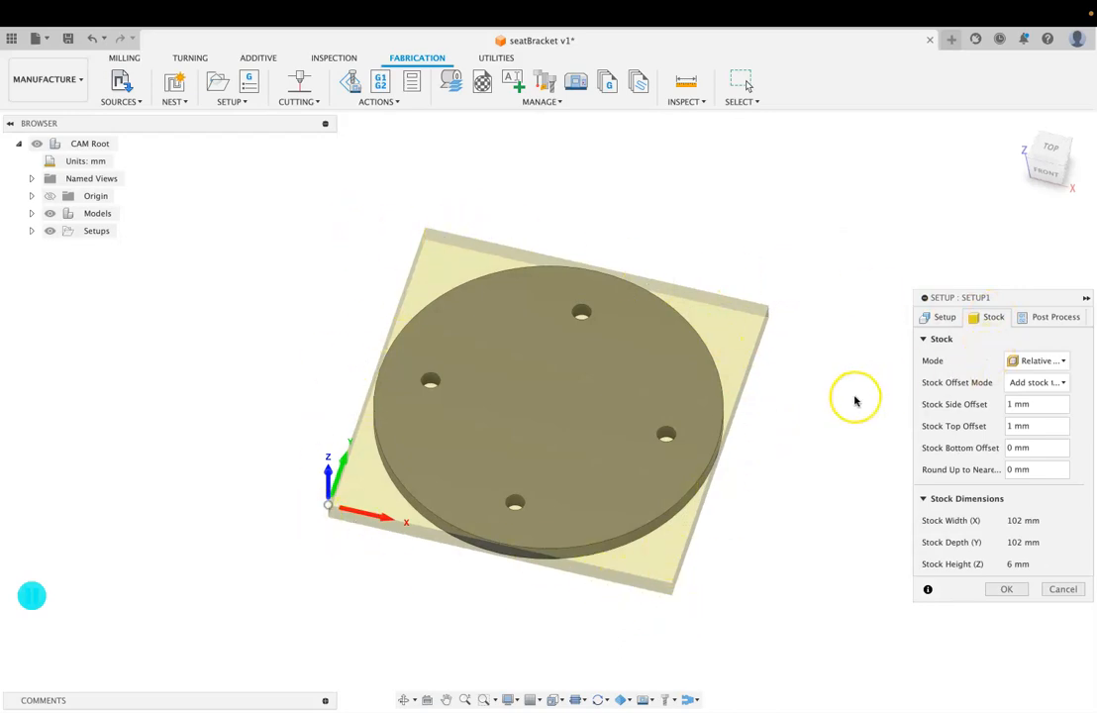
shift+middle_drag(856, 399, 860, 402)
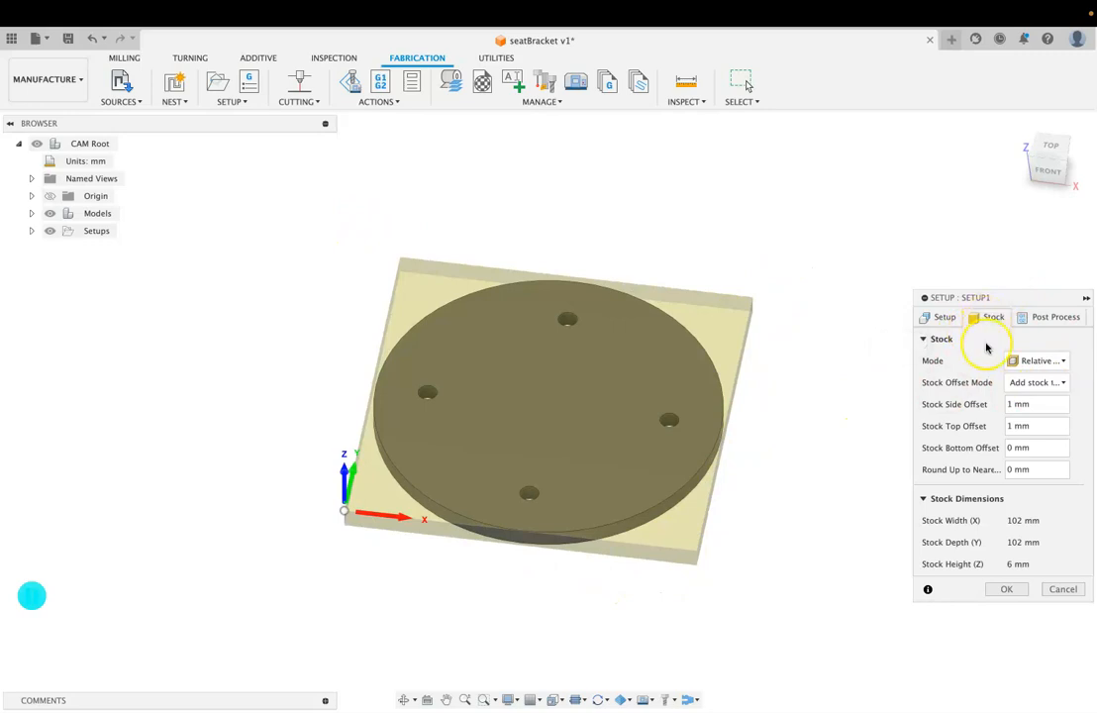
click(1012, 406)
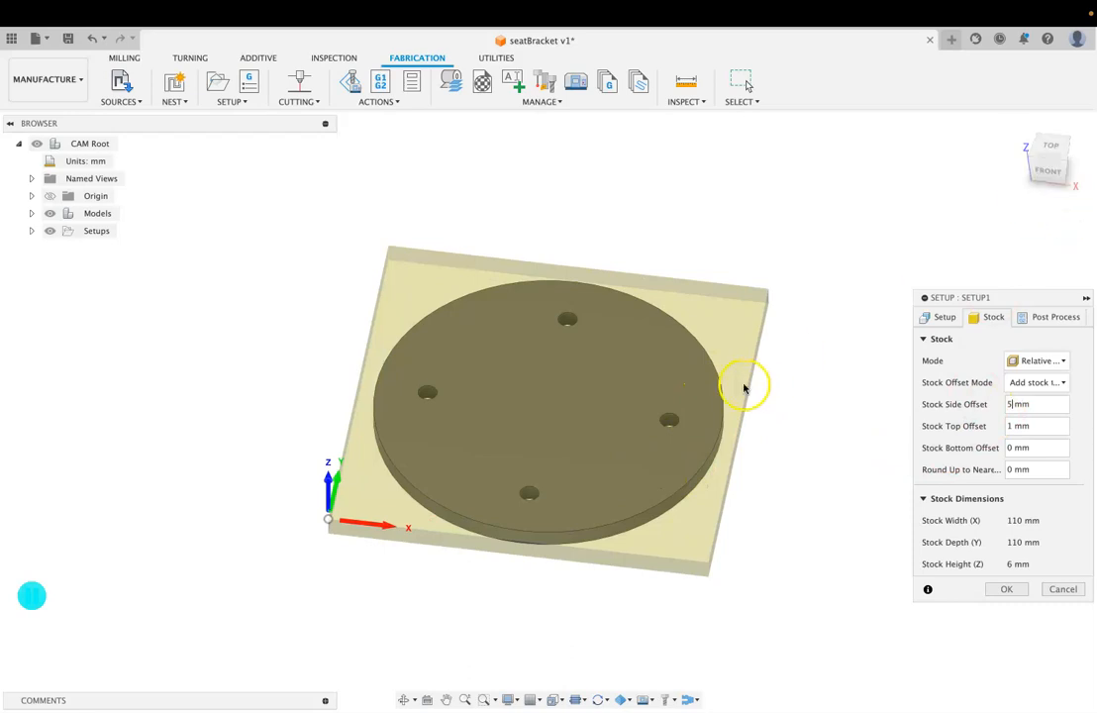
click(1048, 146)
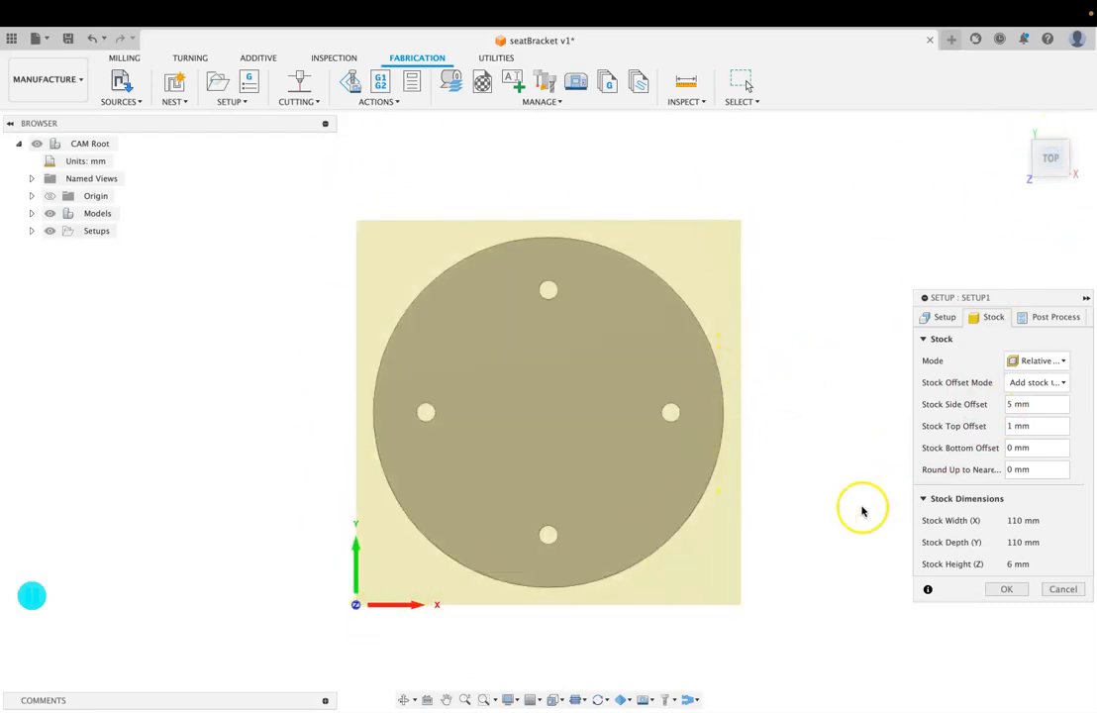
click(1053, 185)
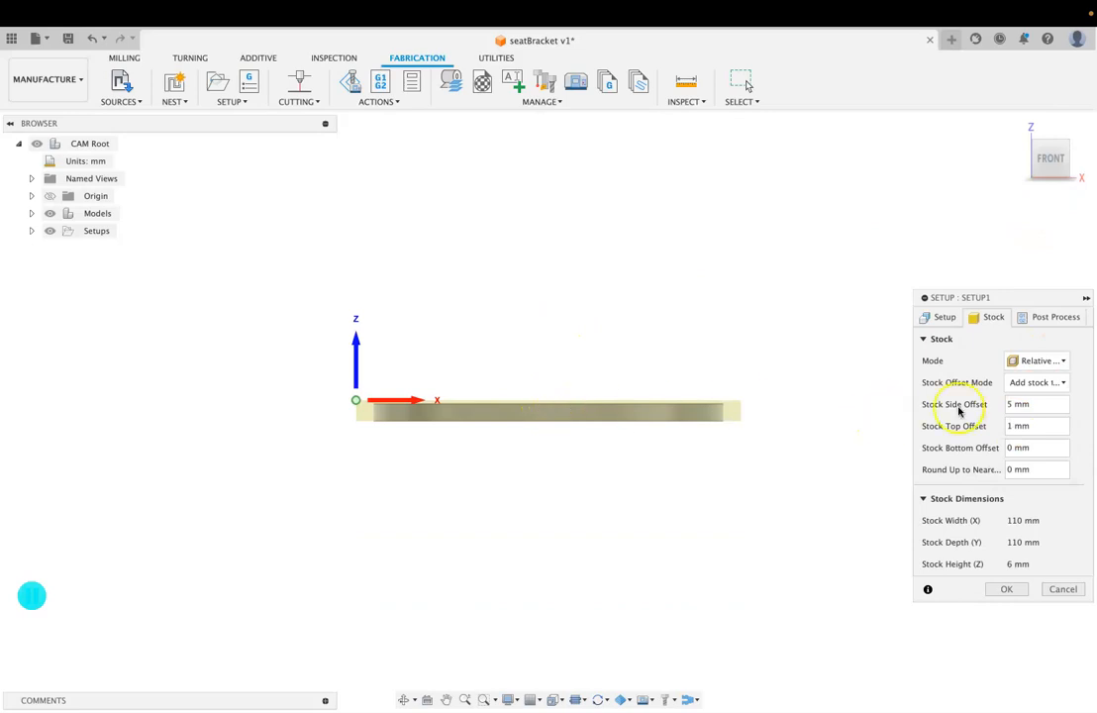
click(1003, 426)
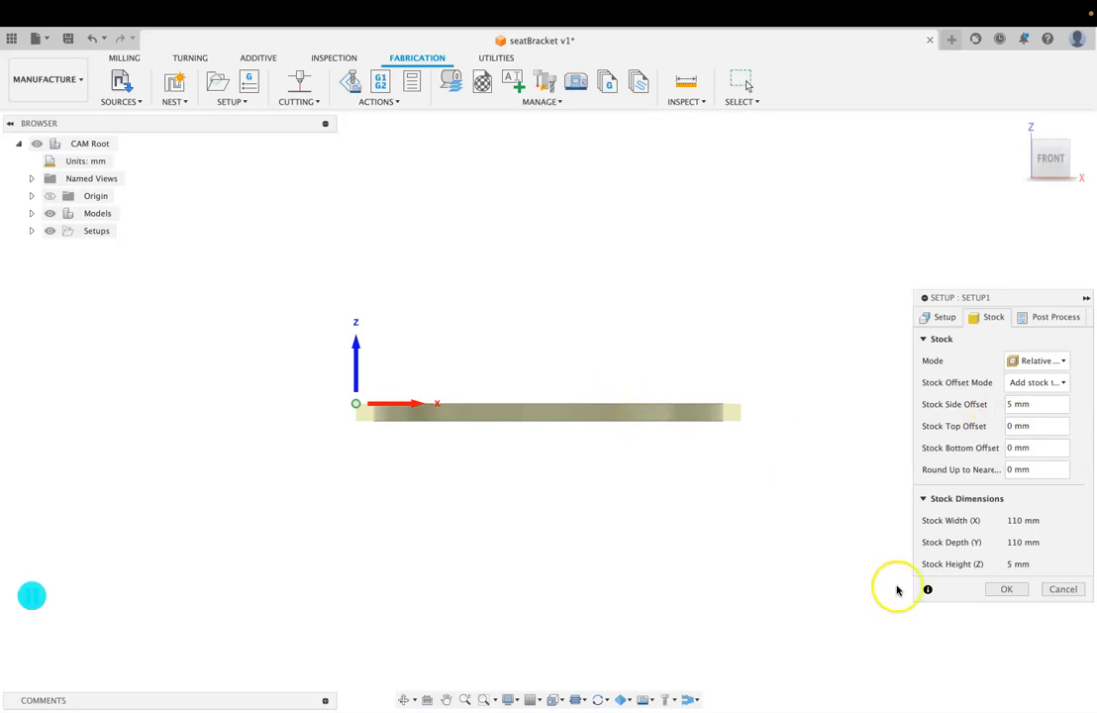
click(1008, 590)
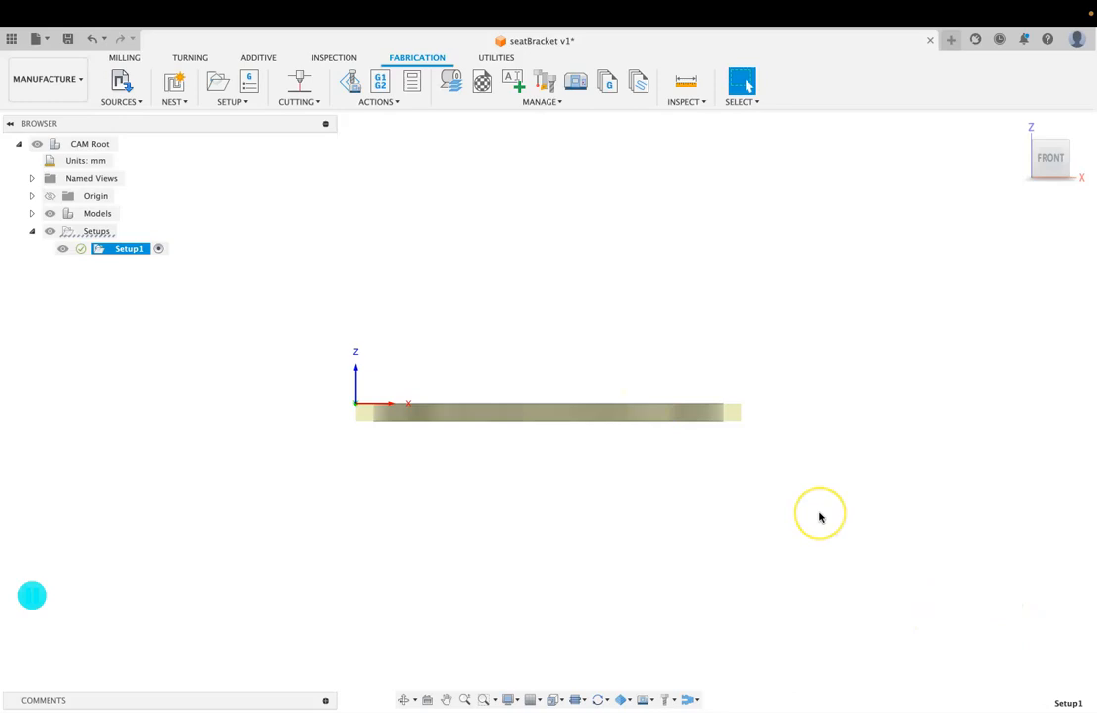
Start a 2D Profile operation using the 2 - Standard Nozzle - 3mm plasma cutter with the 3mm mild steel - 0.2 pierce cutting data.
shift+scroll(820, 519, up, 10)
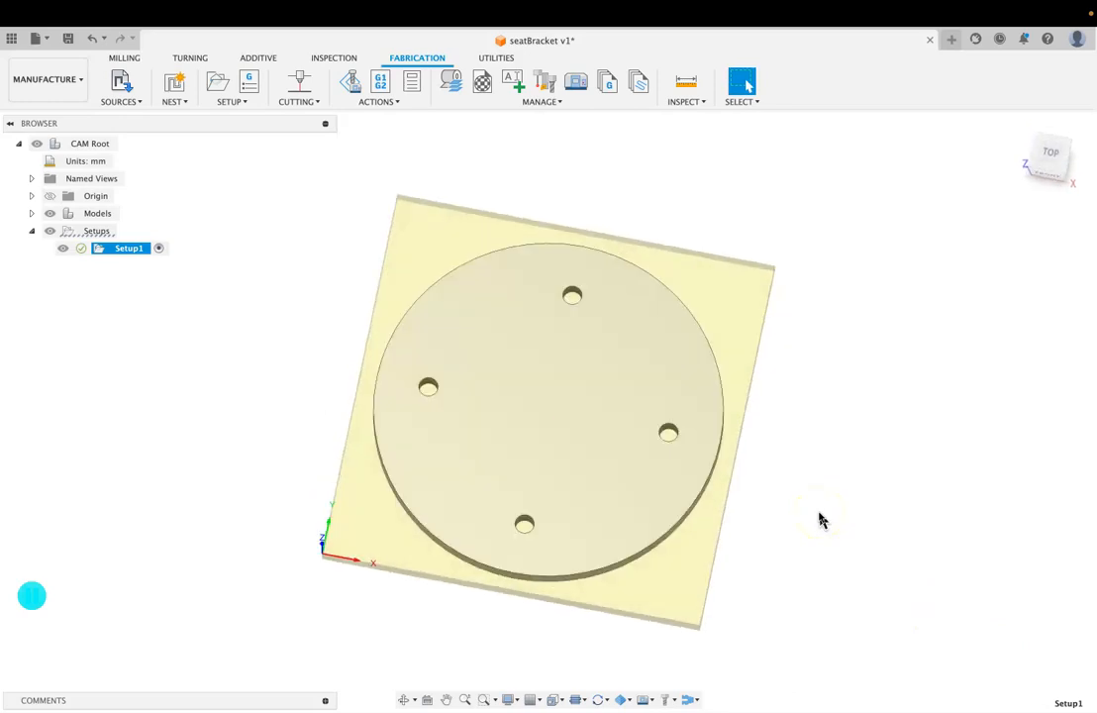
scroll(919, 358, left, 3)
scroll(921, 359, up, 3)
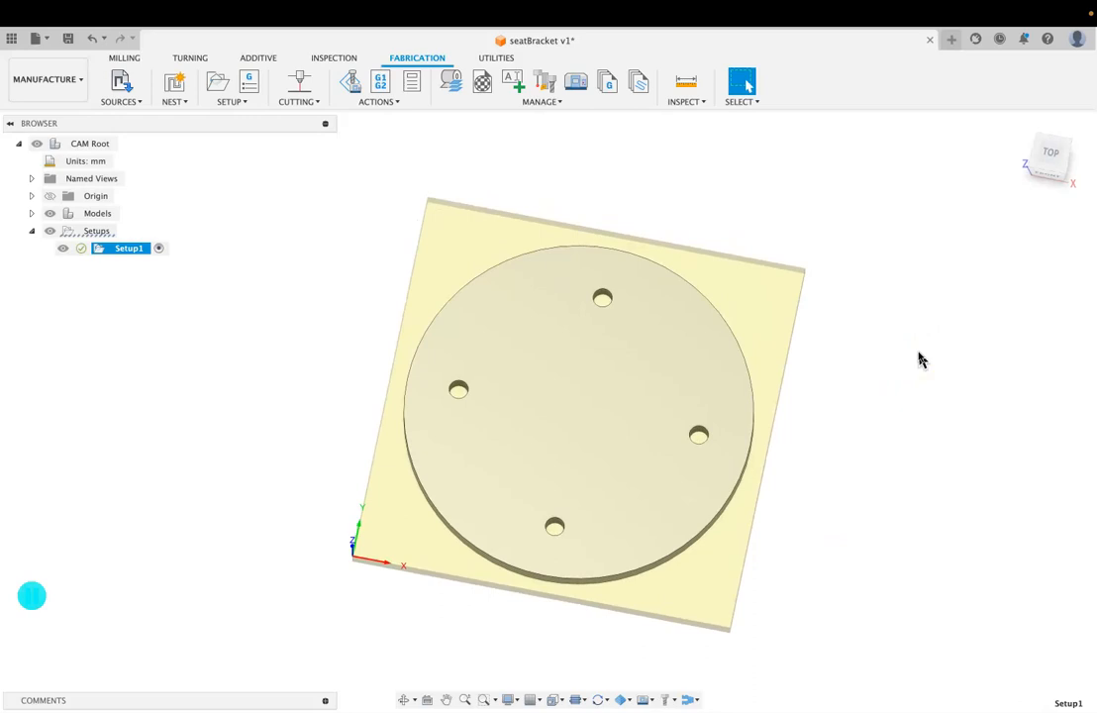
shift+scroll(919, 351, down, 2)
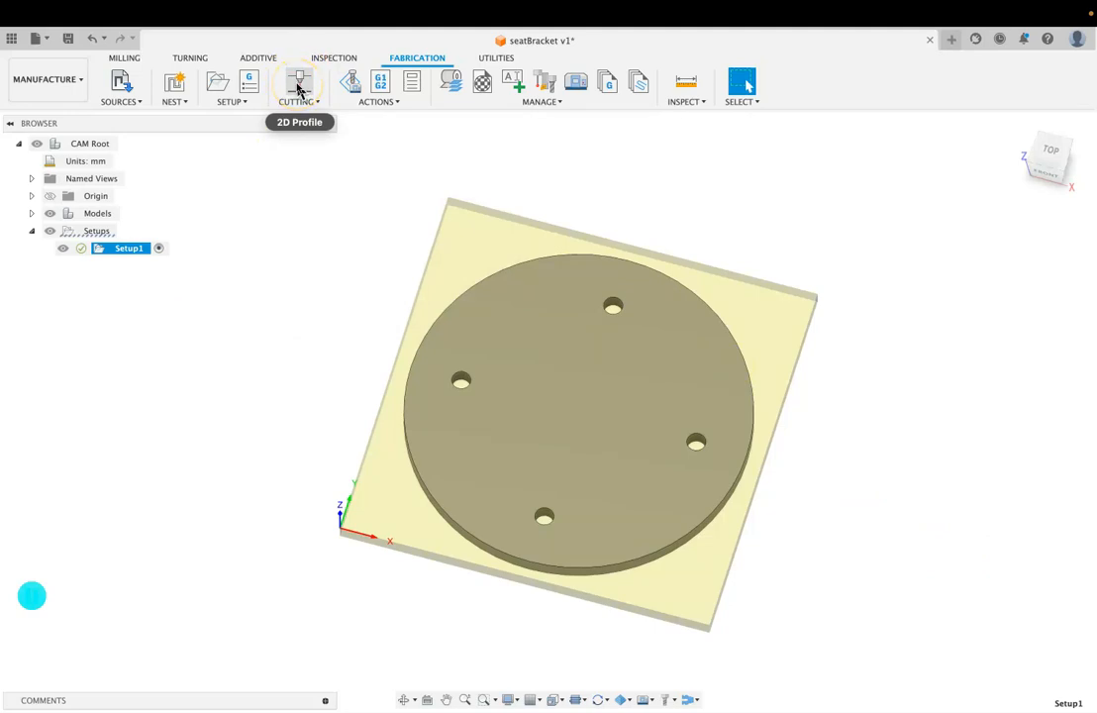
click(297, 87)
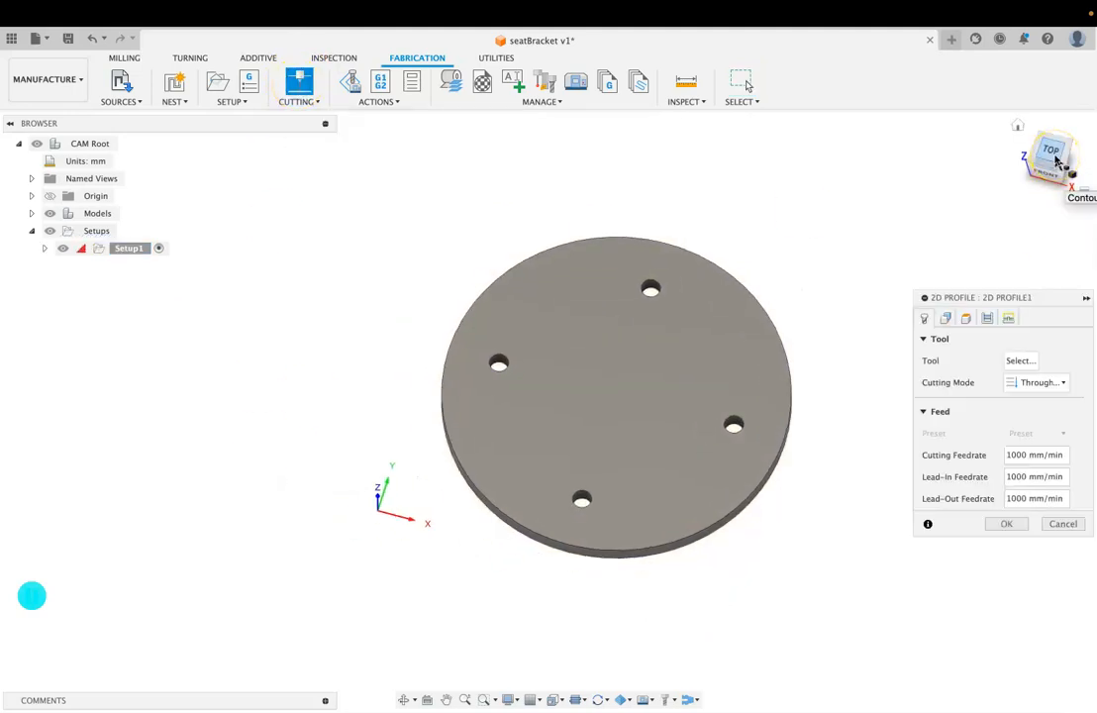
drag(958, 292, 873, 265)
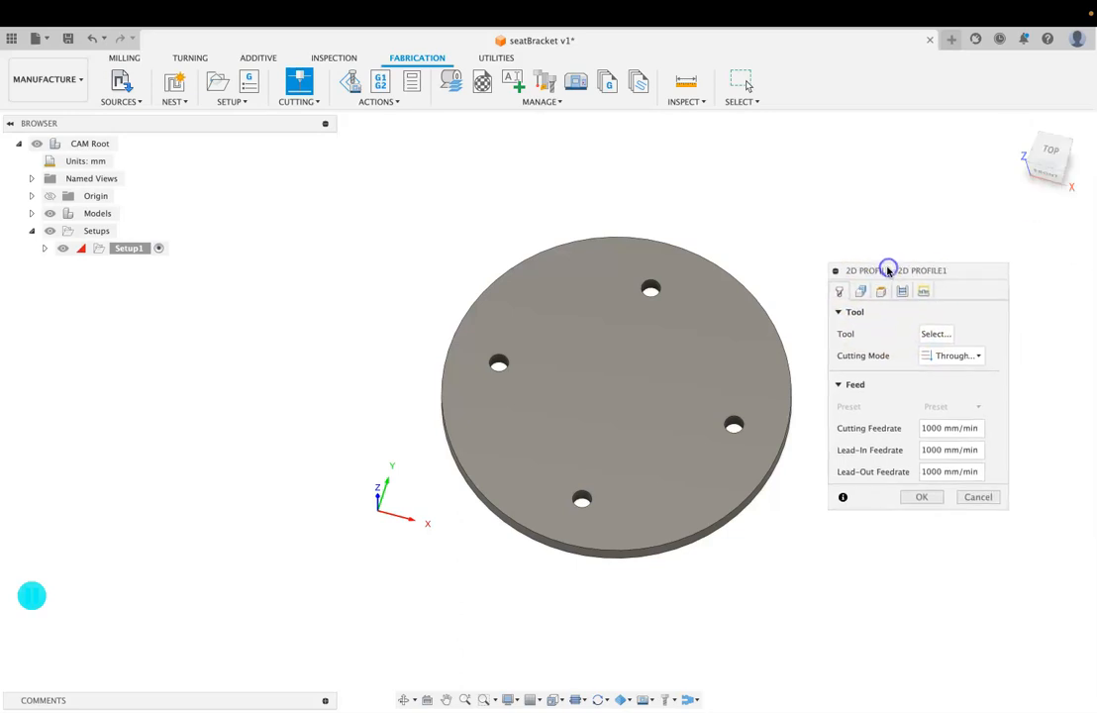
click(939, 334)
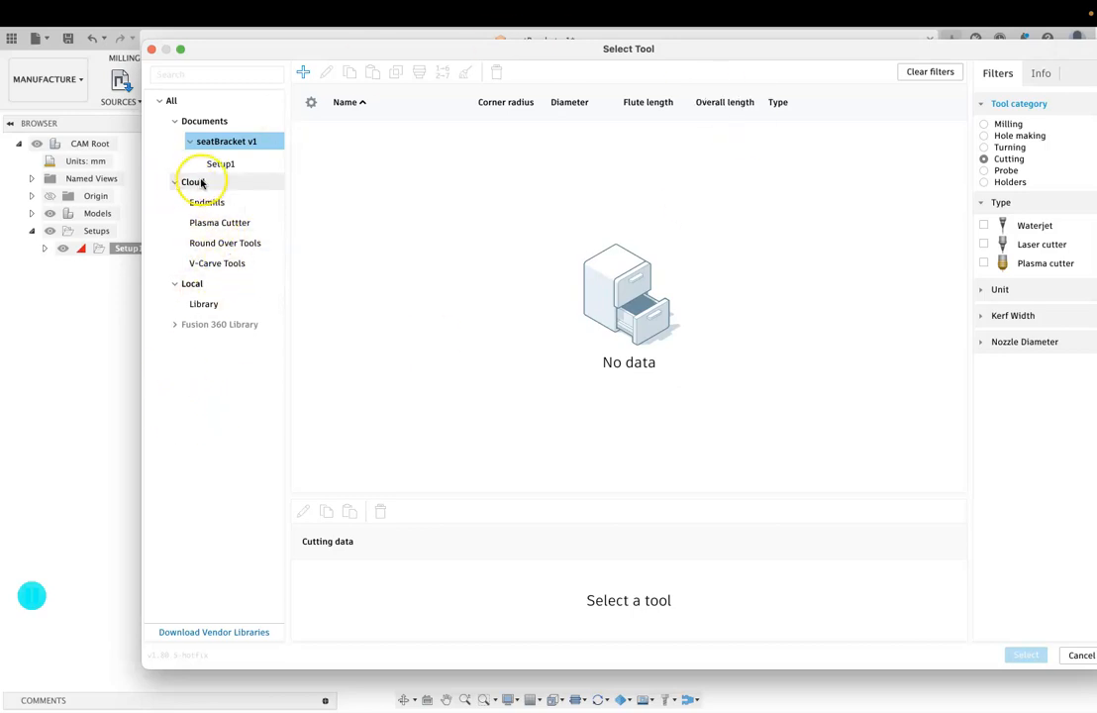
click(224, 223)
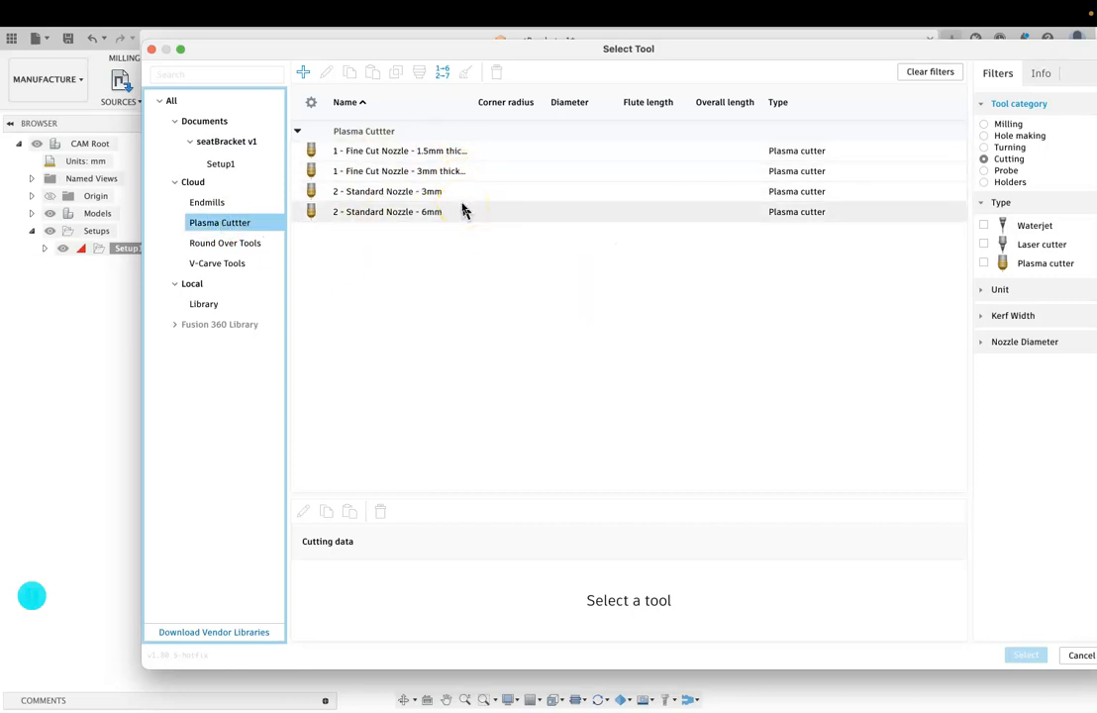
click(371, 198)
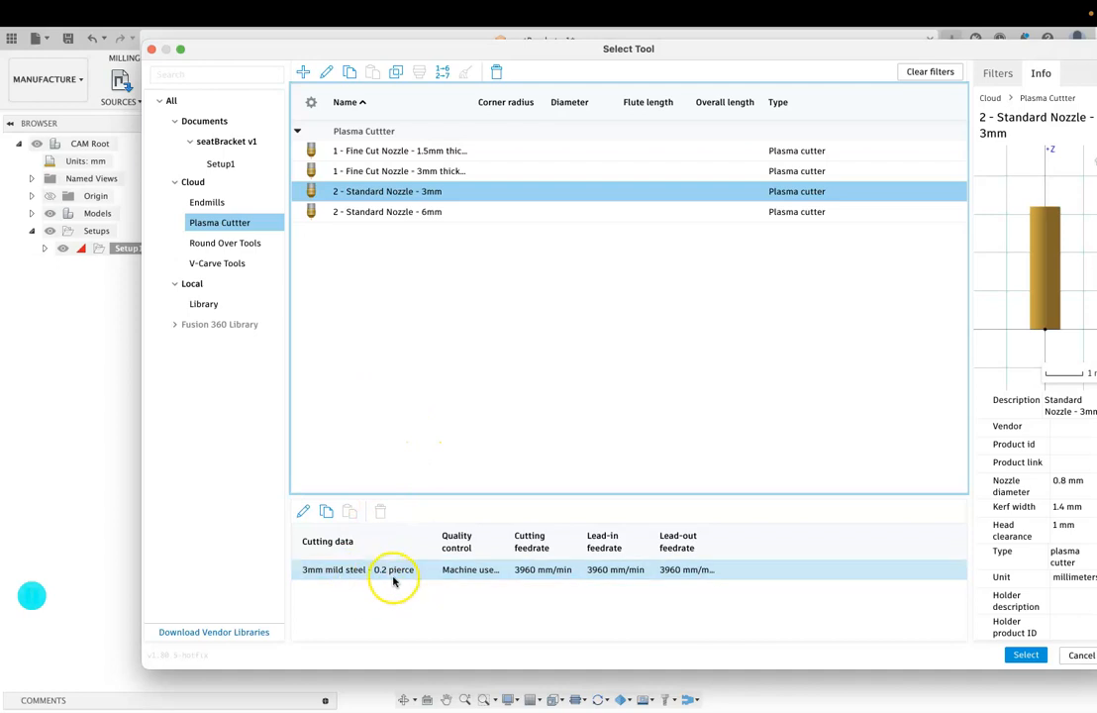
click(1024, 656)
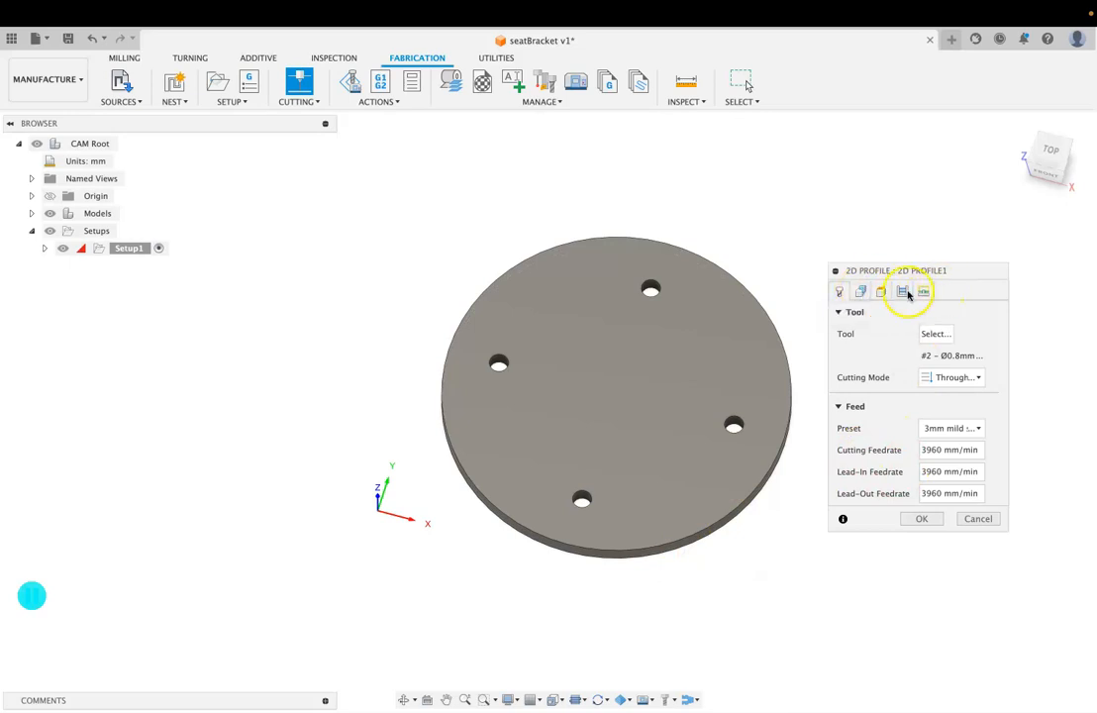
Select the plate's outer upper edge as the cutting contour with a clockwise direction, keep left sideways compensation, and generate the toolpath.
click(861, 292)
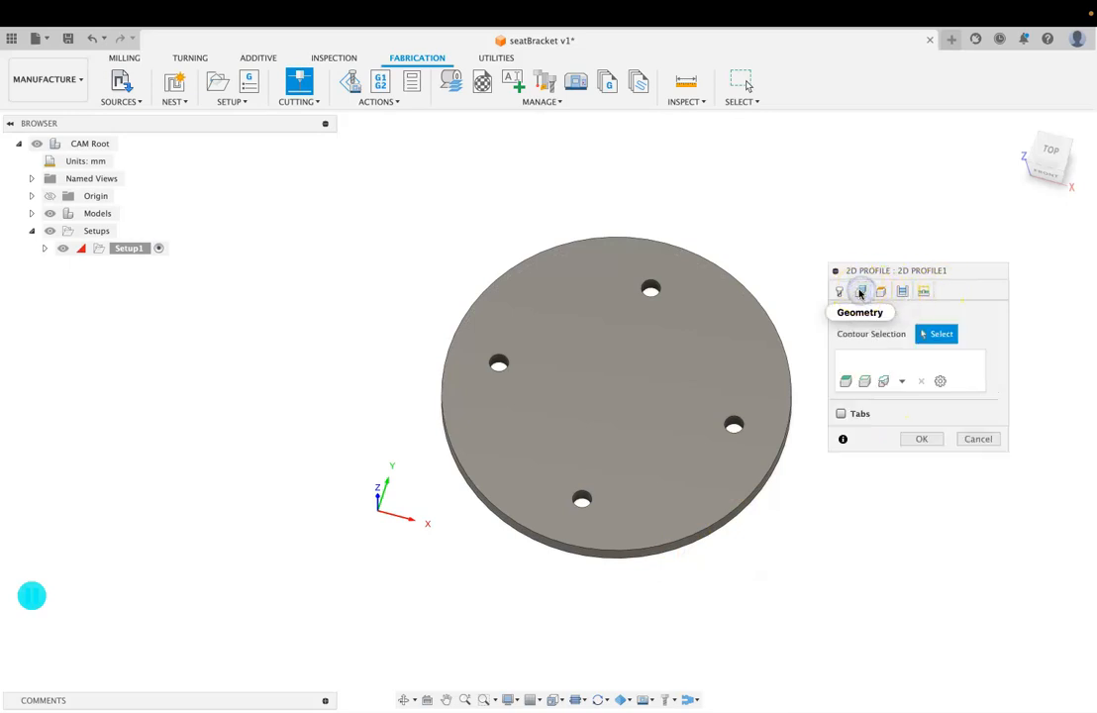
scroll(759, 606, right, 3)
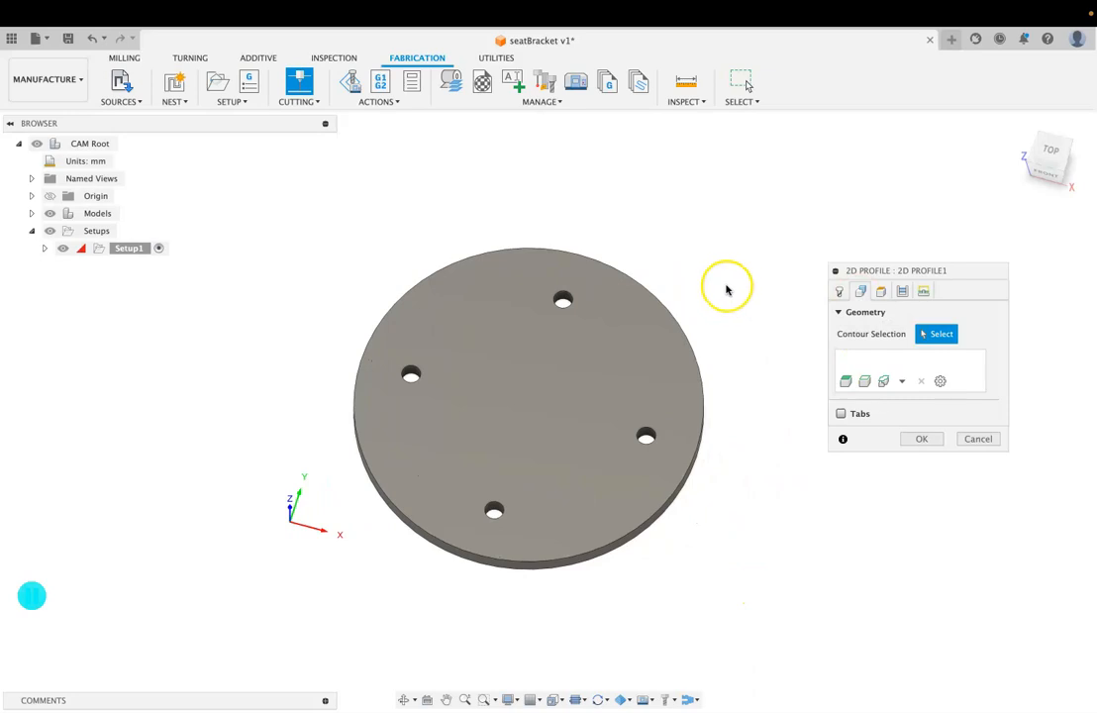
click(695, 357)
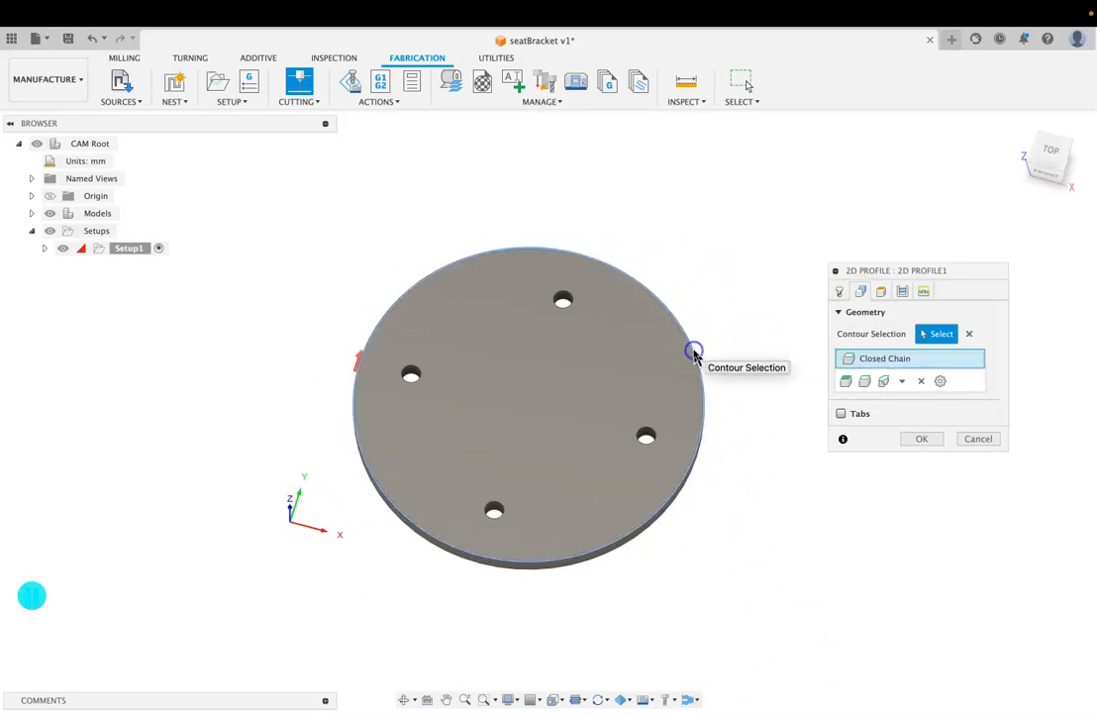
click(1047, 155)
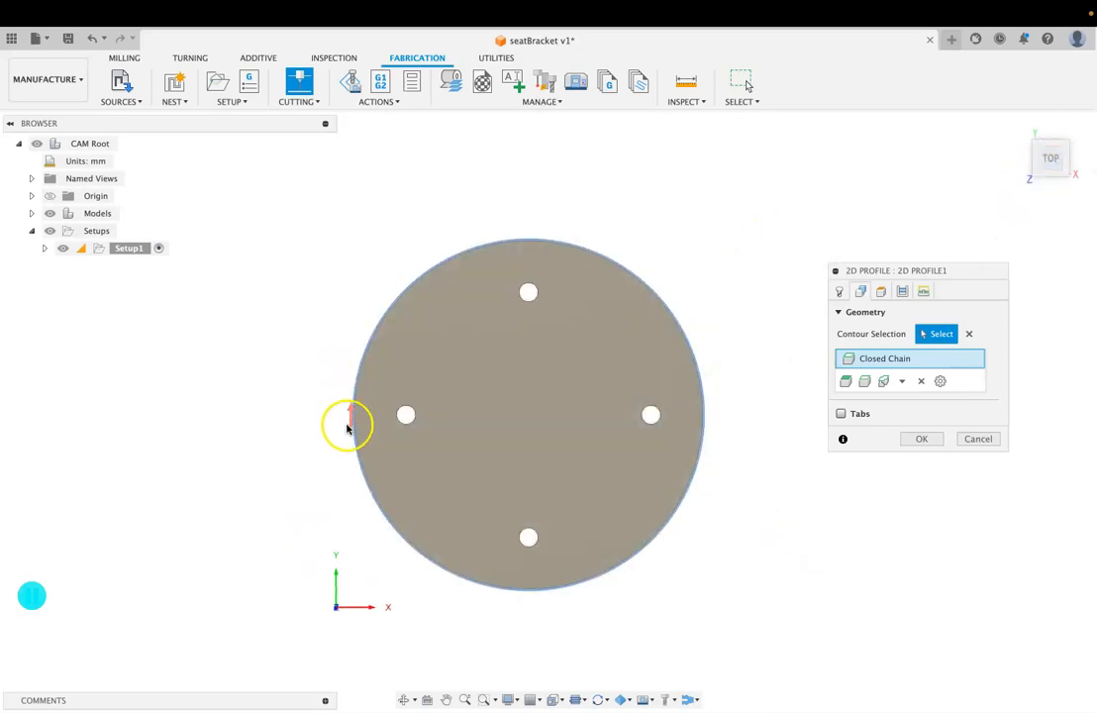
scroll(351, 422, up, 4)
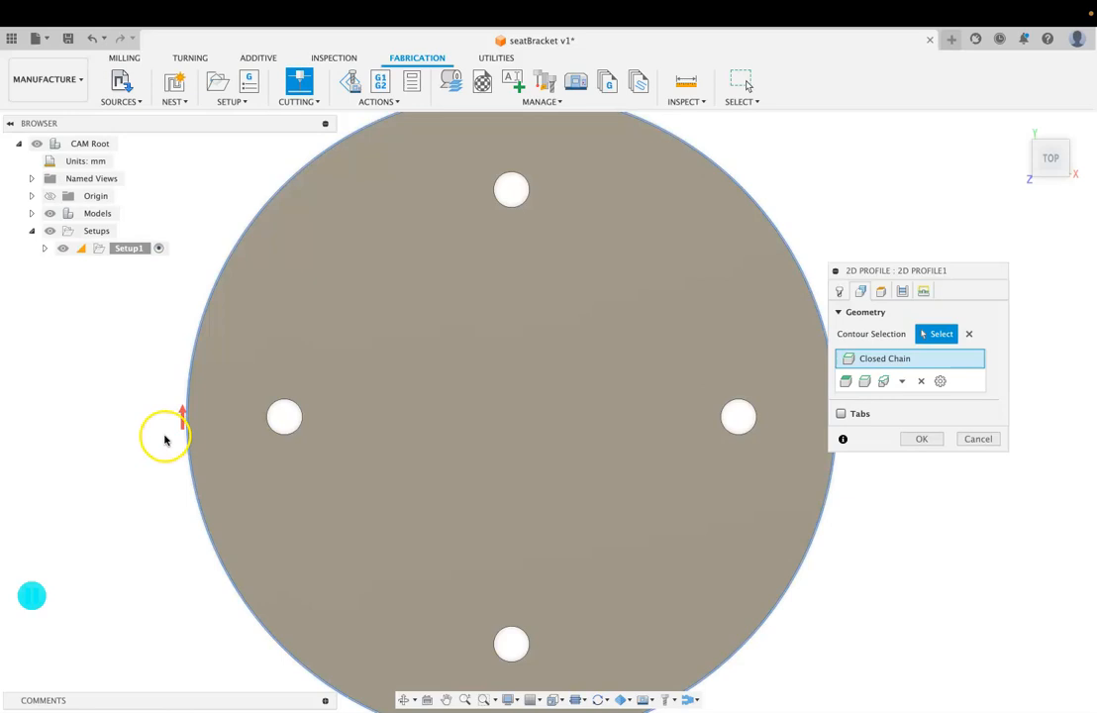
scroll(177, 439, down, 2)
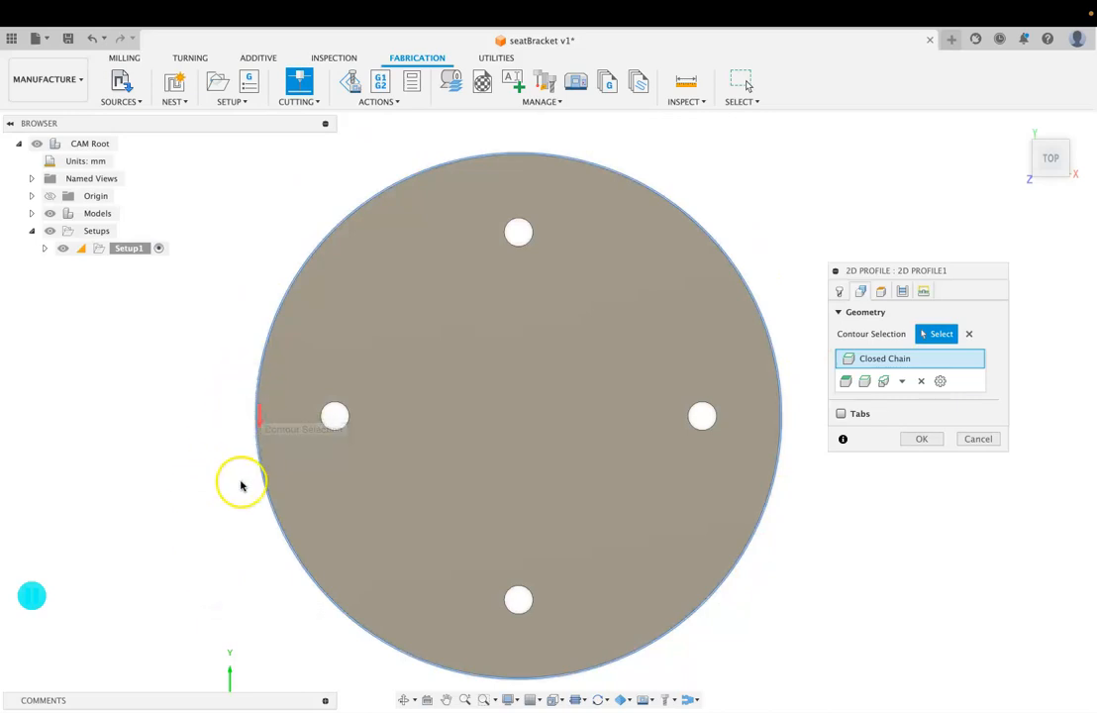
scroll(247, 394, up, 5)
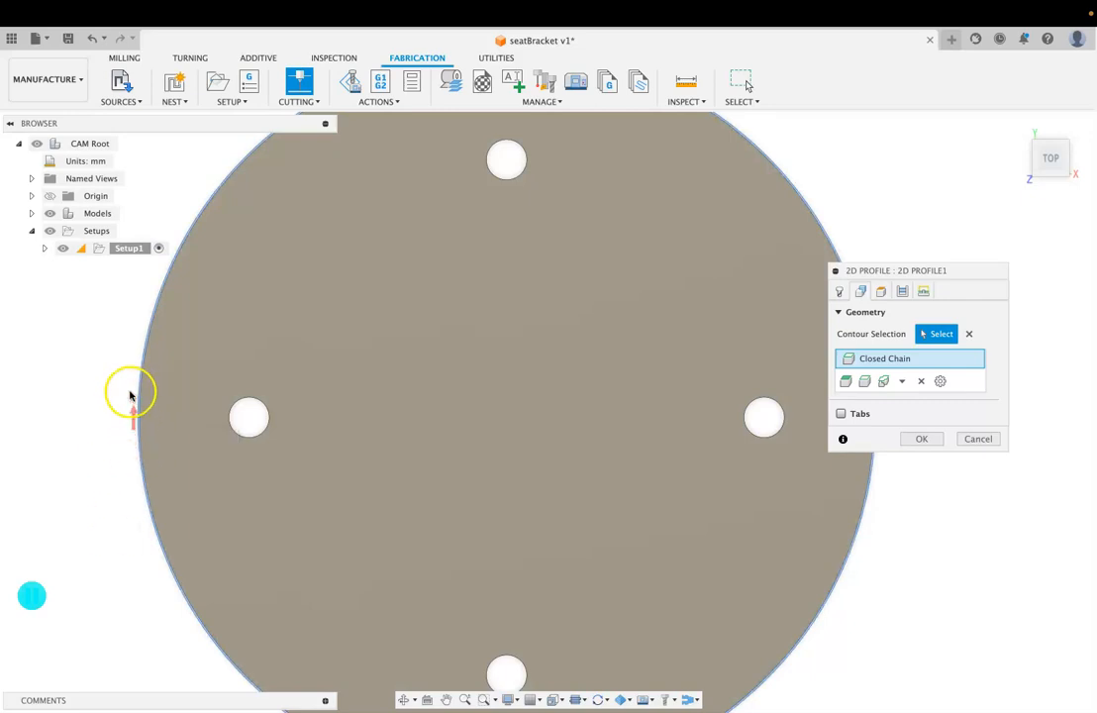
scroll(129, 396, down, 5)
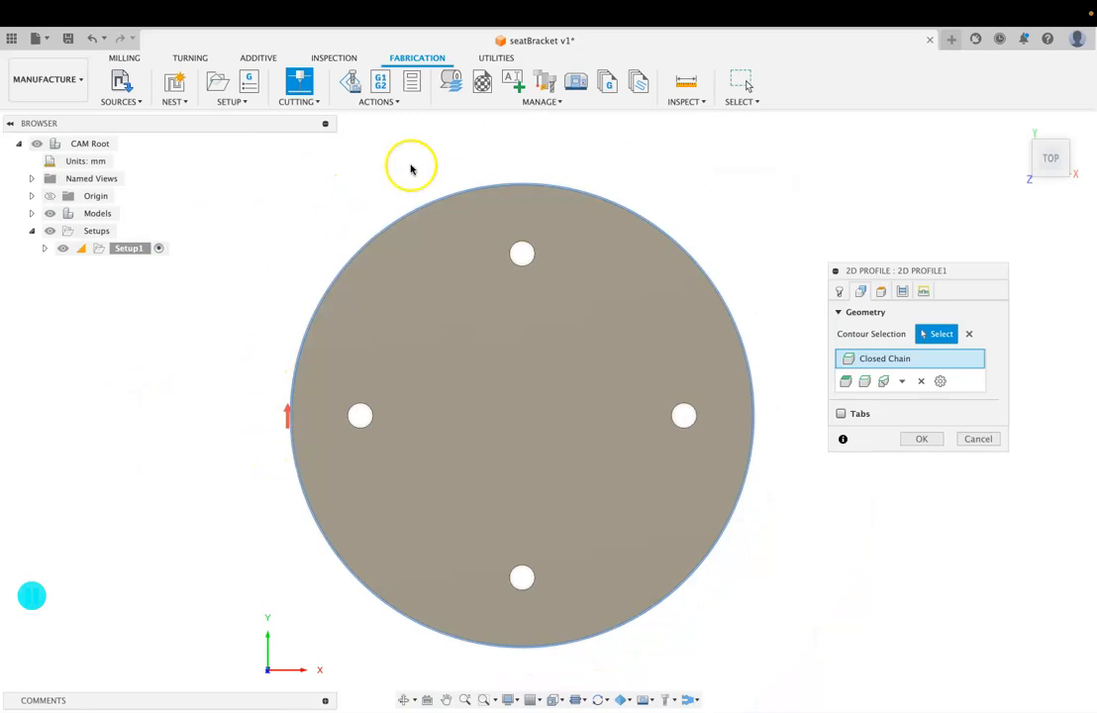
click(905, 293)
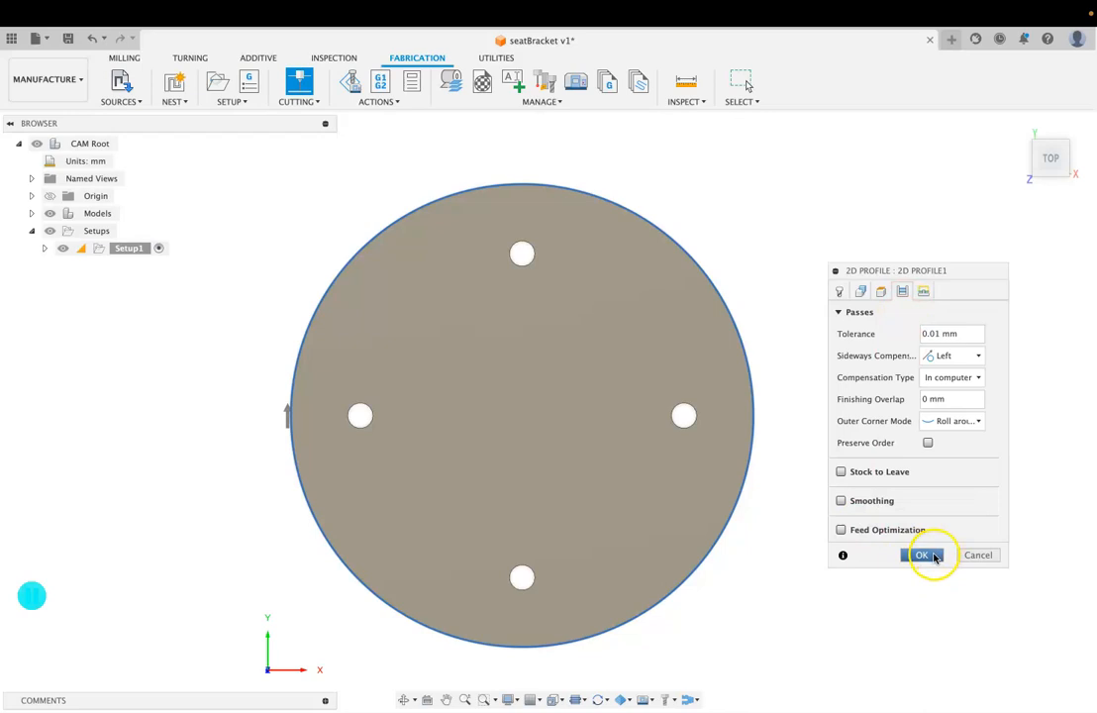
click(931, 556)
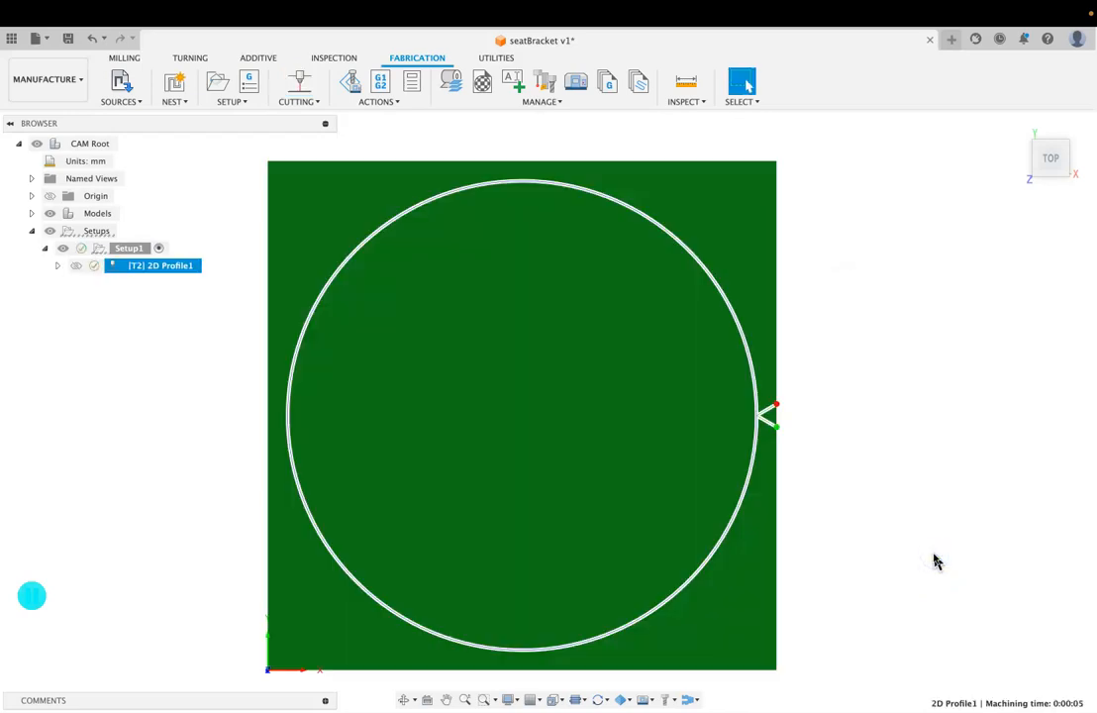
Edit the 2D Profile operation to use a 3 mm finishing overlap and regenerate the toolpath.
shift+scroll(934, 555, down, 10)
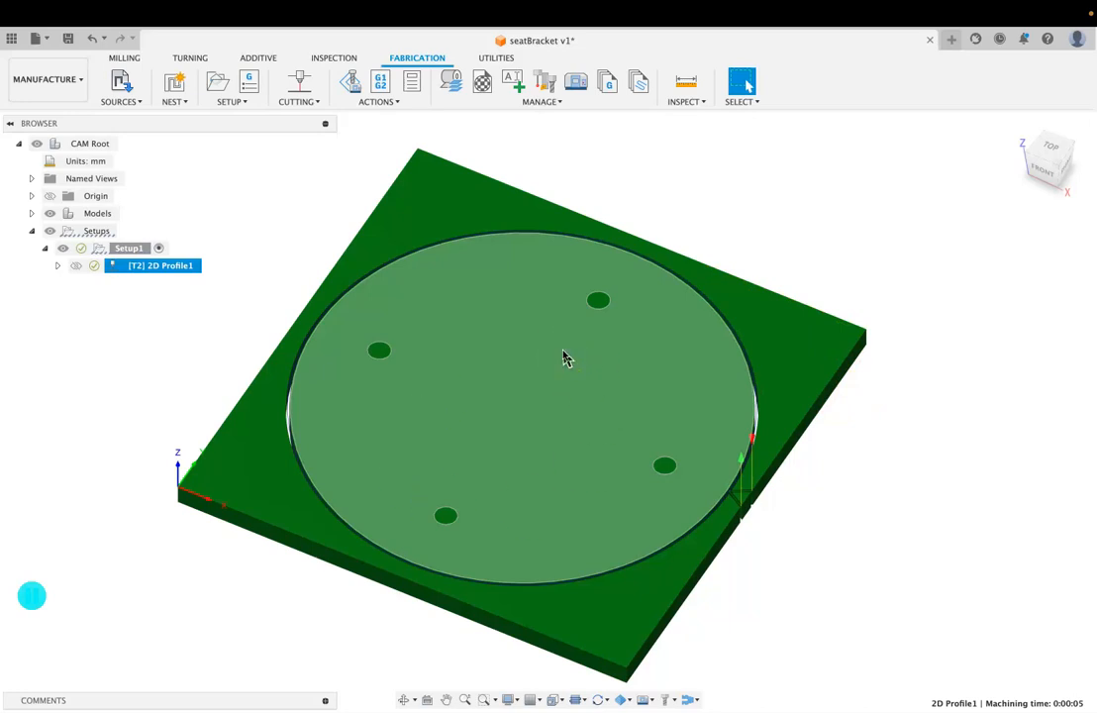
click(851, 534)
shift+scroll(853, 537, up, 5)
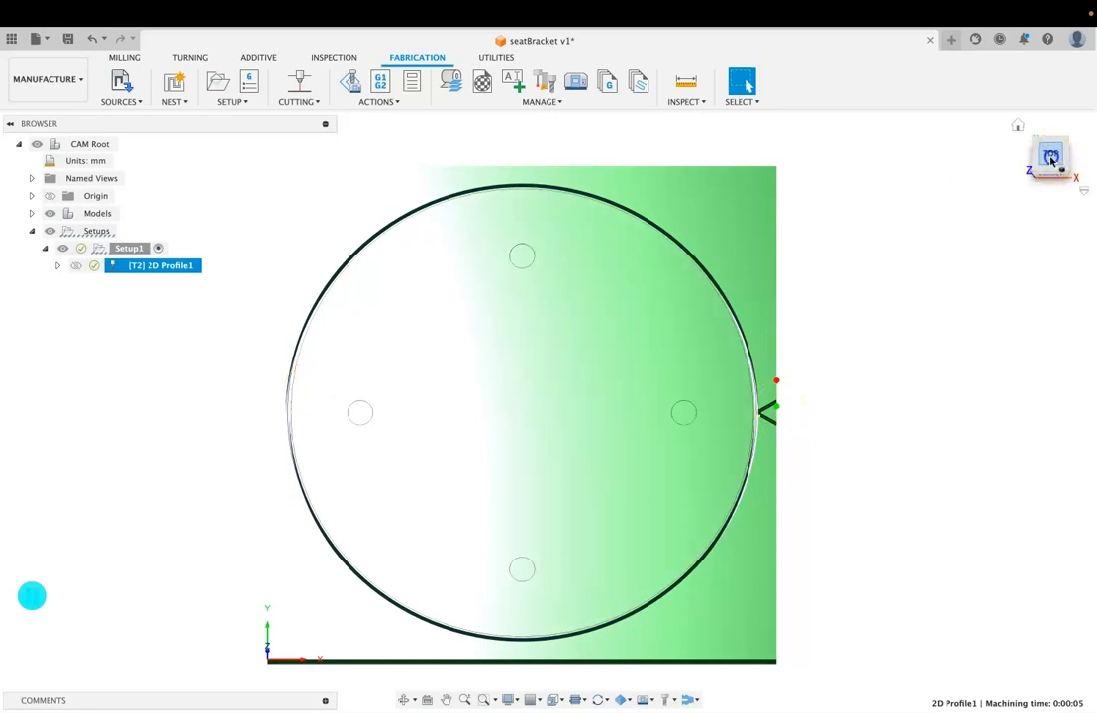
scroll(823, 495, down, 2)
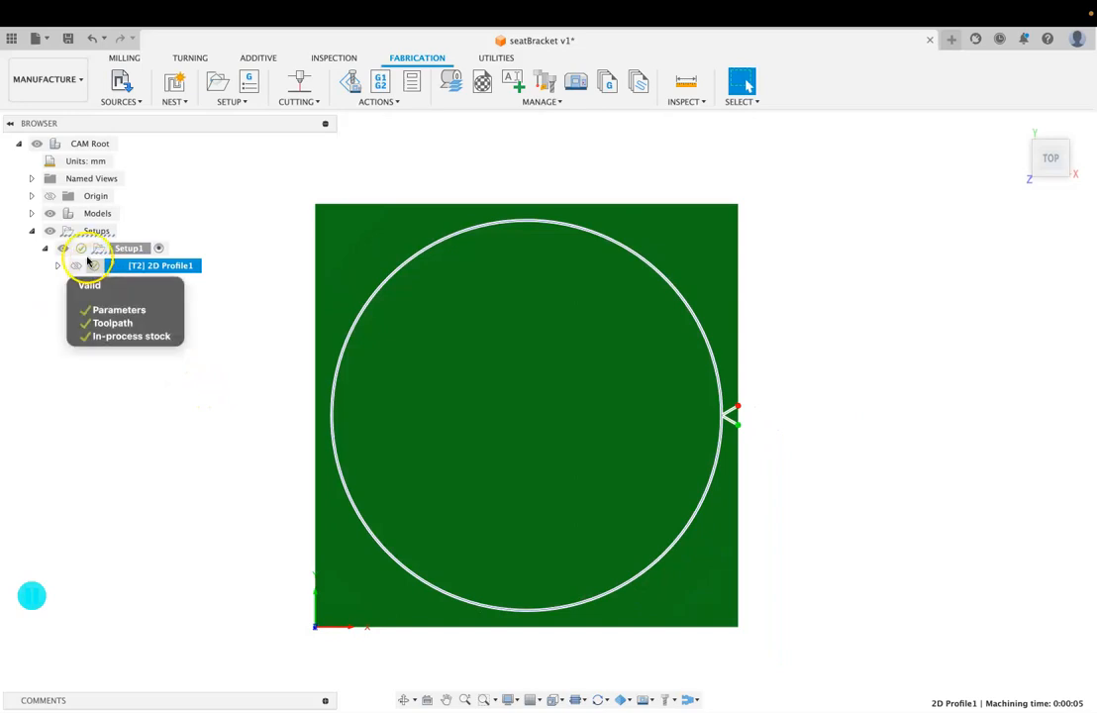
double_click(113, 270)
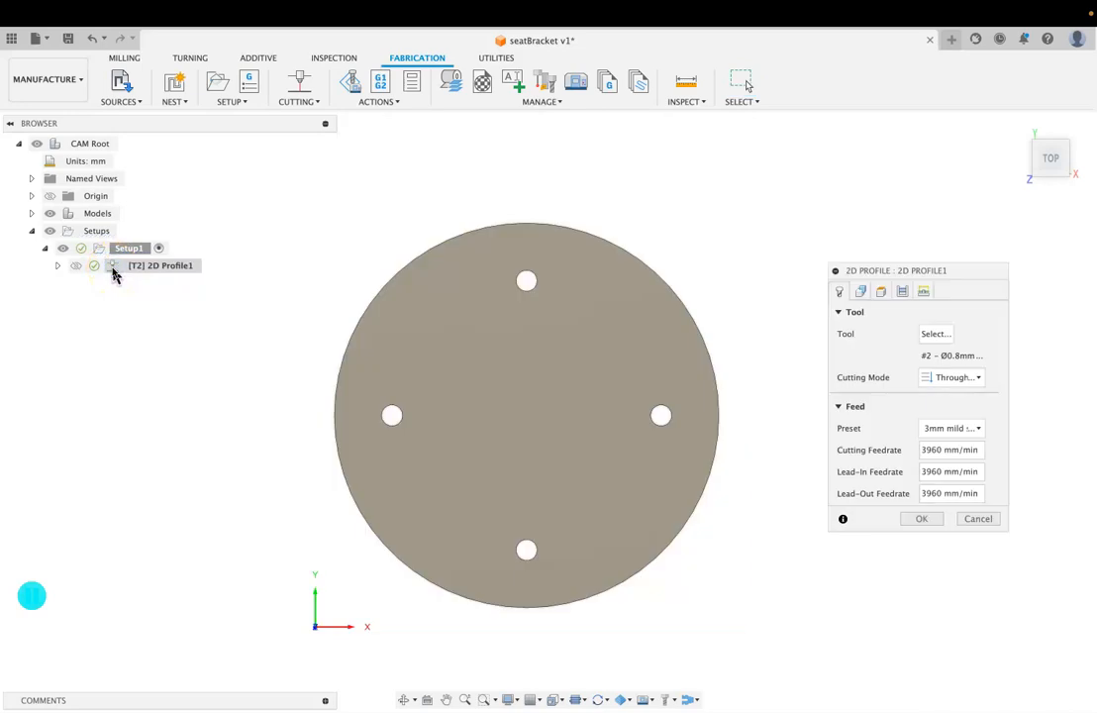
click(901, 291)
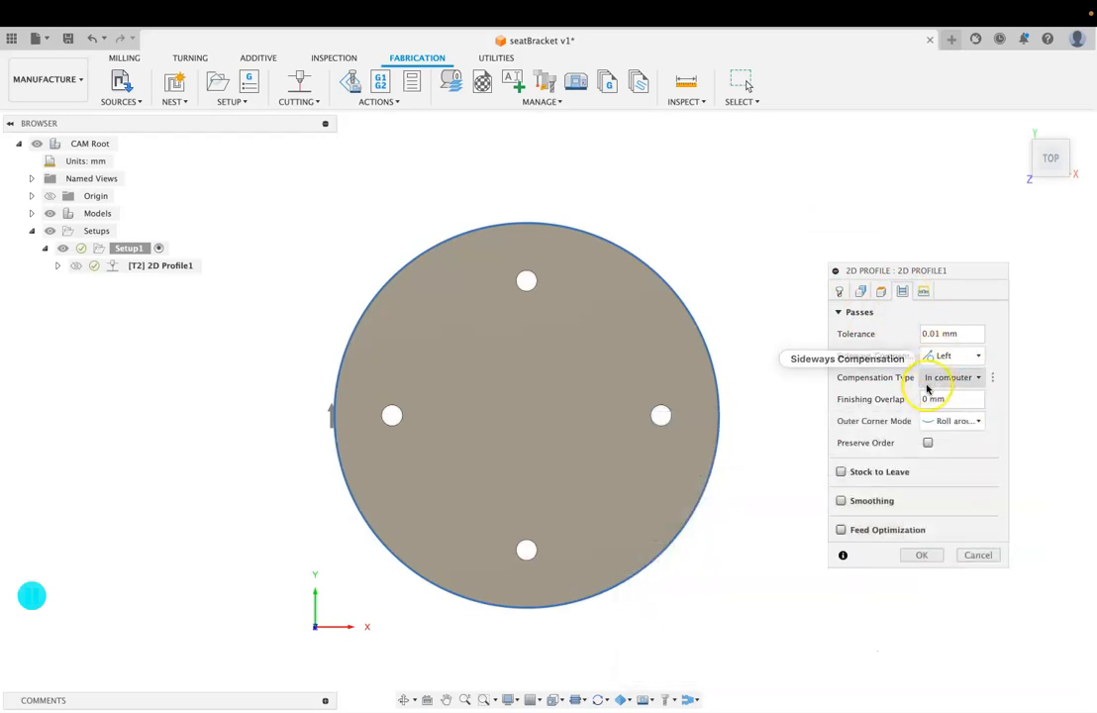
mouse_move(932, 398)
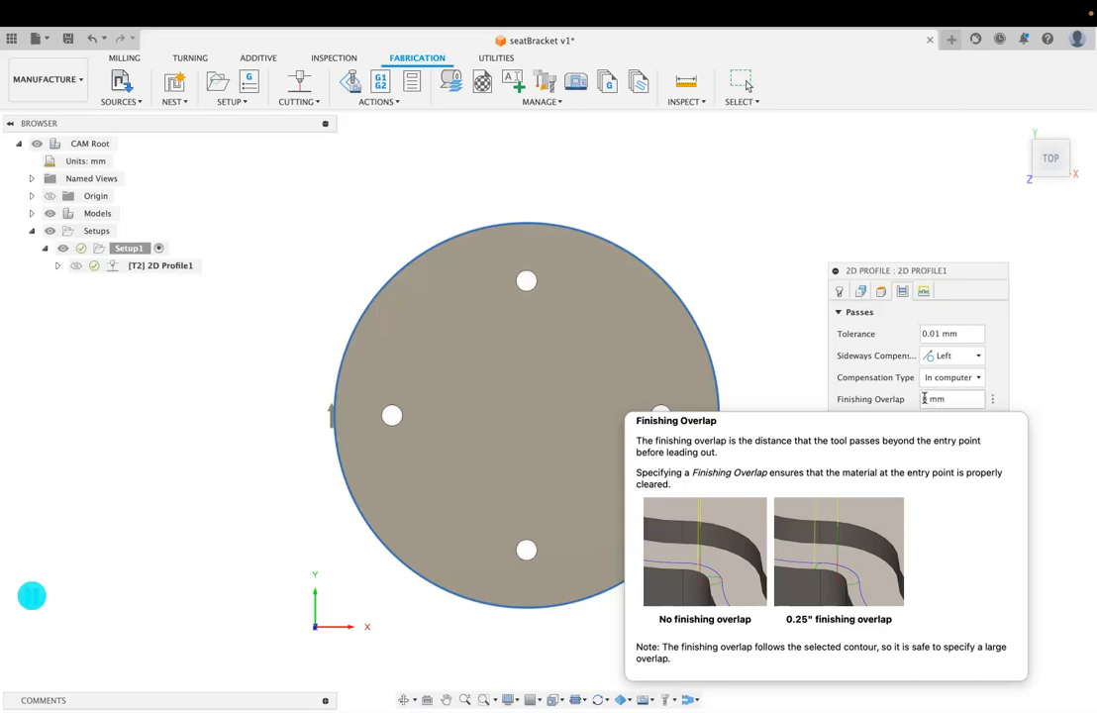
click(929, 399)
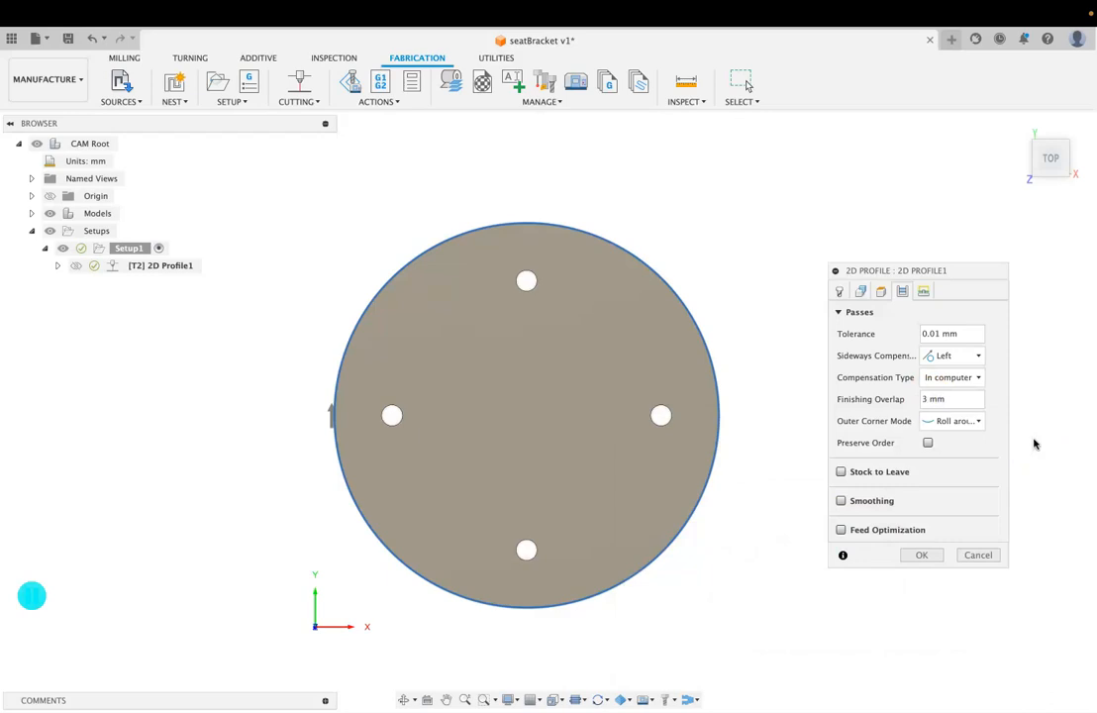
click(919, 557)
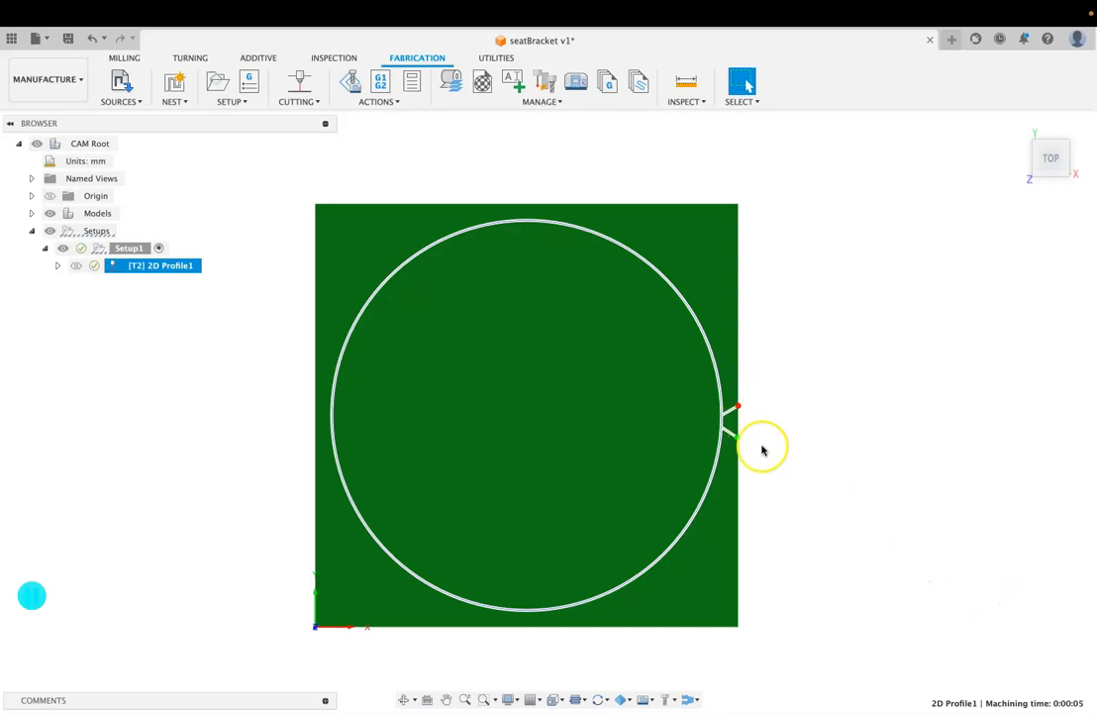
Examine the toolpath's lead-in and lead-out, and review the 2D Profile operation's finishing overlap and lead settings.
scroll(762, 452, up, 3)
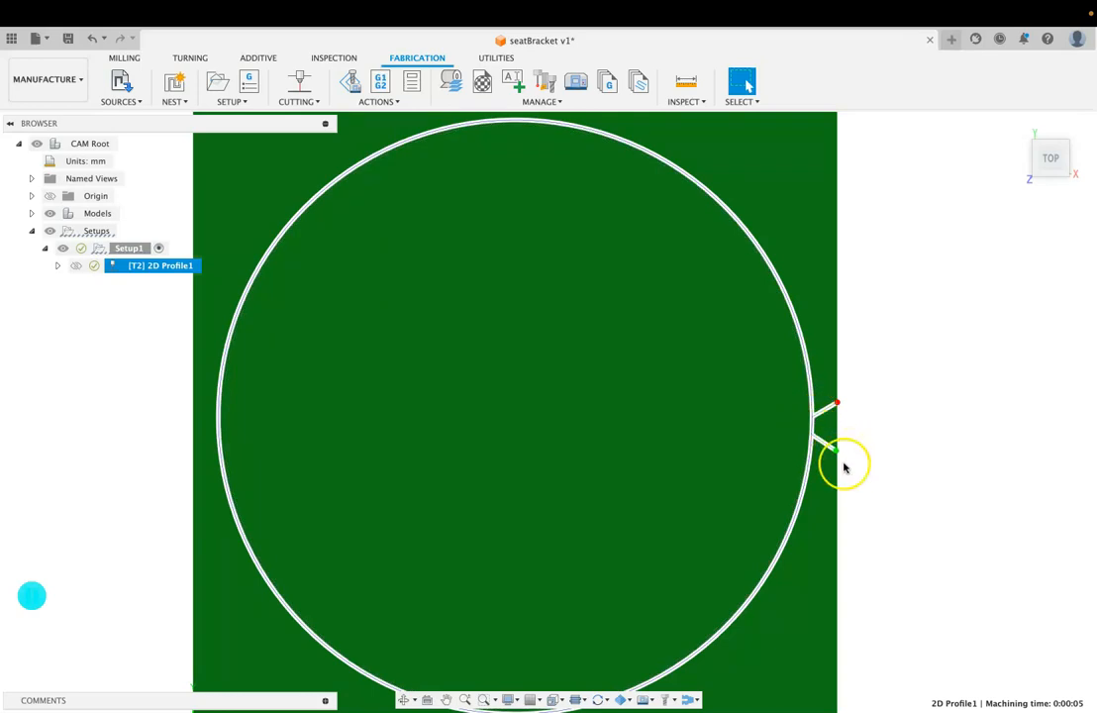
scroll(845, 467, down, 1)
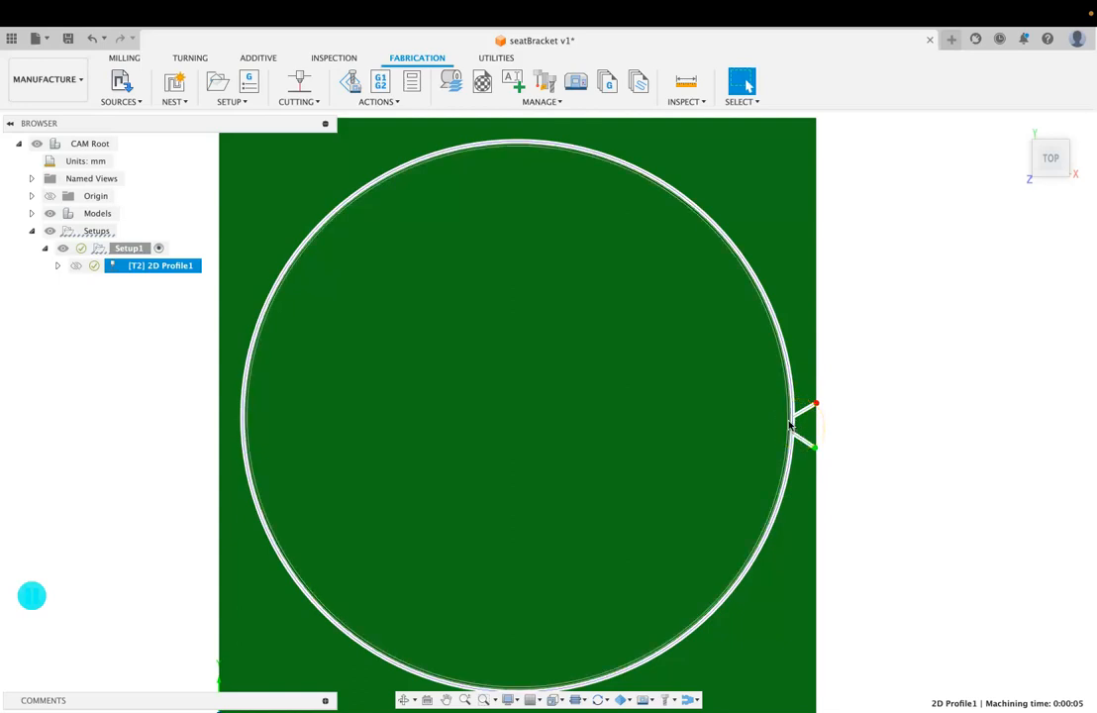
scroll(820, 434, down, 5)
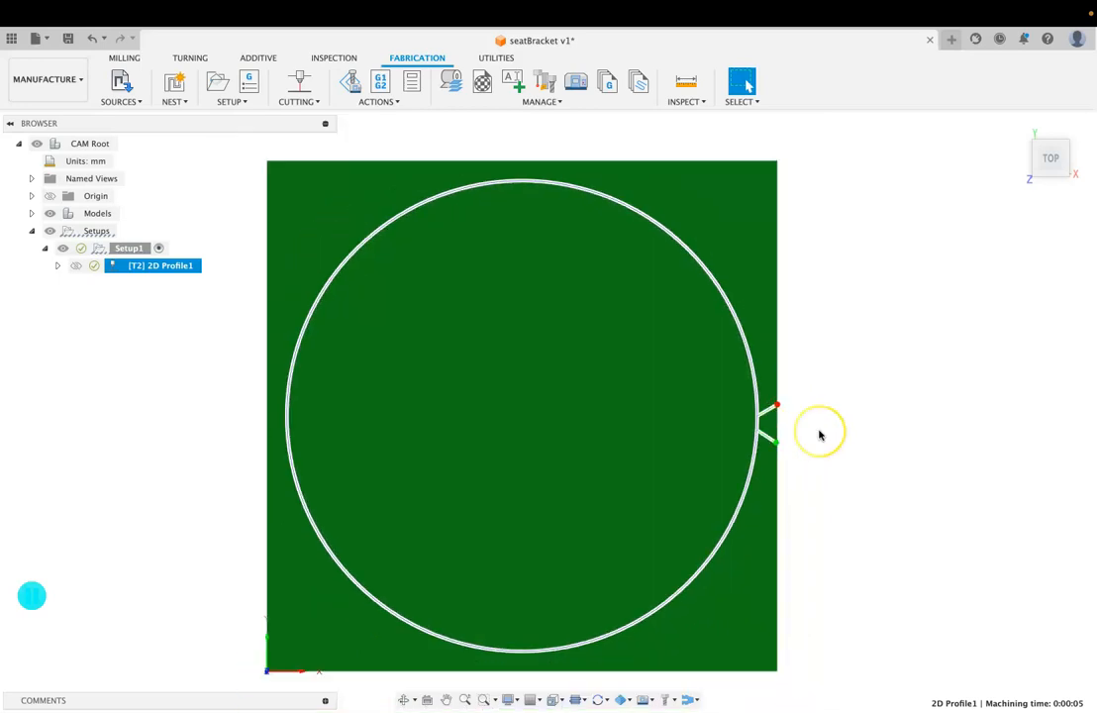
scroll(820, 437, up, 3)
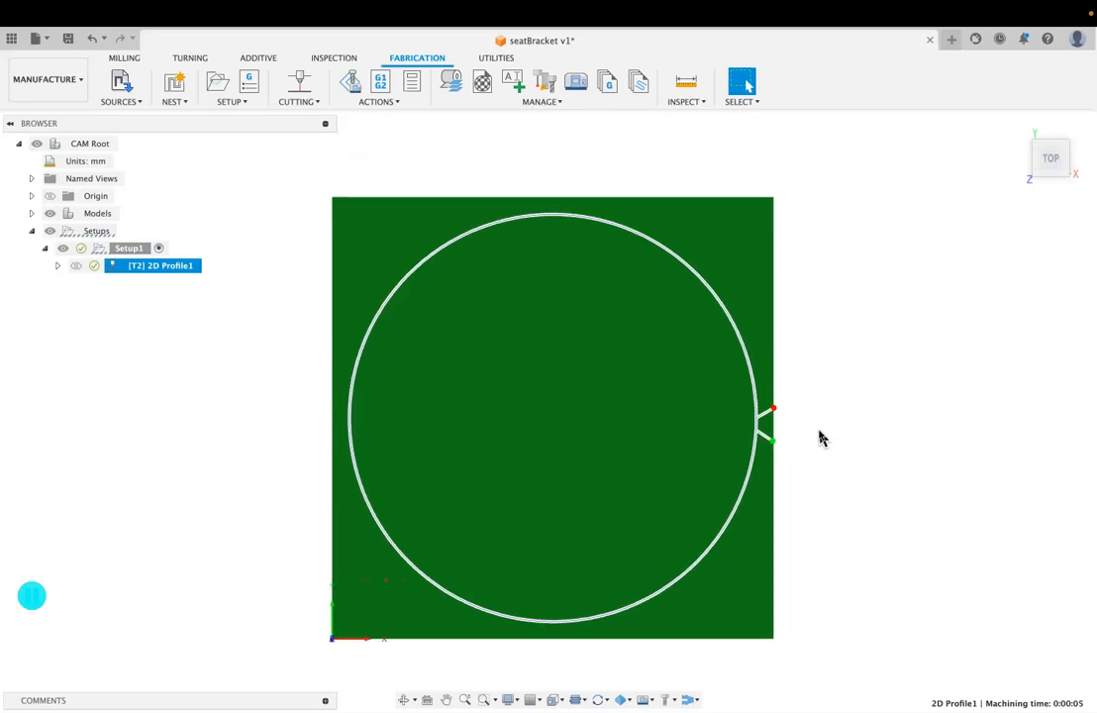
click(112, 266)
double_click(112, 265)
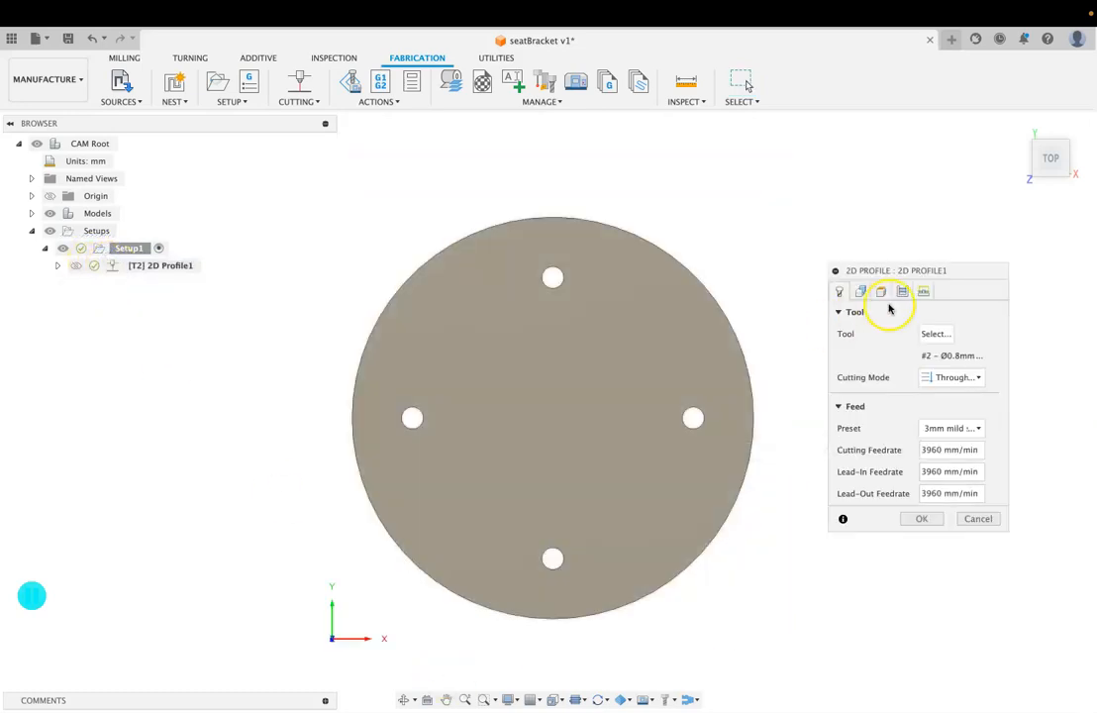
click(902, 291)
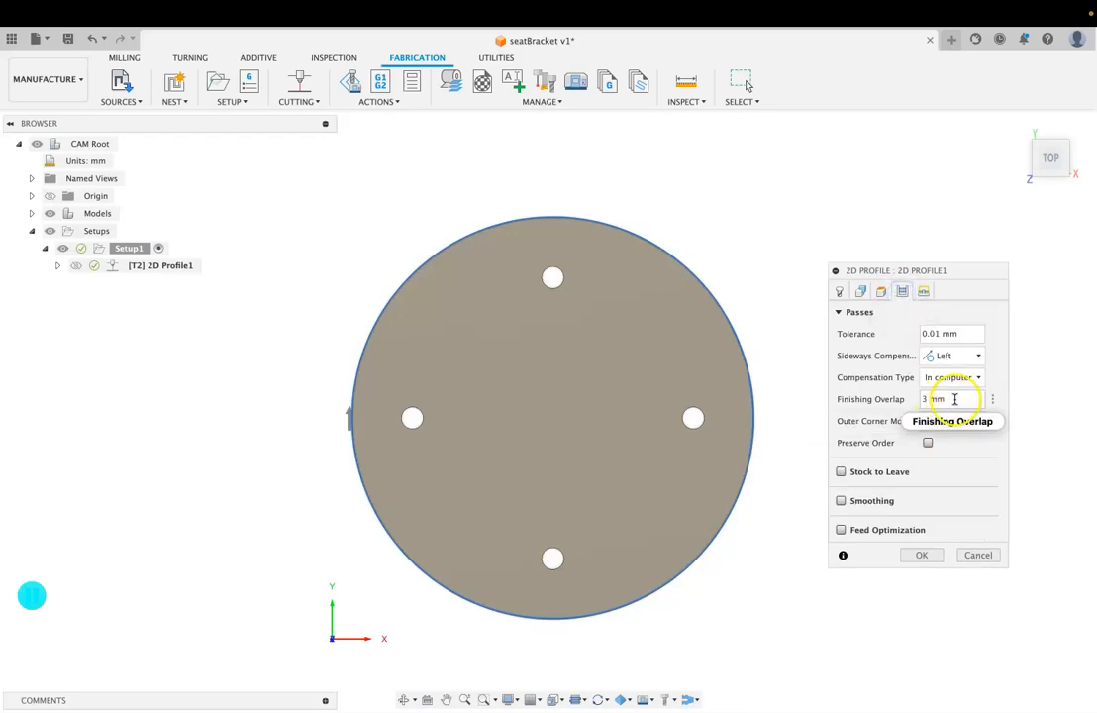
click(923, 291)
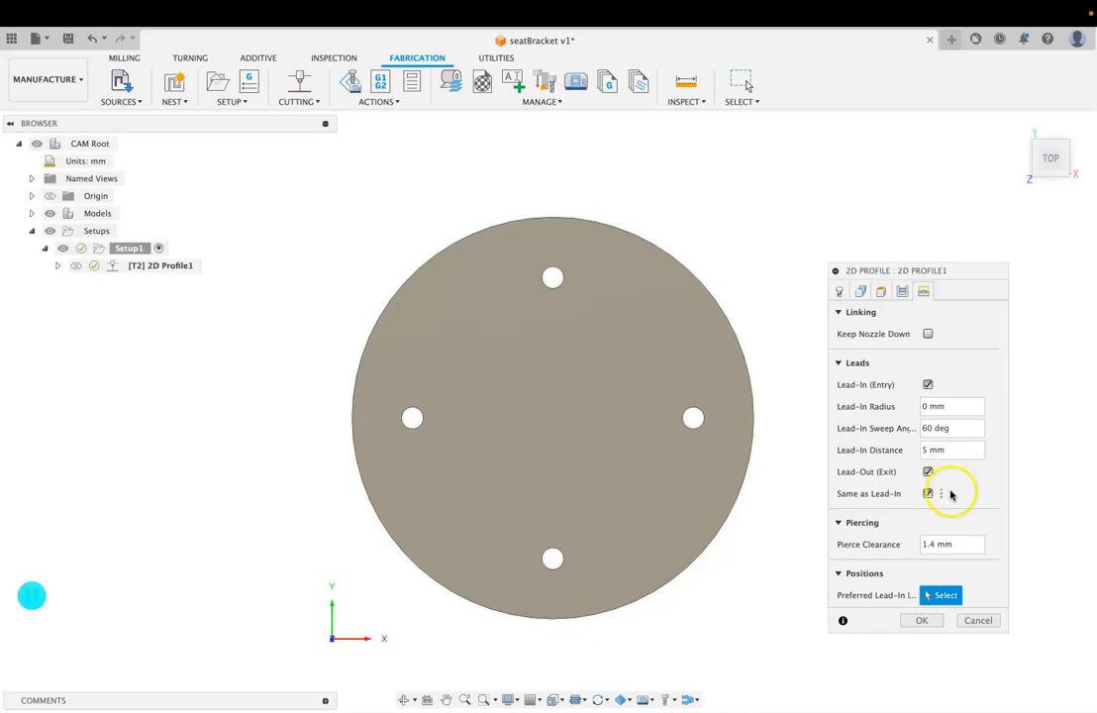
click(928, 384)
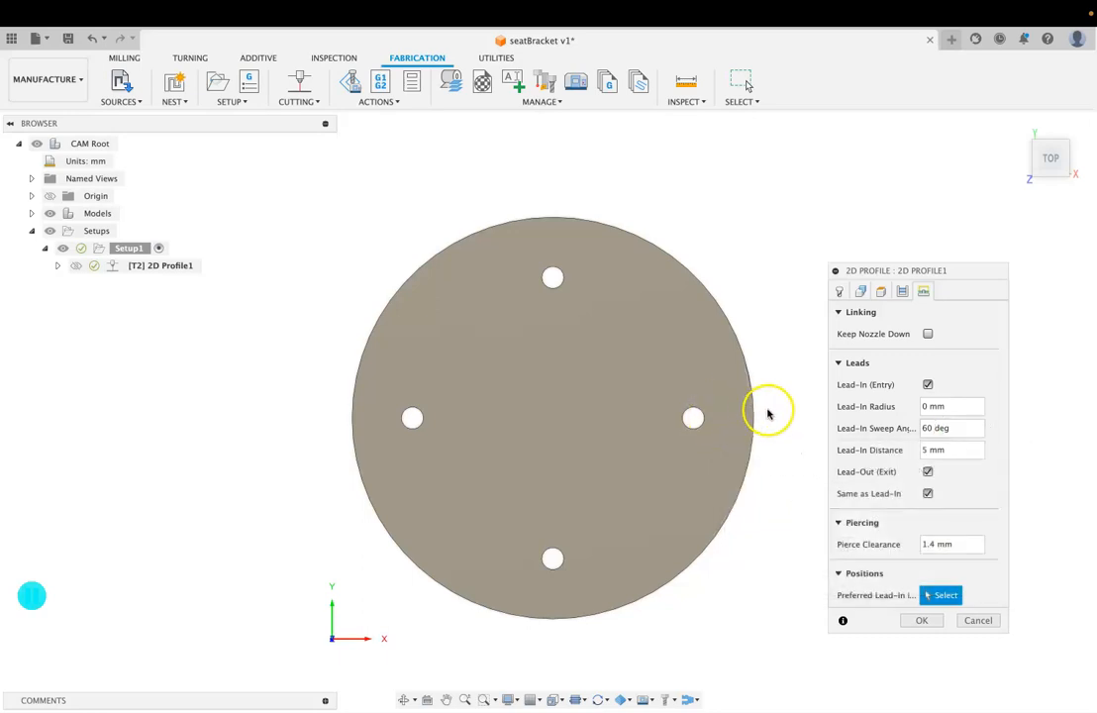
click(919, 618)
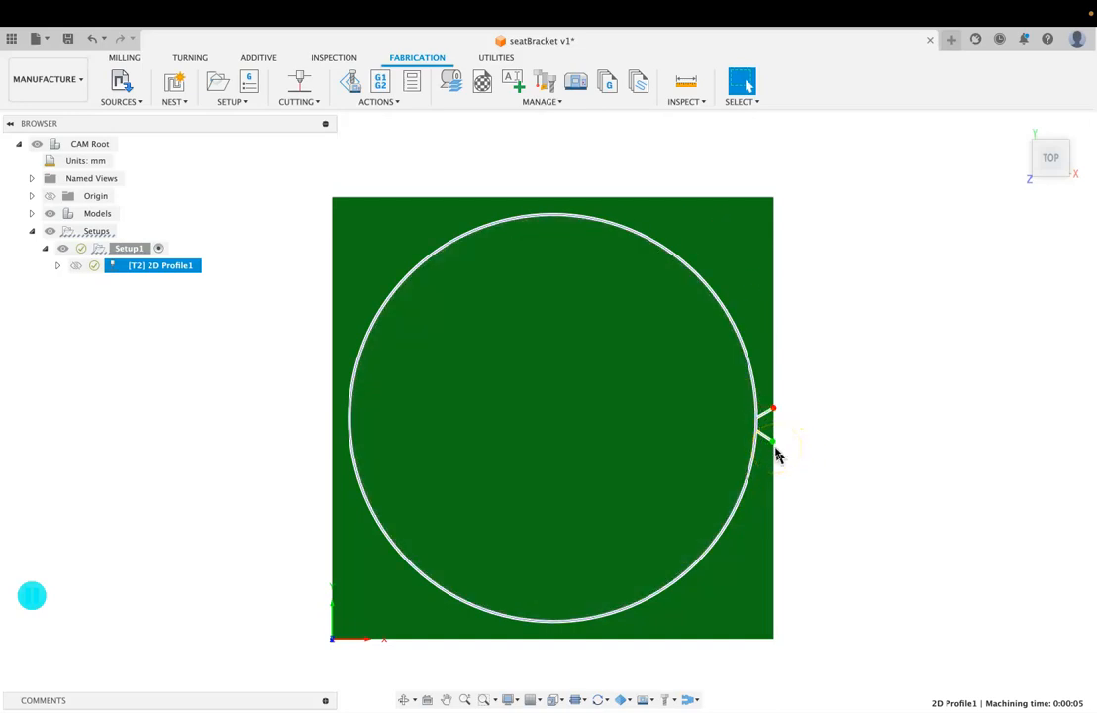
Edit the 2D Profile operation to use a preferred lead-in position on the plate's lower-right outer edge, and regenerate the toolpath.
double_click(109, 267)
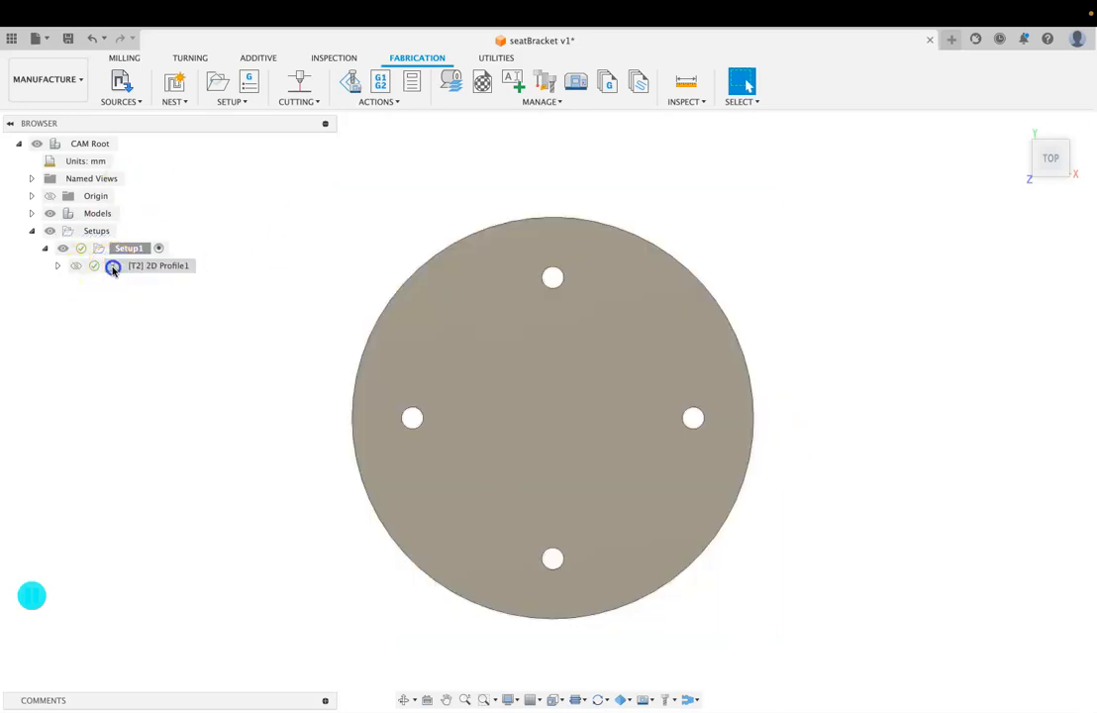
click(902, 291)
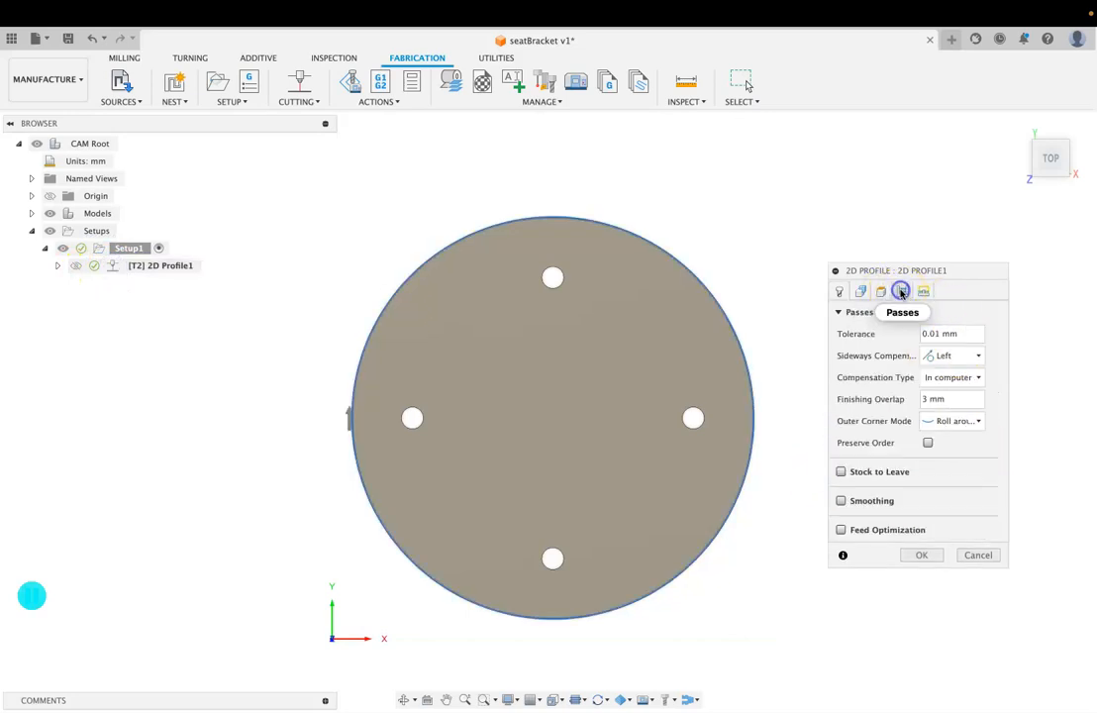
click(920, 291)
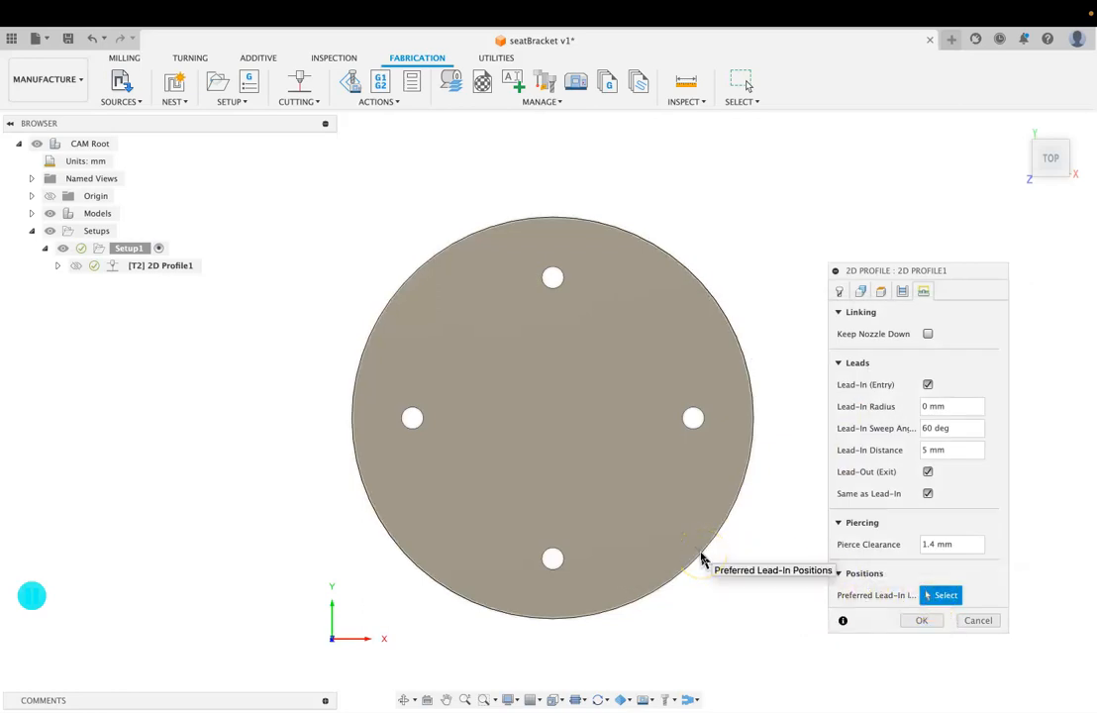
click(701, 559)
click(924, 620)
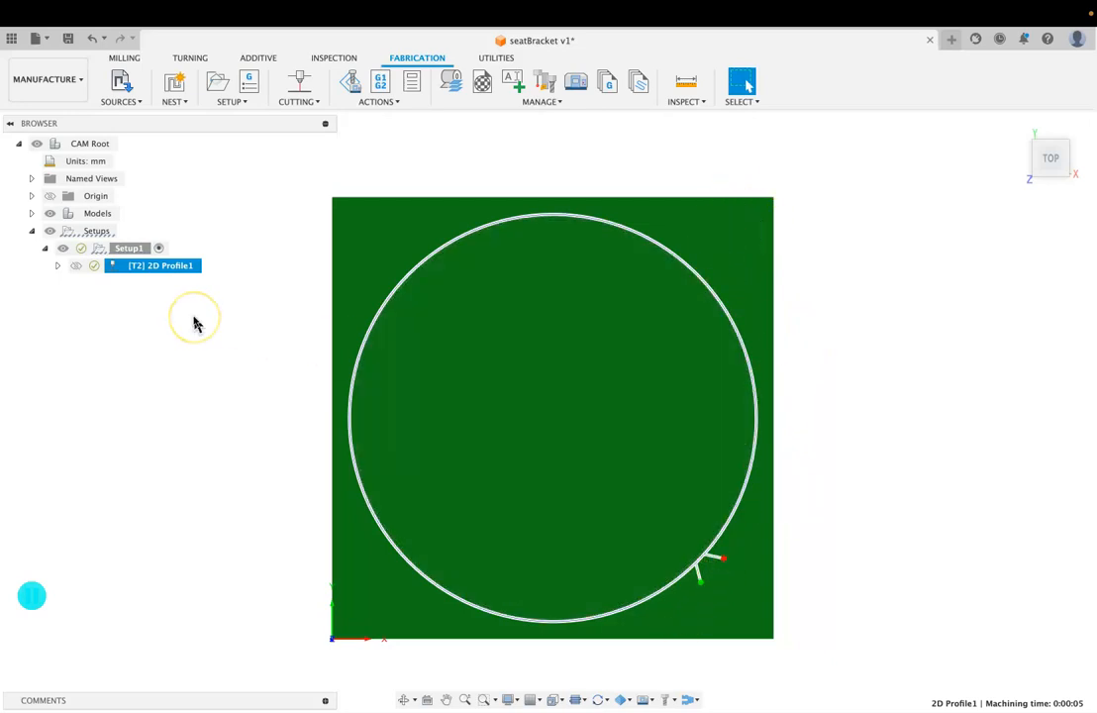
Reopen the 2D Profile operation and check its pass and linking settings, including the lead-in distance and preferred position.
click(94, 267)
click(801, 523)
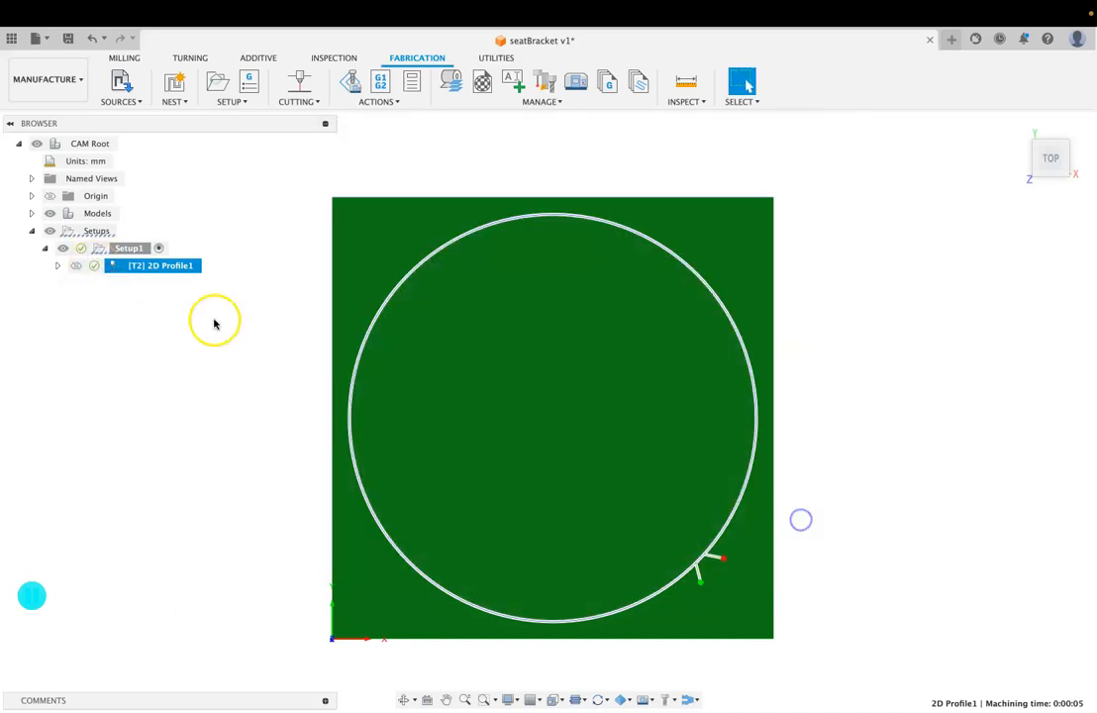
double_click(110, 265)
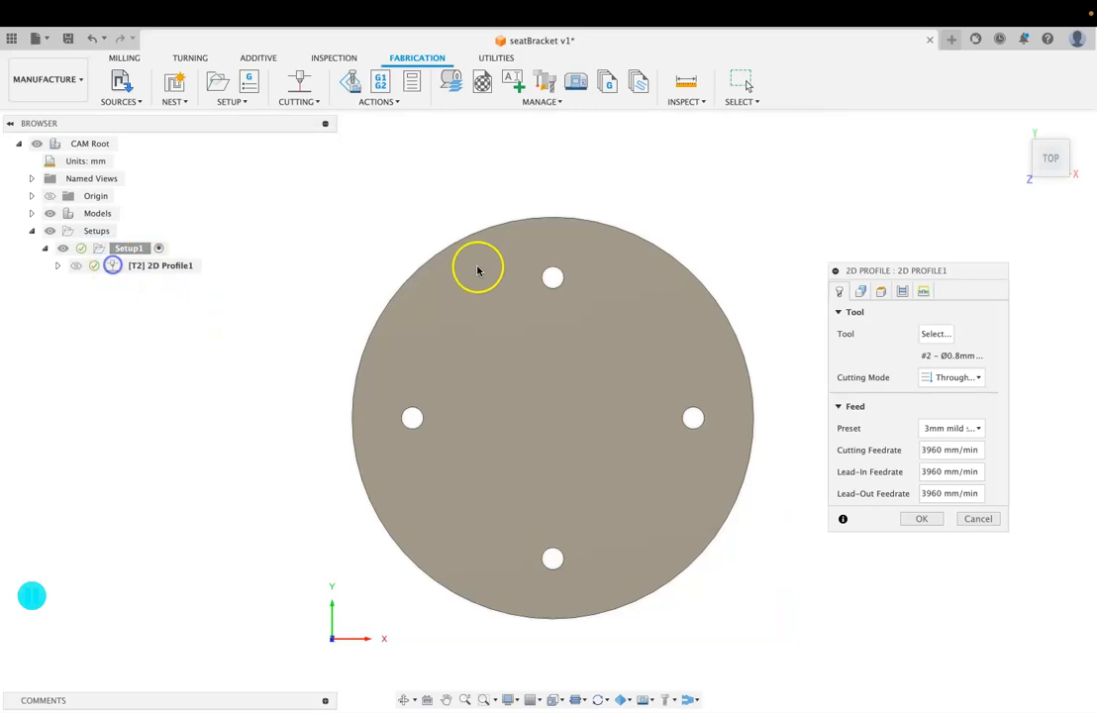
click(902, 291)
click(923, 291)
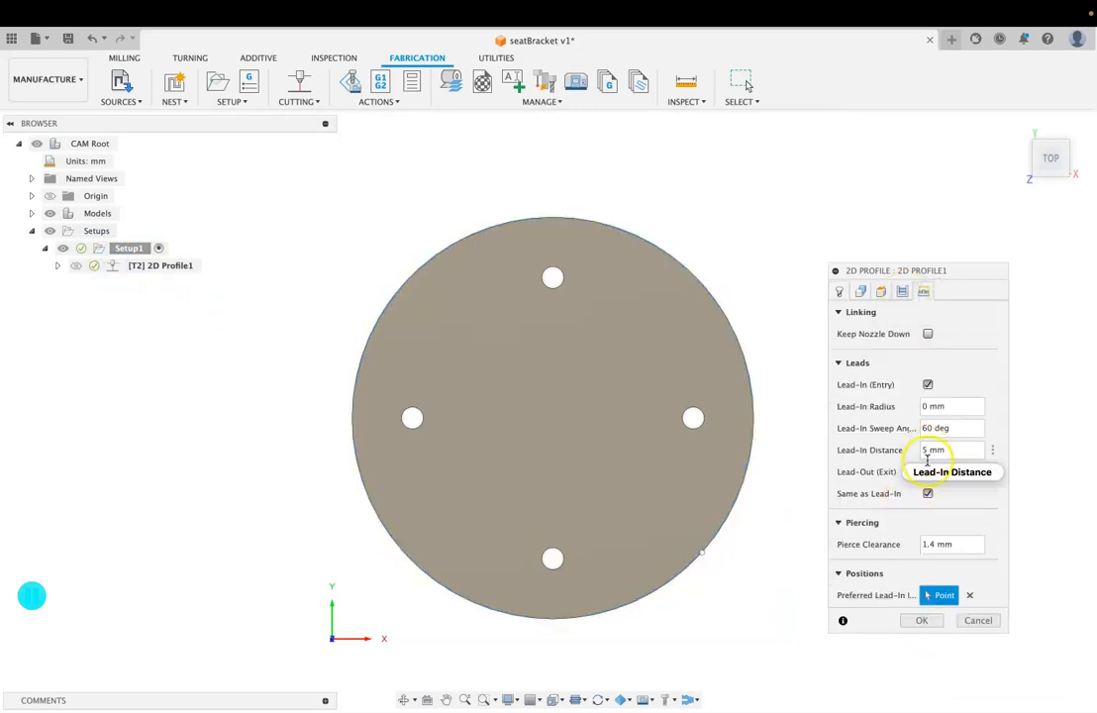
click(902, 291)
click(929, 556)
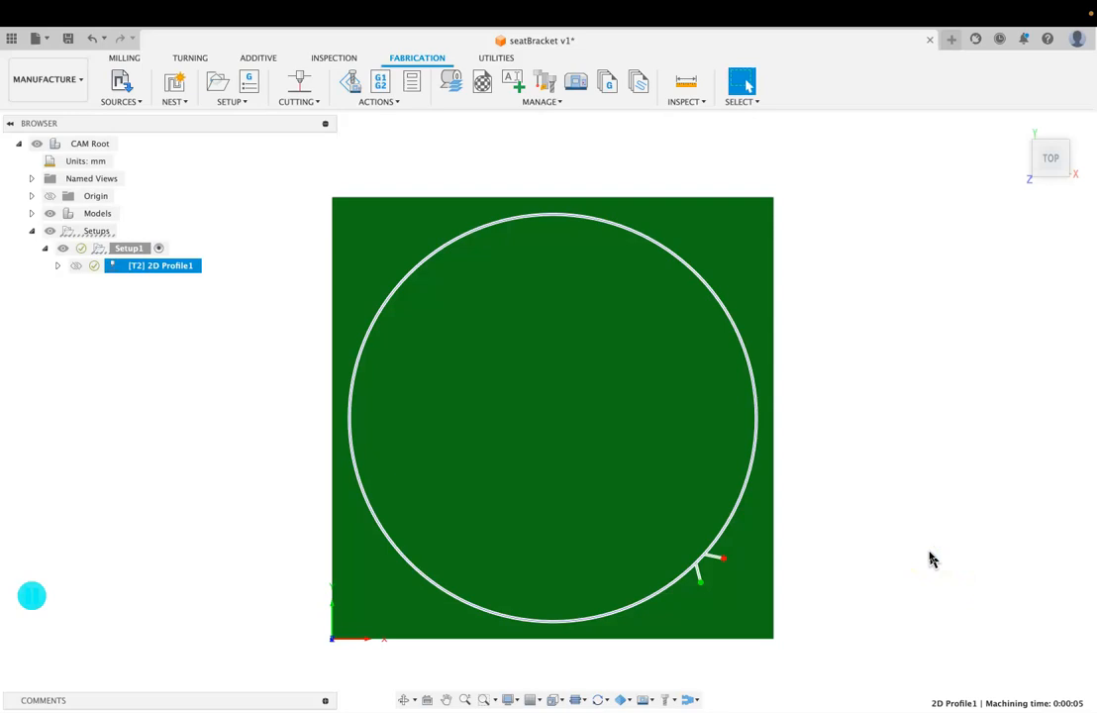
Start the machine simulation of the 2D Profile toolpath and play the full cut from an angled view.
click(484, 365)
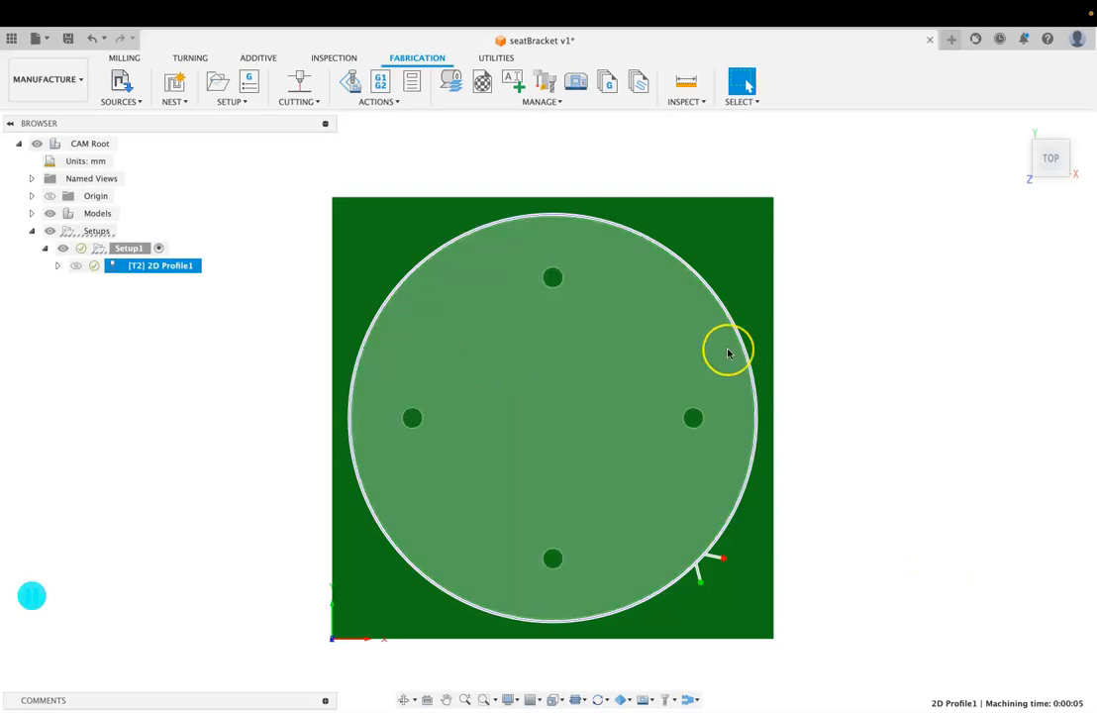
shift+scroll(728, 352, down, 10)
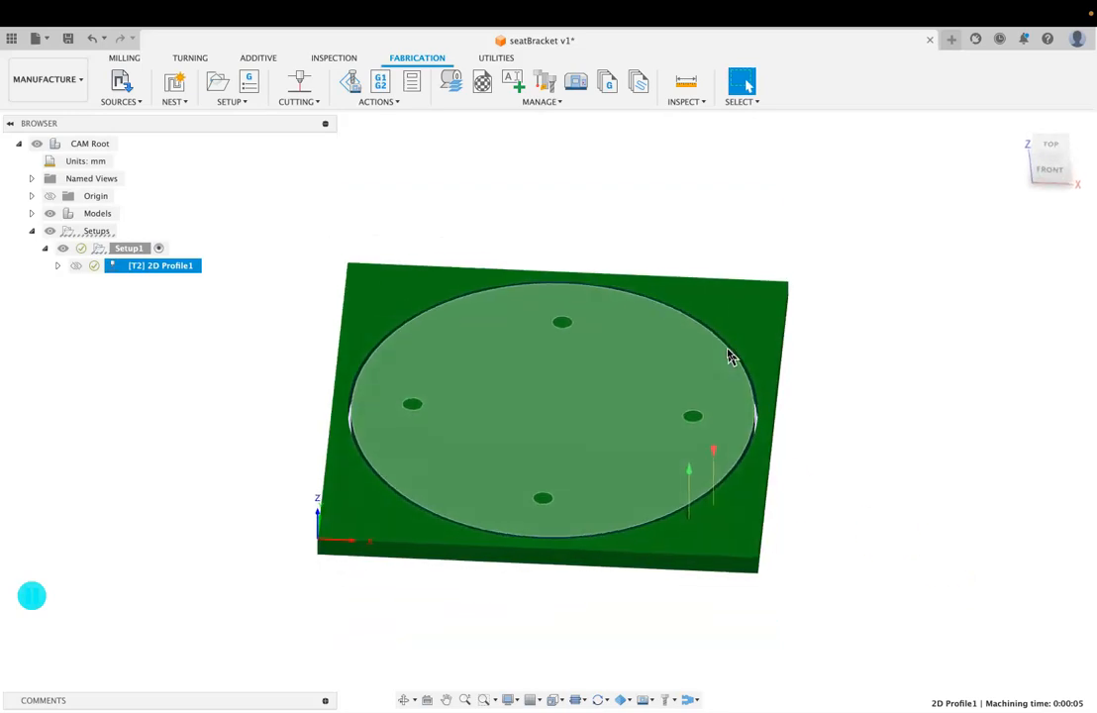
click(350, 80)
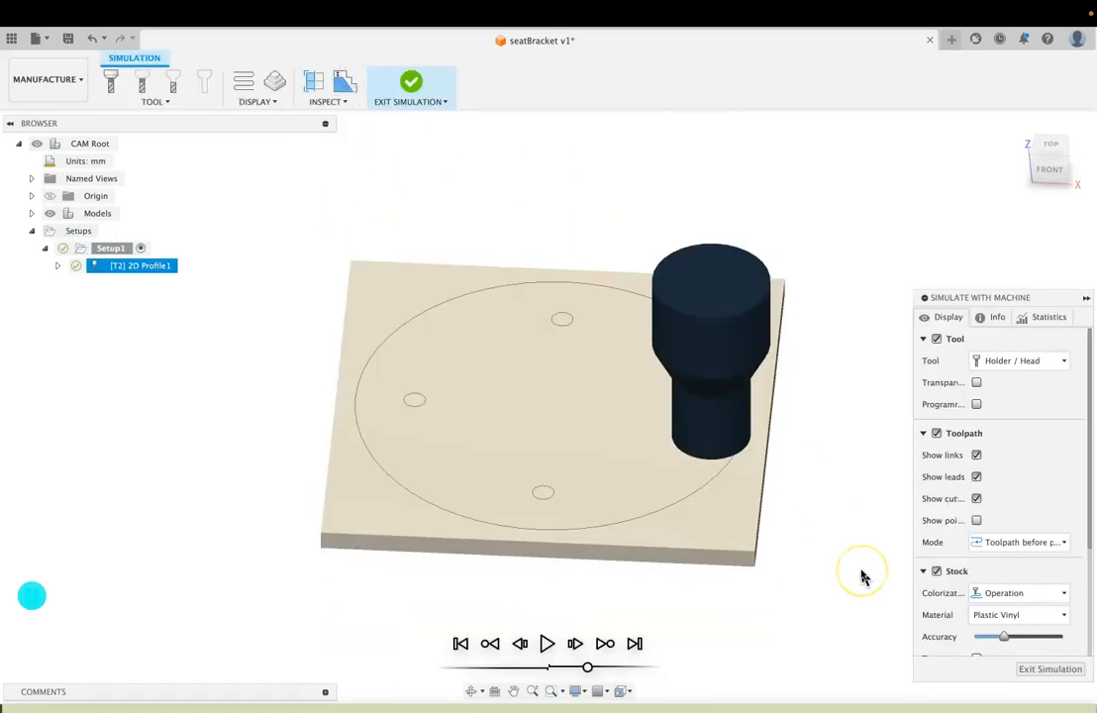
shift+scroll(861, 578, up, 4)
shift+scroll(862, 579, left, 6)
shift+scroll(862, 580, right, 8)
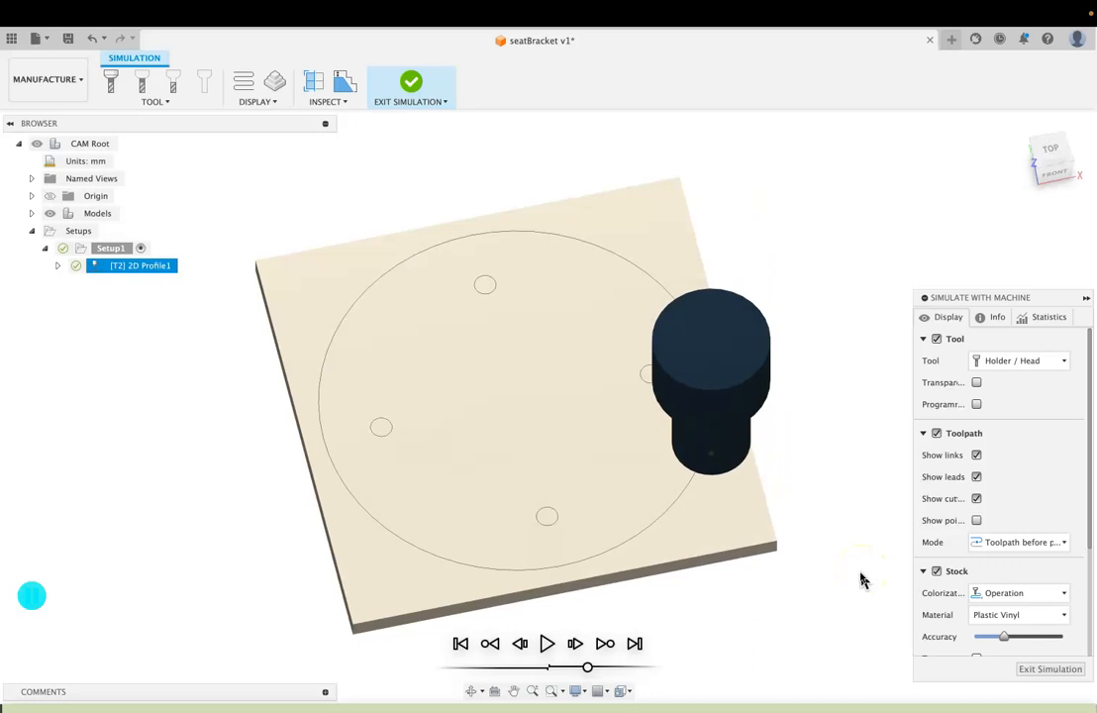
scroll(861, 581, right, 4)
shift+scroll(860, 578, right, 6)
shift+scroll(859, 578, down, 4)
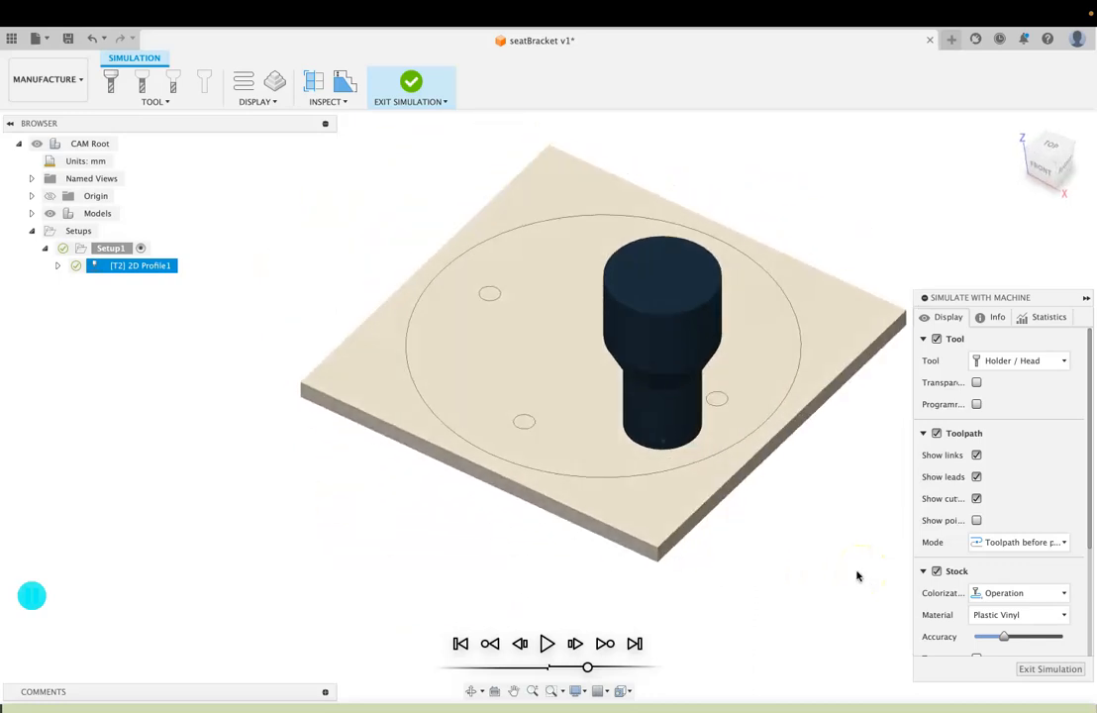
shift+scroll(860, 579, up, 3)
shift+scroll(860, 580, up, 3)
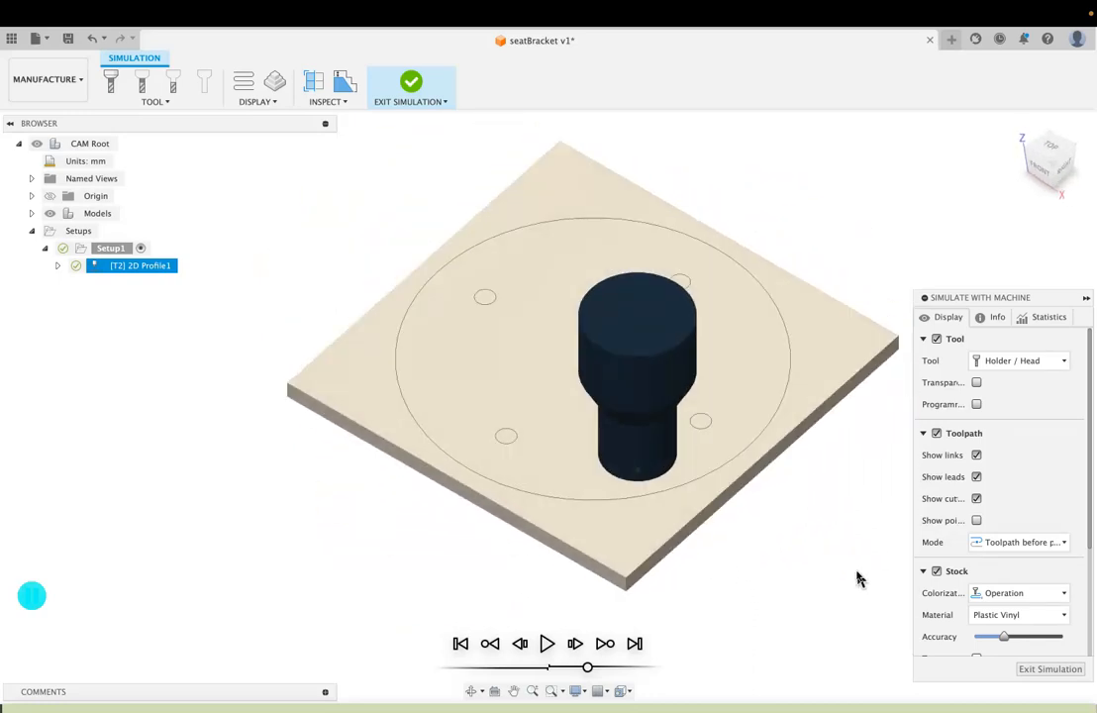
scroll(860, 579, left, 3)
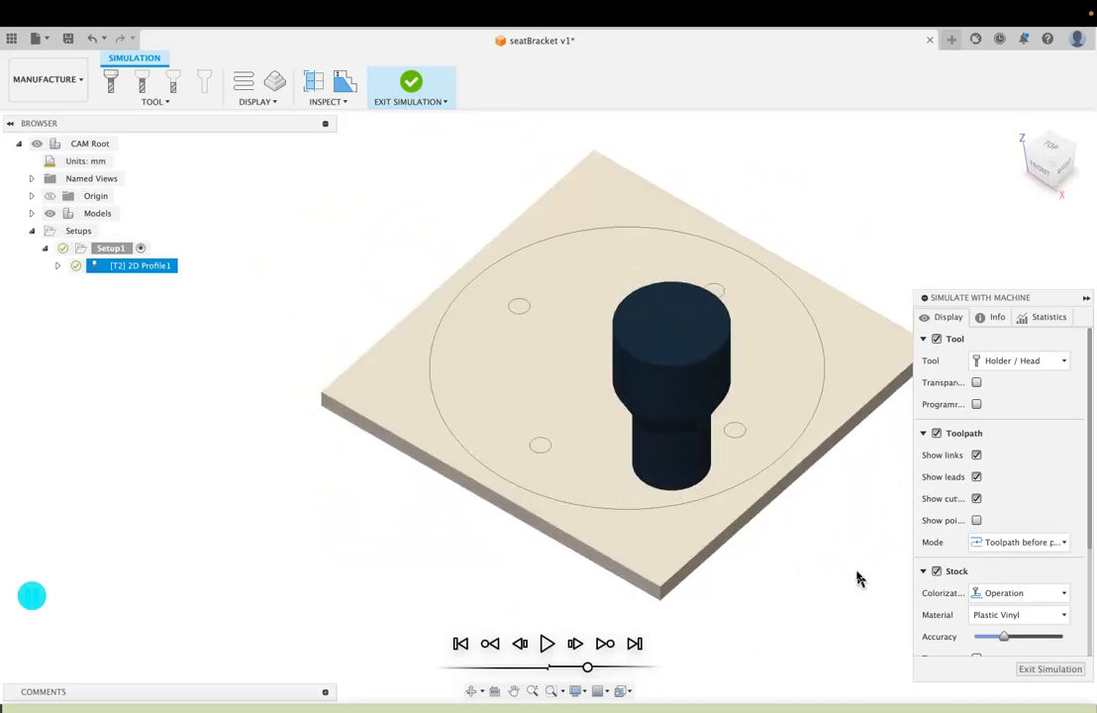
click(547, 645)
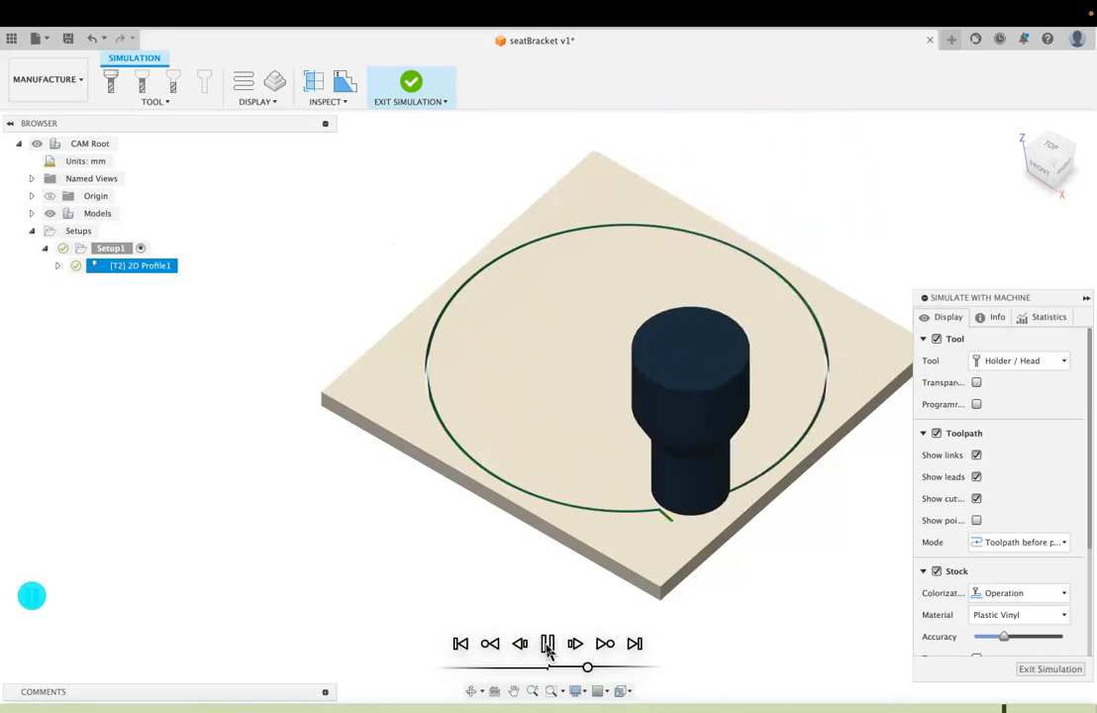
Replay the cutting simulation from the opposite side of the plate with the tool display turned off.
shift+scroll(654, 597, left, 10)
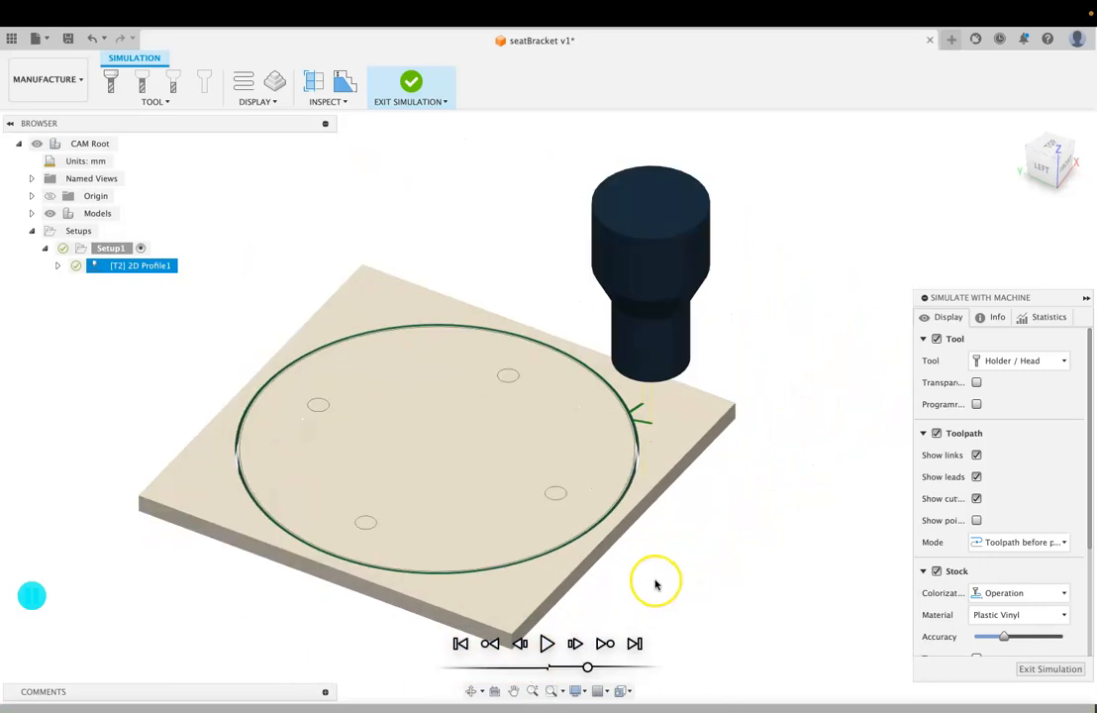
click(547, 644)
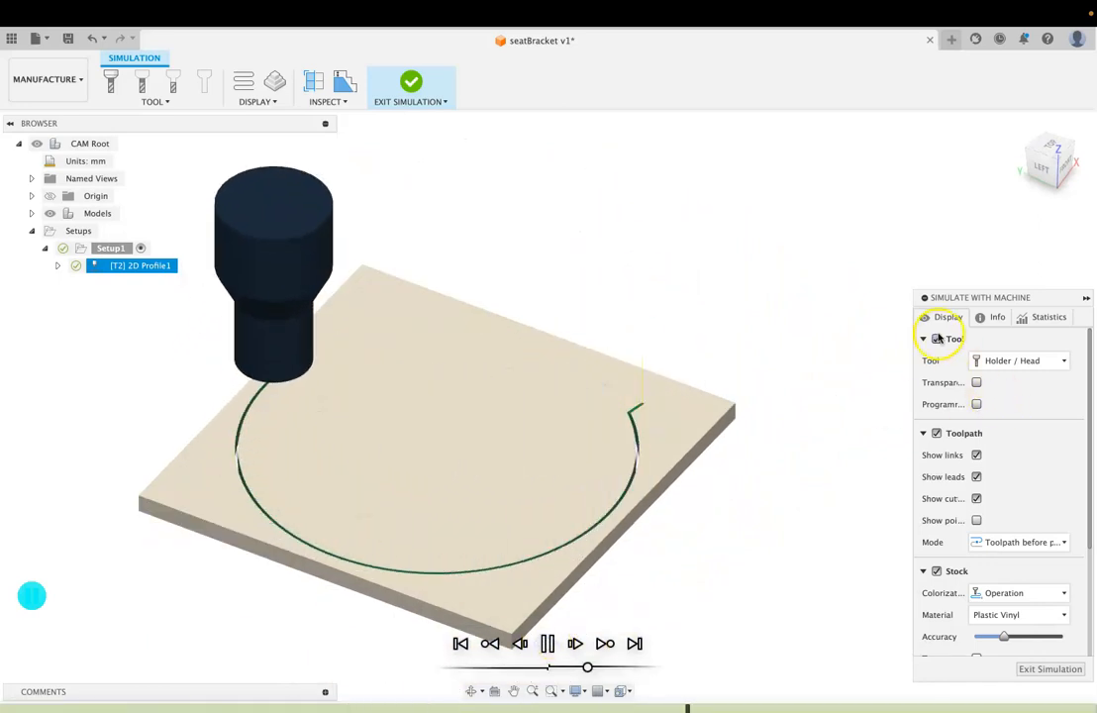
click(938, 339)
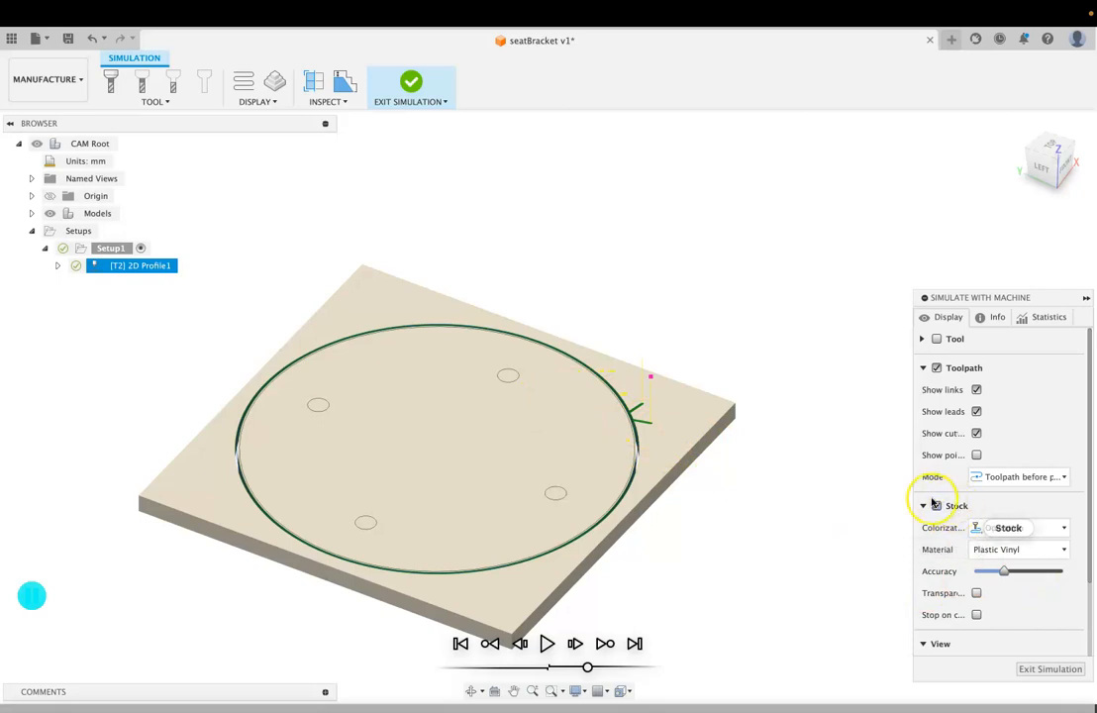
Try the Ceramic, Metallic Paint and Mirror stock materials in the simulation, and return to Plastic Vinyl.
click(1023, 554)
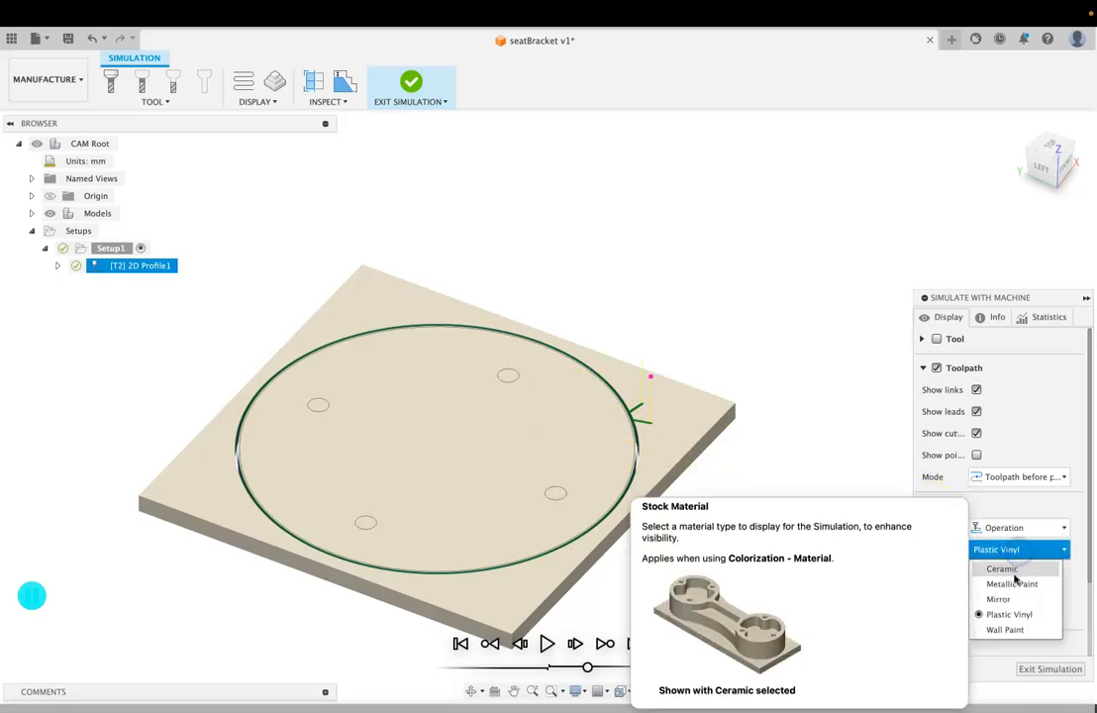
click(1025, 570)
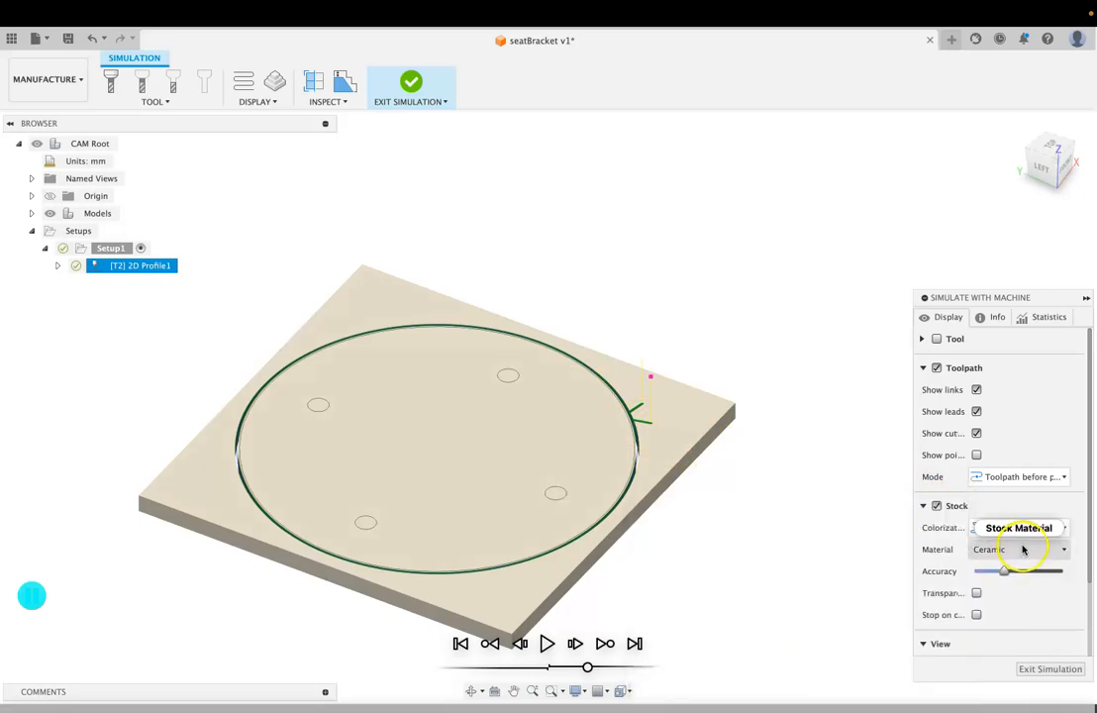
click(1024, 549)
click(1022, 583)
click(1029, 552)
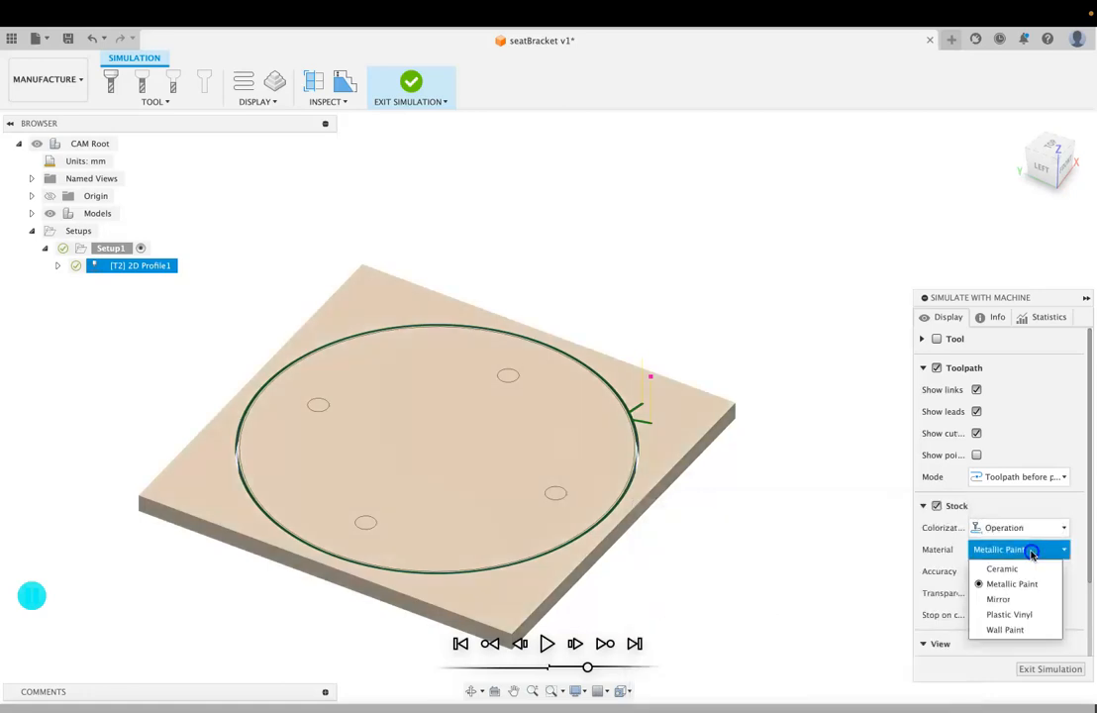
click(1028, 604)
click(1035, 553)
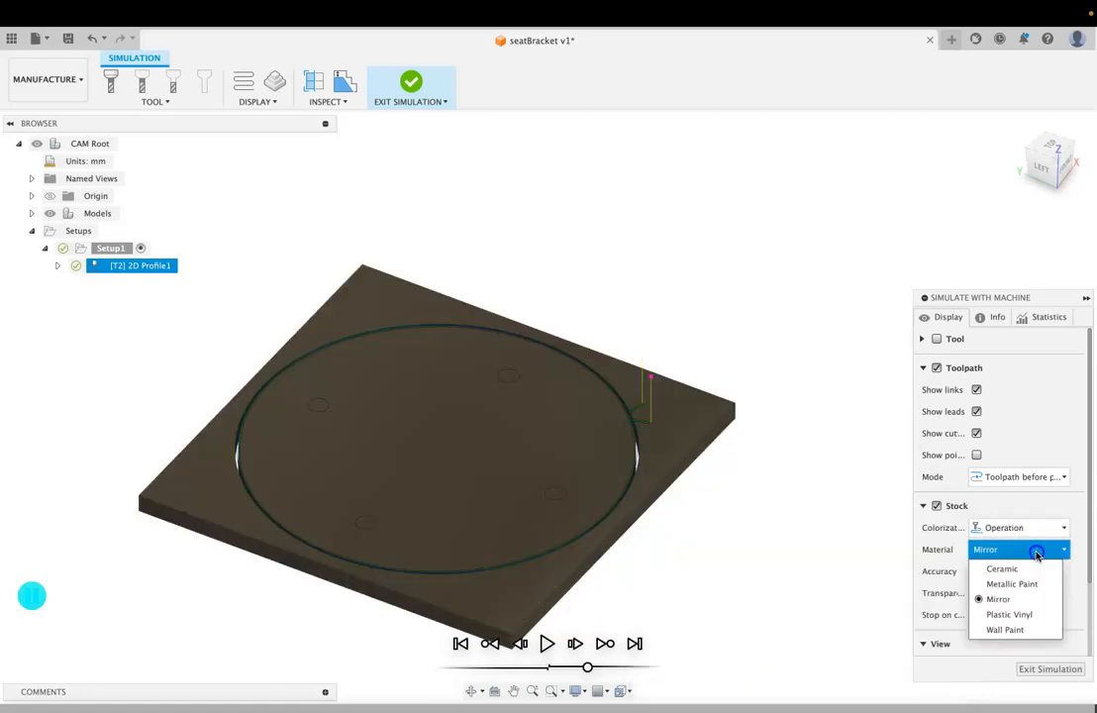
click(1029, 613)
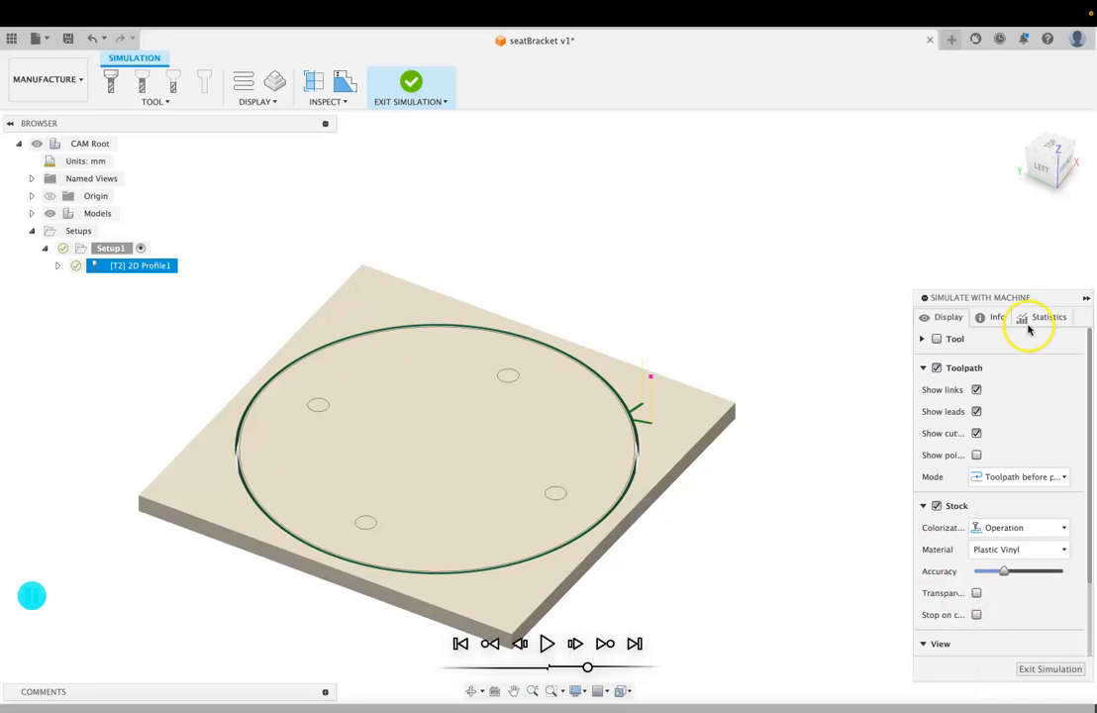
Exit the machine simulation of the 2D Profile toolpath.
click(1048, 672)
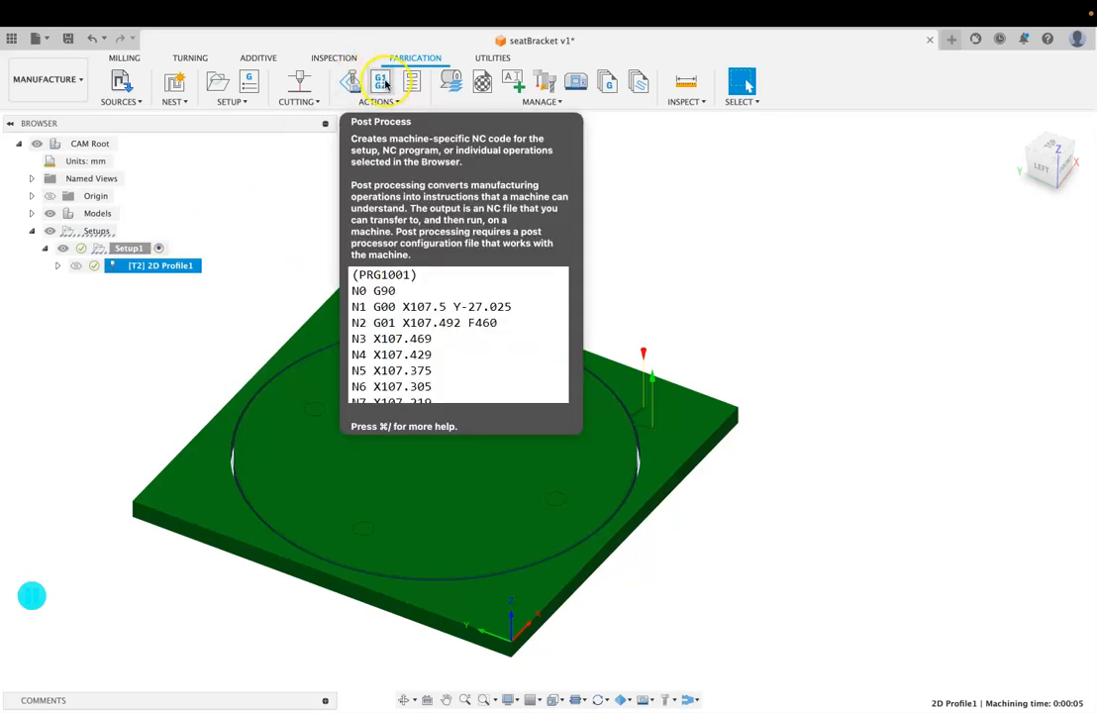
Start post-processing the 2D Profile and try the Swifty machine configuration from the cloud machine library, without keeping it.
click(385, 85)
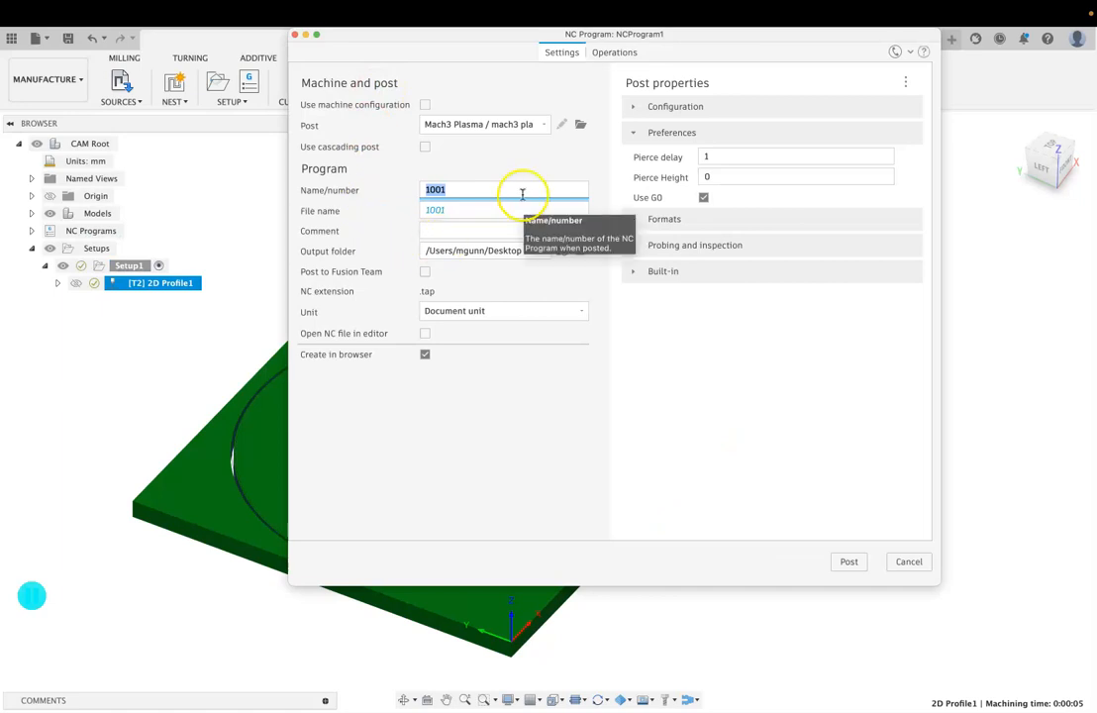
click(425, 105)
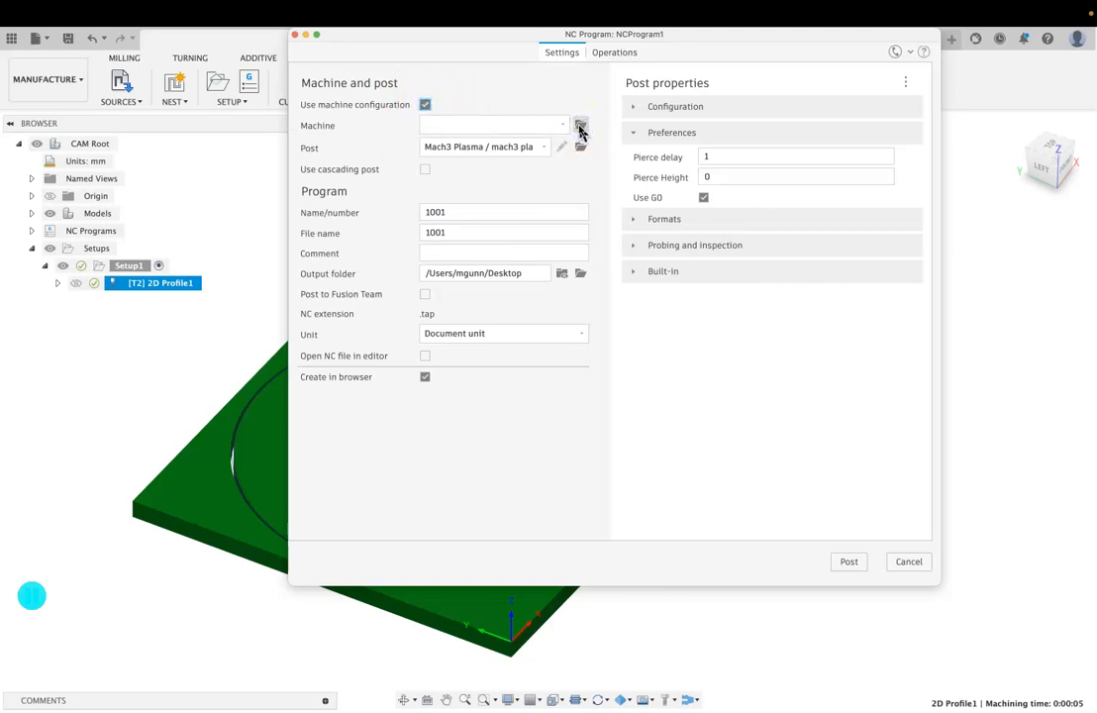
click(580, 127)
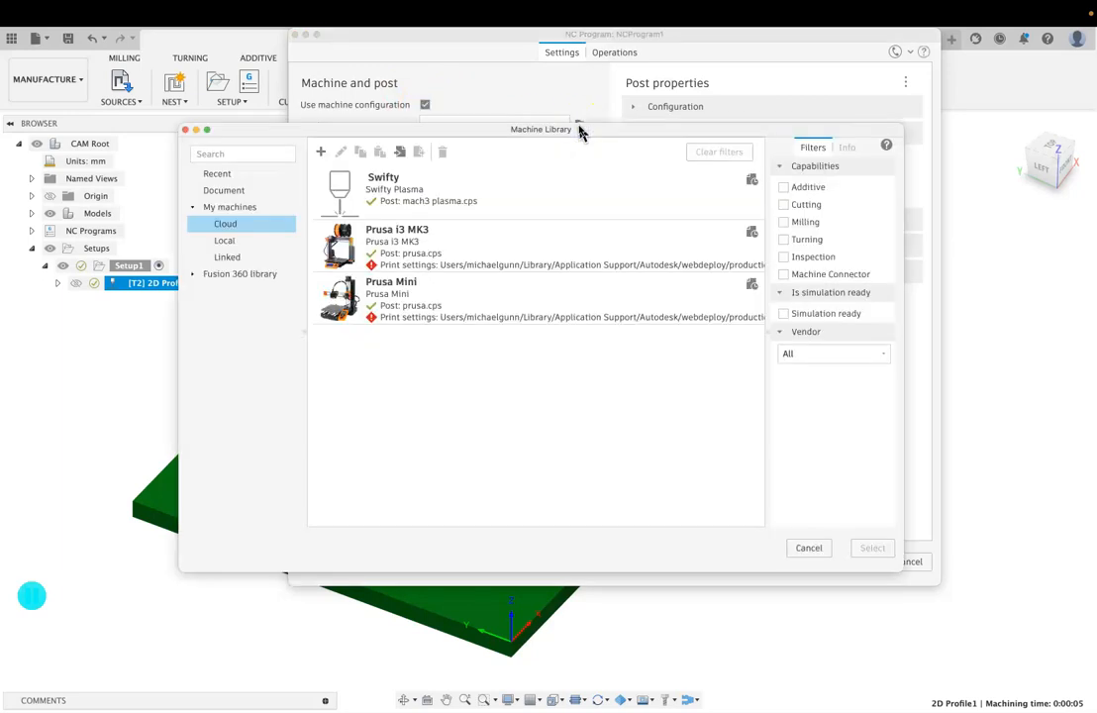
click(422, 199)
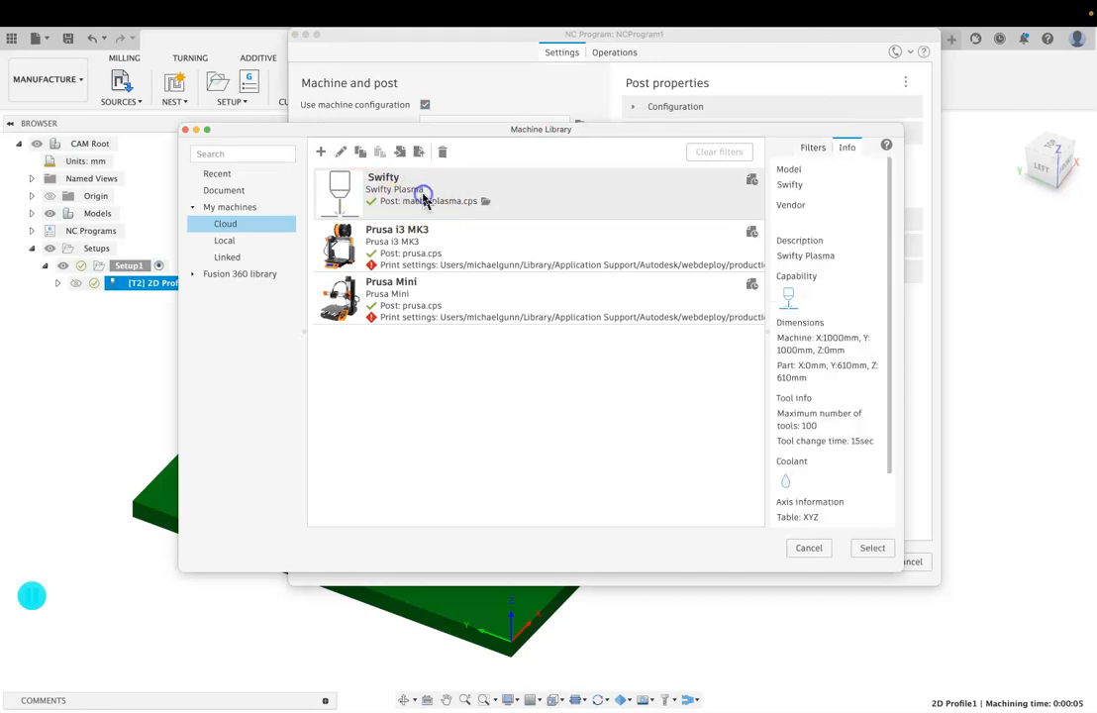
click(862, 552)
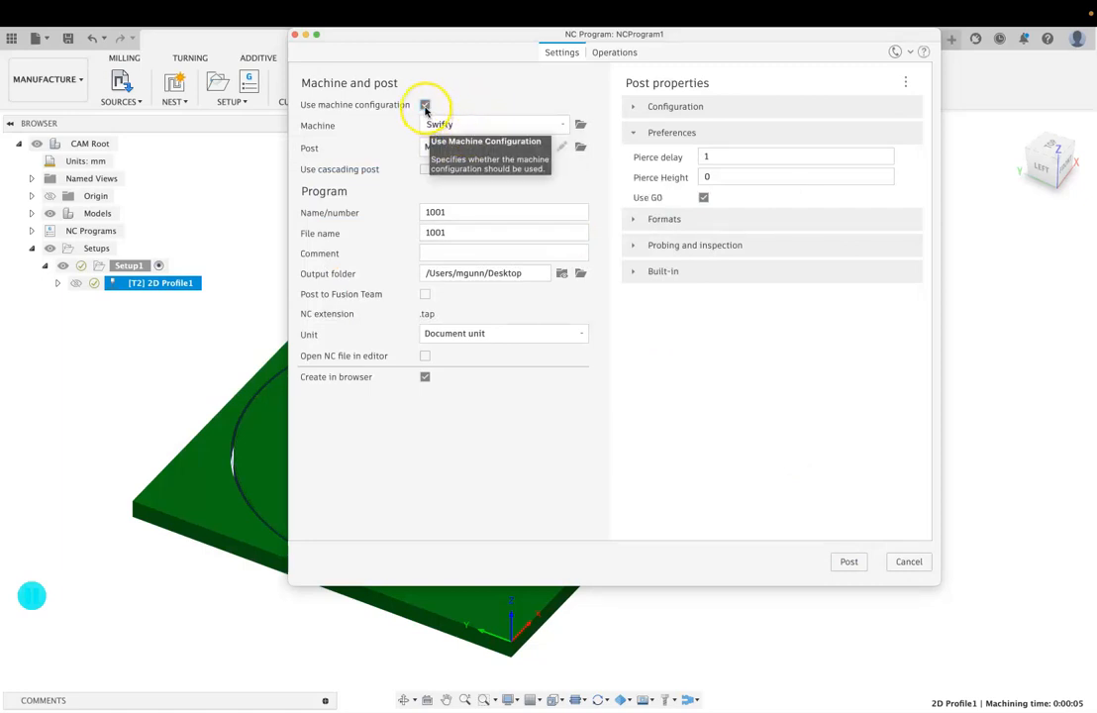
click(425, 106)
Search the Fusion 360 post library for mach3 and choose Artsoft's Mach3 Plasma post.
click(540, 125)
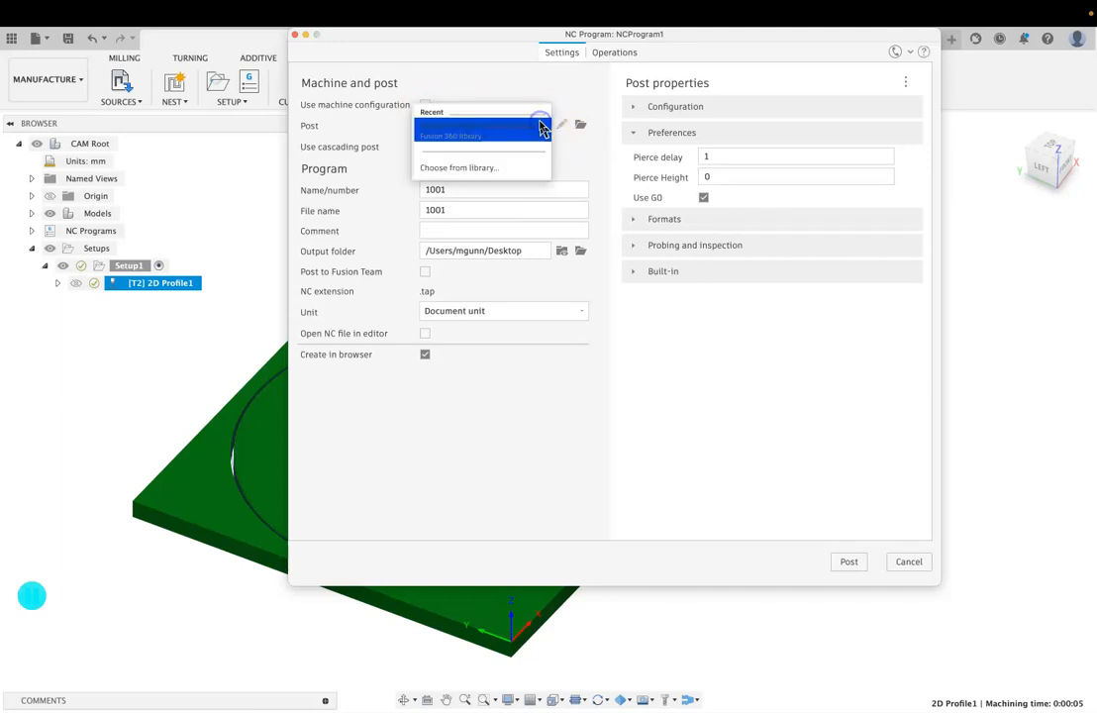
click(500, 168)
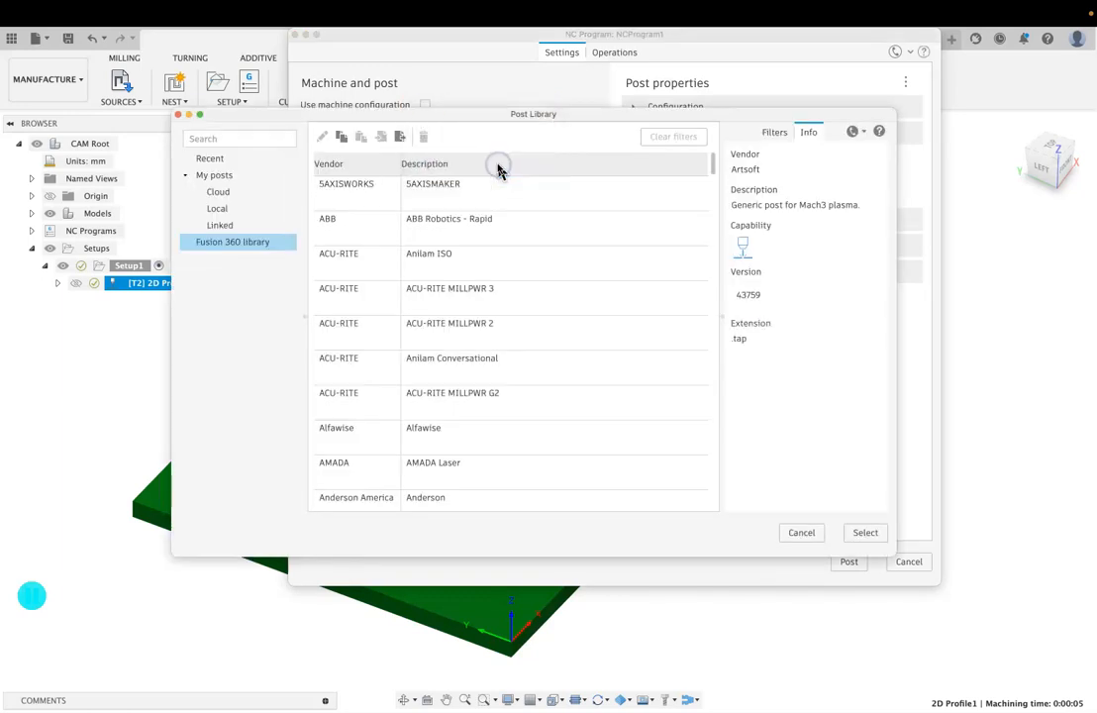
click(217, 139)
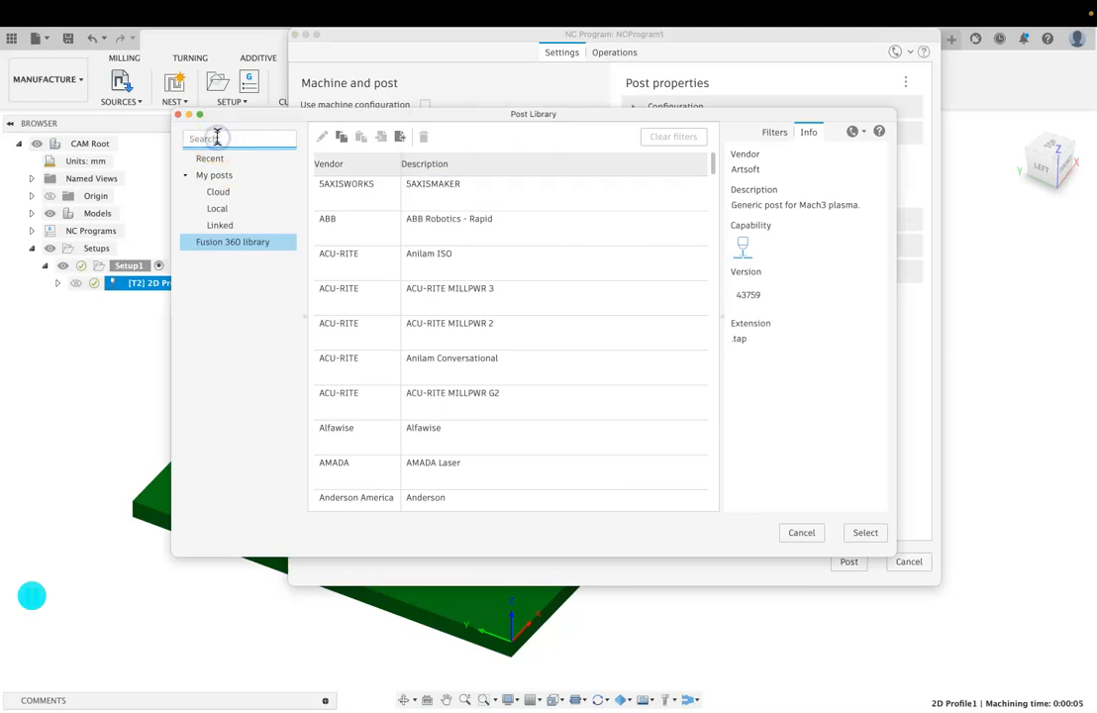
text(mach)
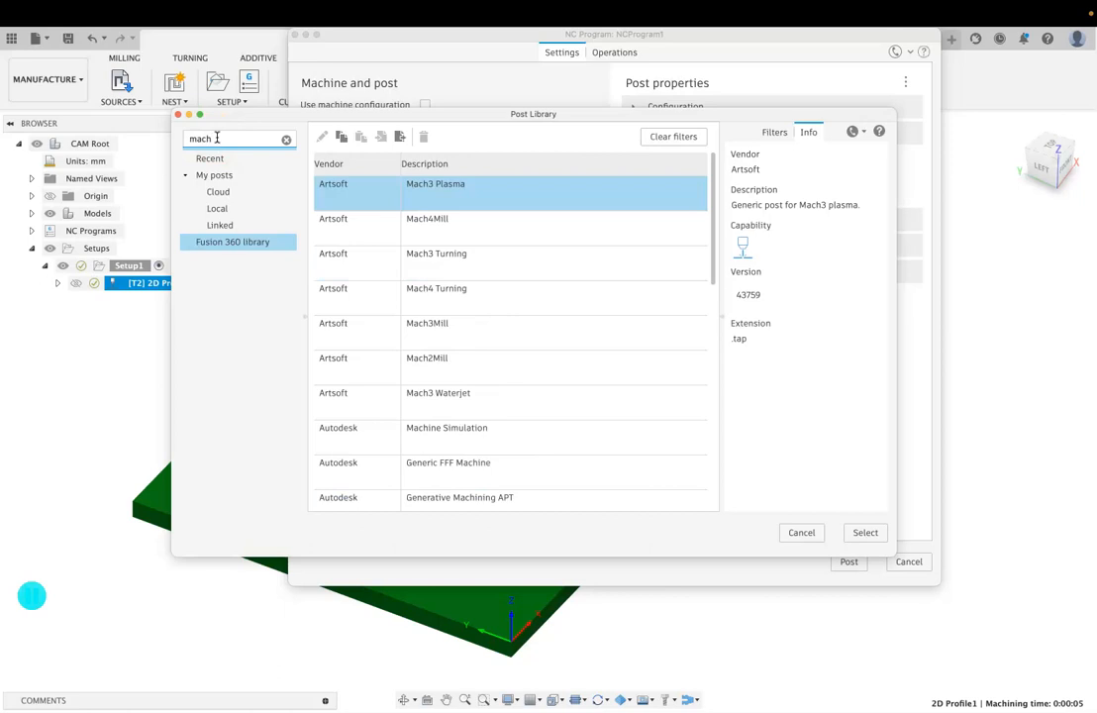
text(3)
click(412, 188)
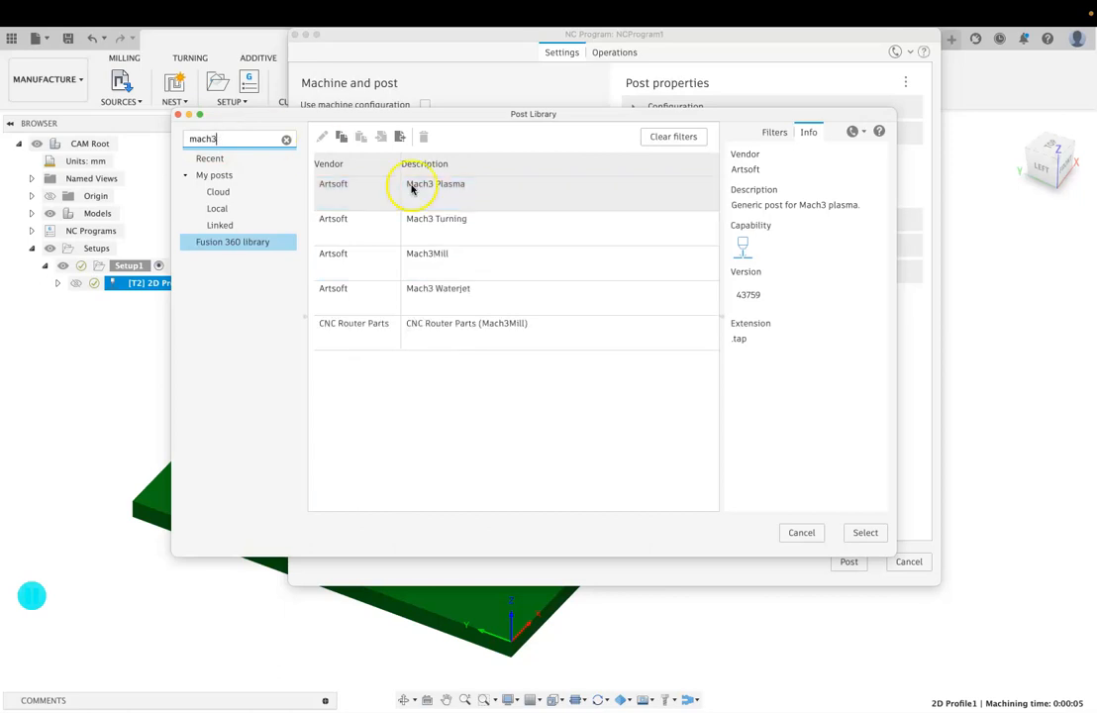
click(463, 190)
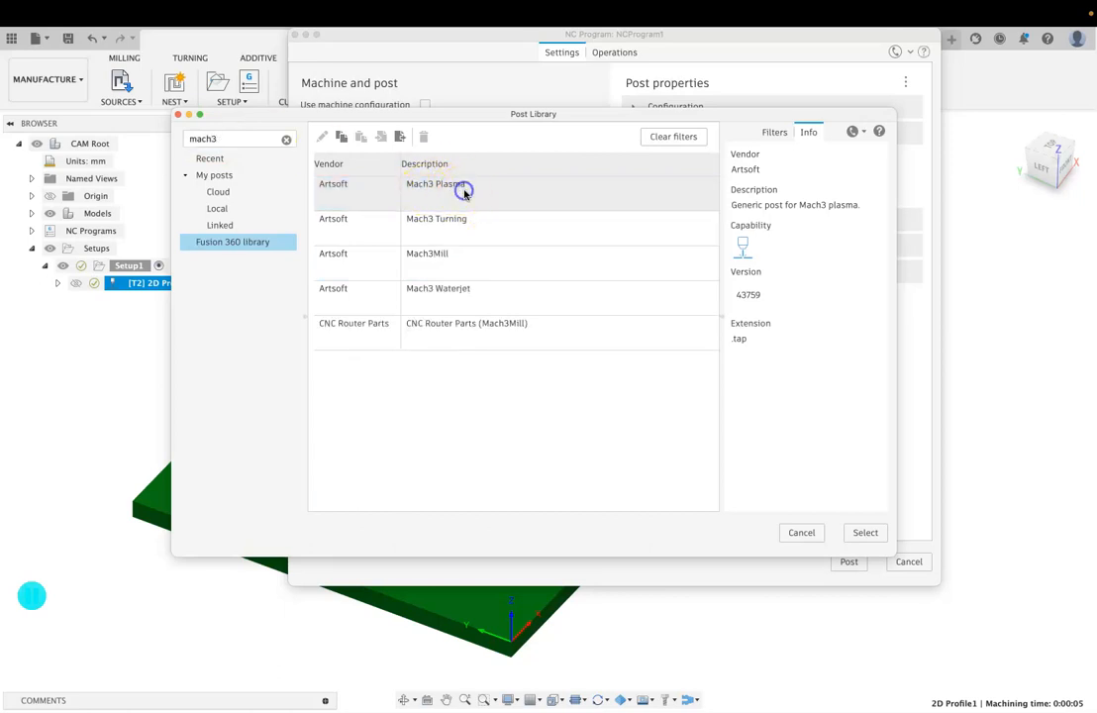
Confirm the Mach3 Plasma post and copy it to My Posts in the Cloud location.
click(867, 533)
click(639, 420)
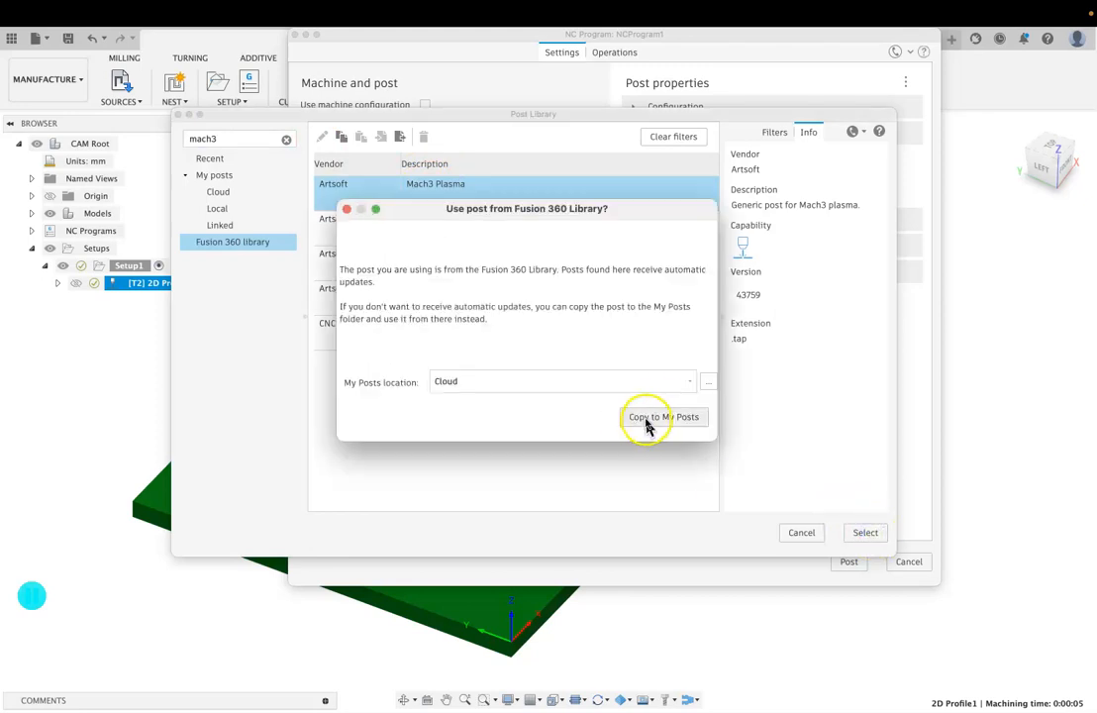
click(683, 381)
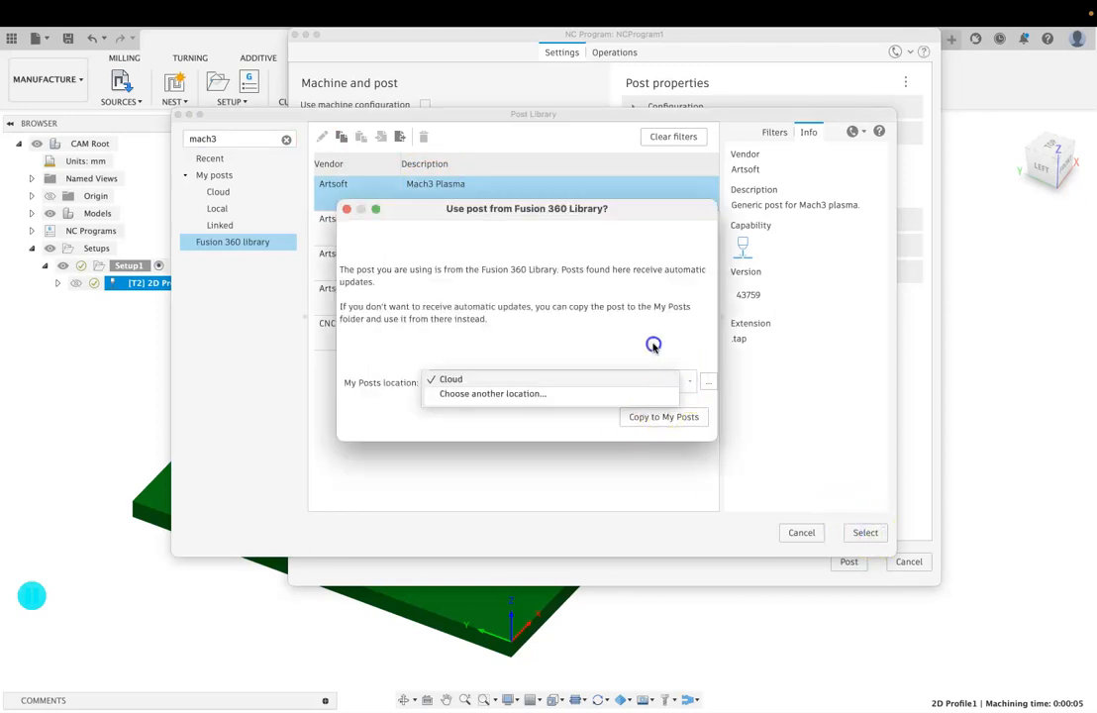
click(673, 382)
click(674, 418)
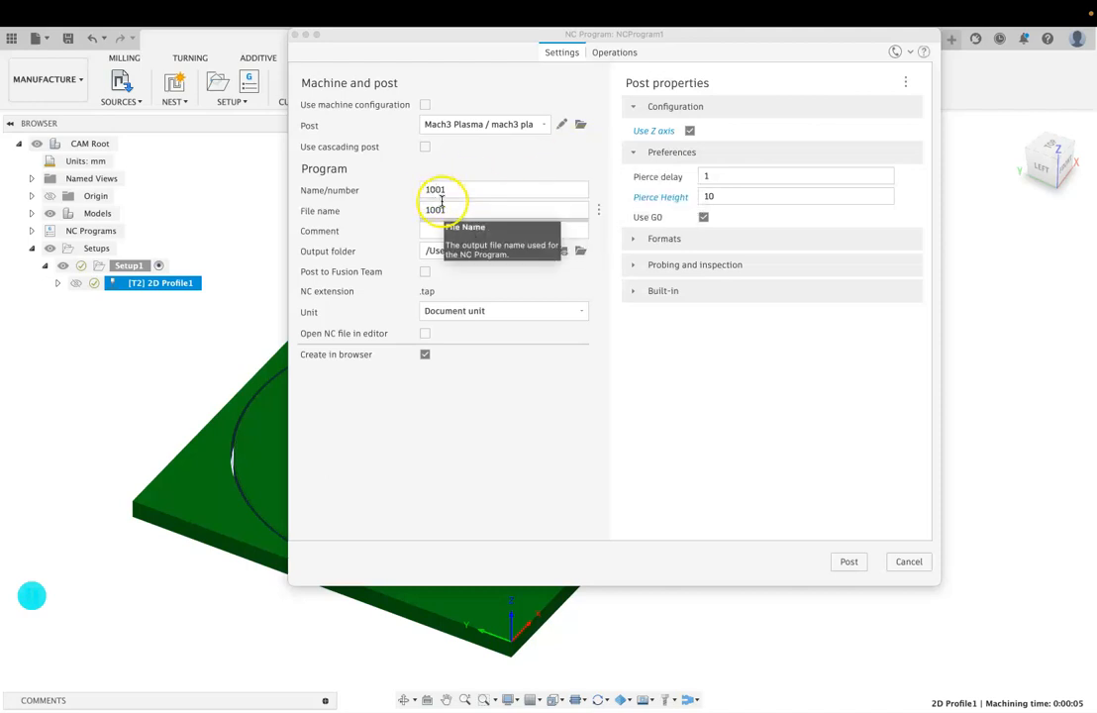
Extend the NC program's name 1001 with a hyphen and the author's name.
click(474, 189)
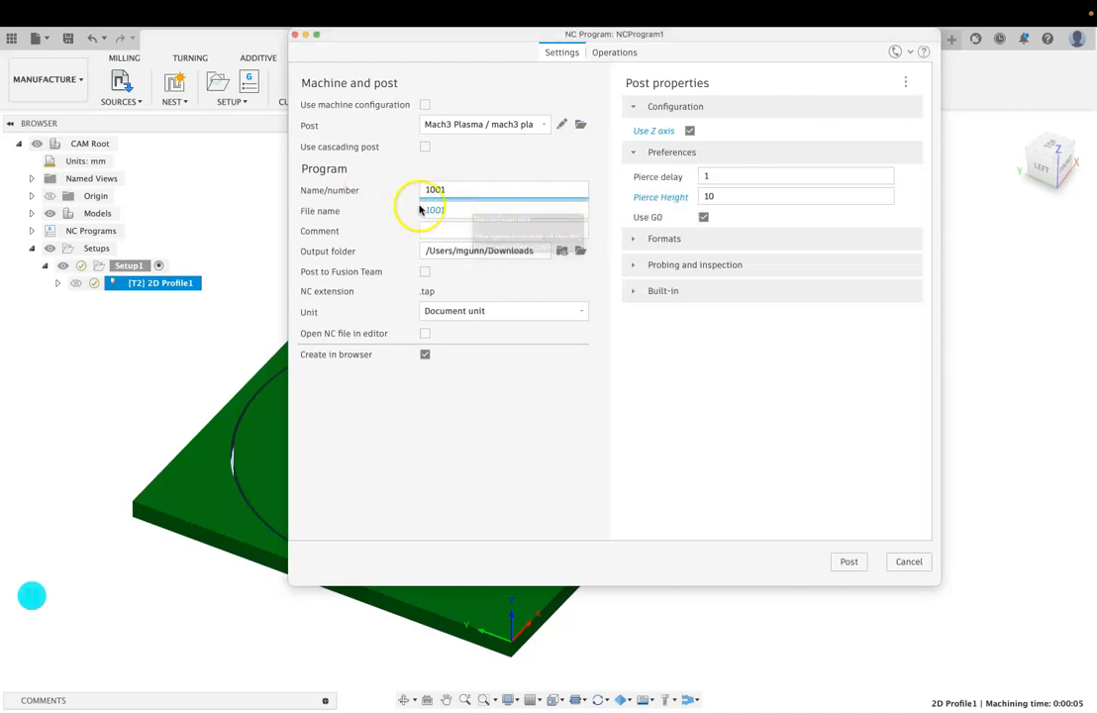
click(473, 189)
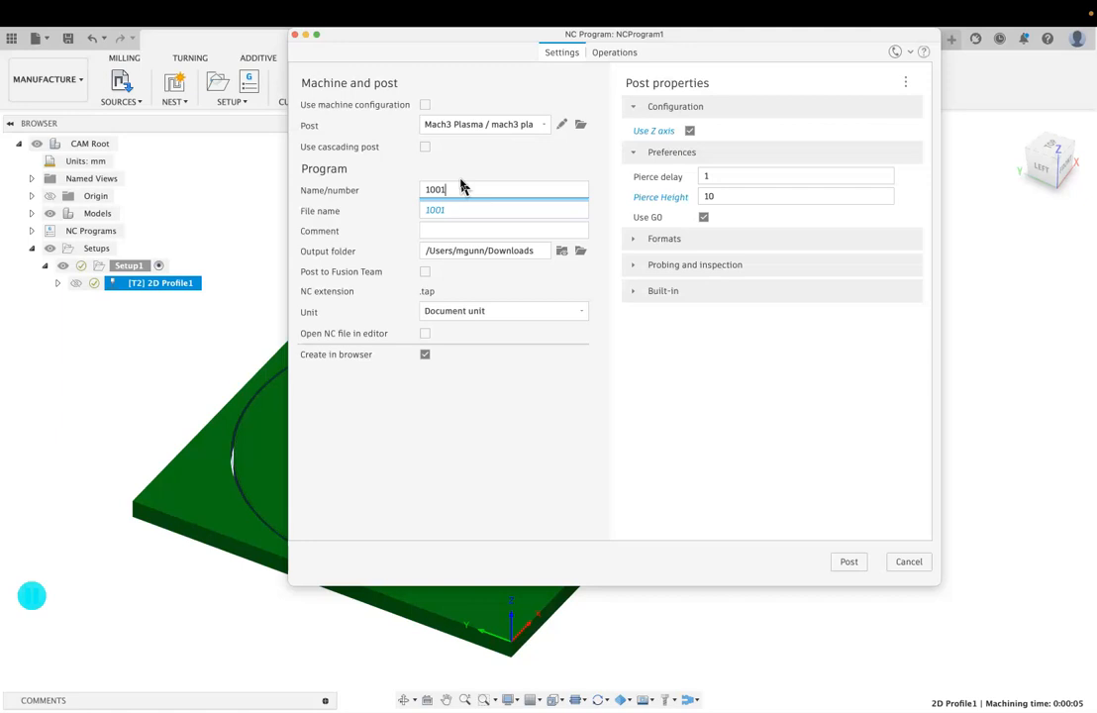
click(464, 237)
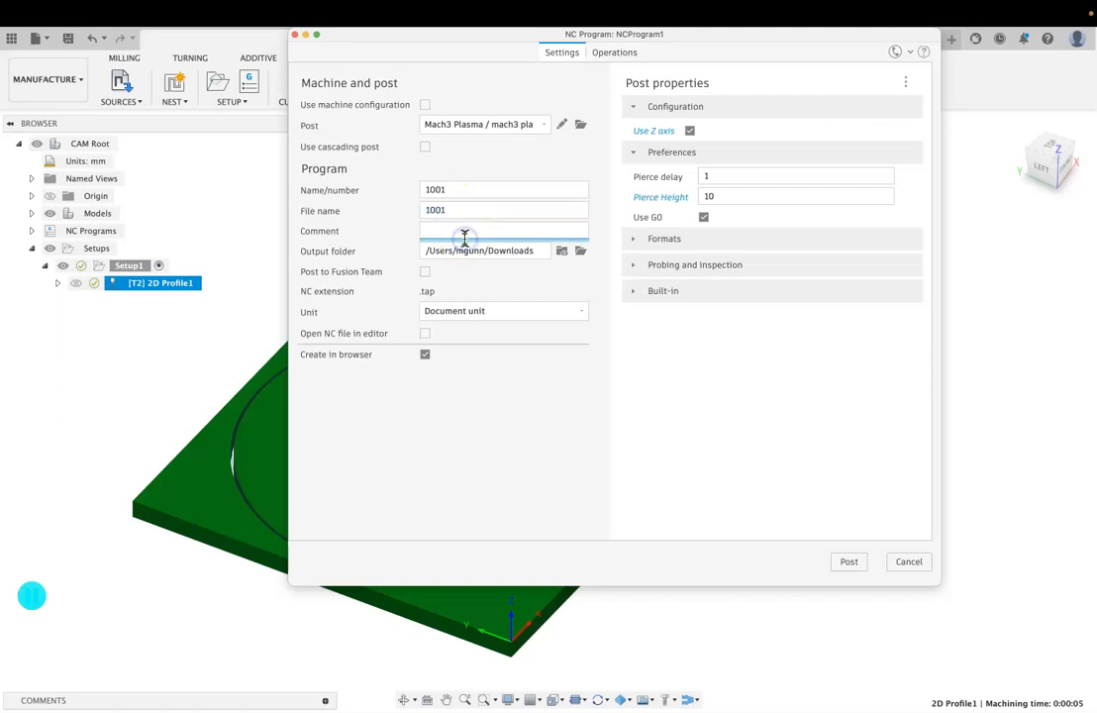
click(472, 190)
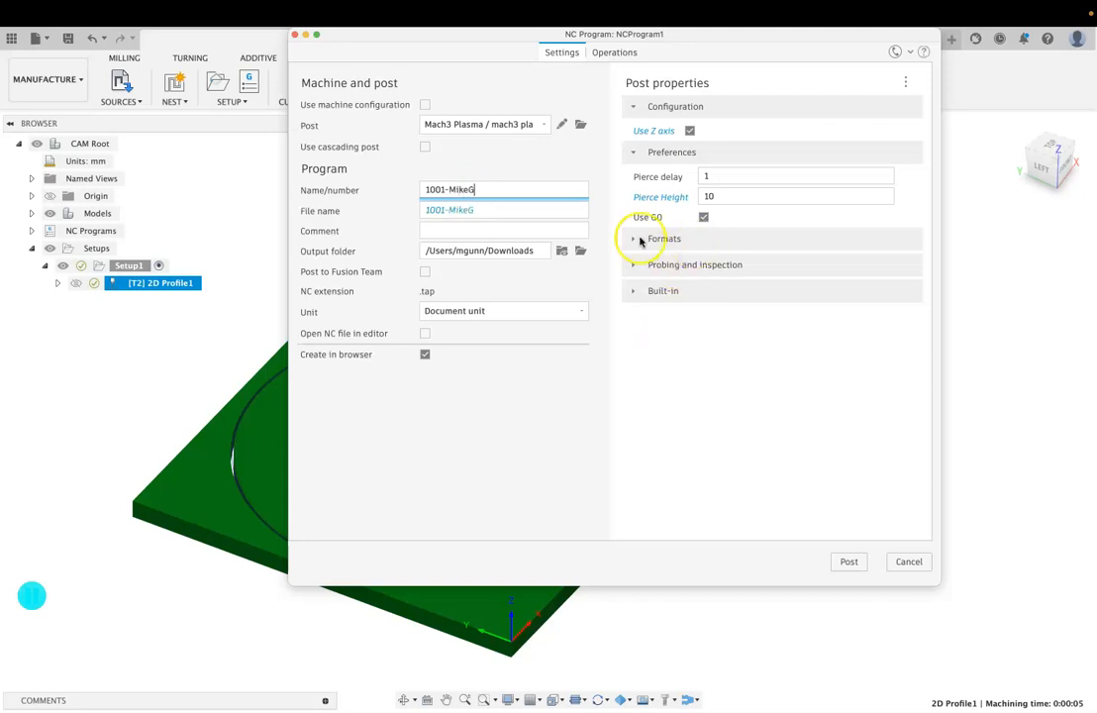
Check the Use Z axis option, set the pierce delay to 0.2 and discard the NC program.
click(637, 108)
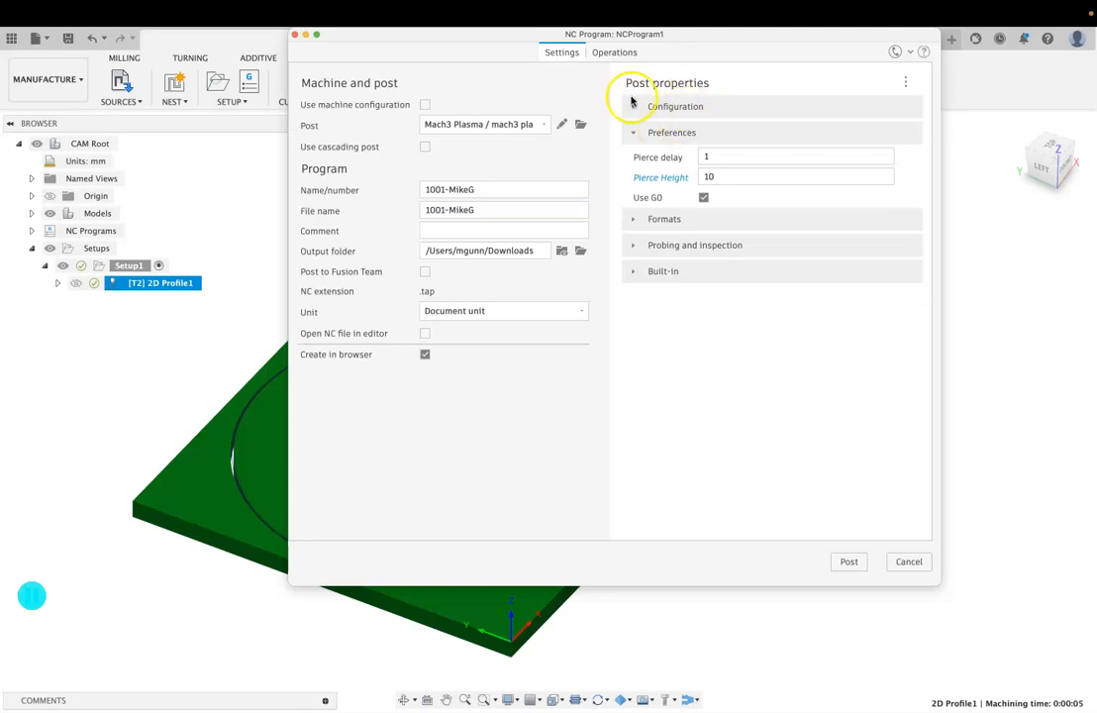
click(634, 106)
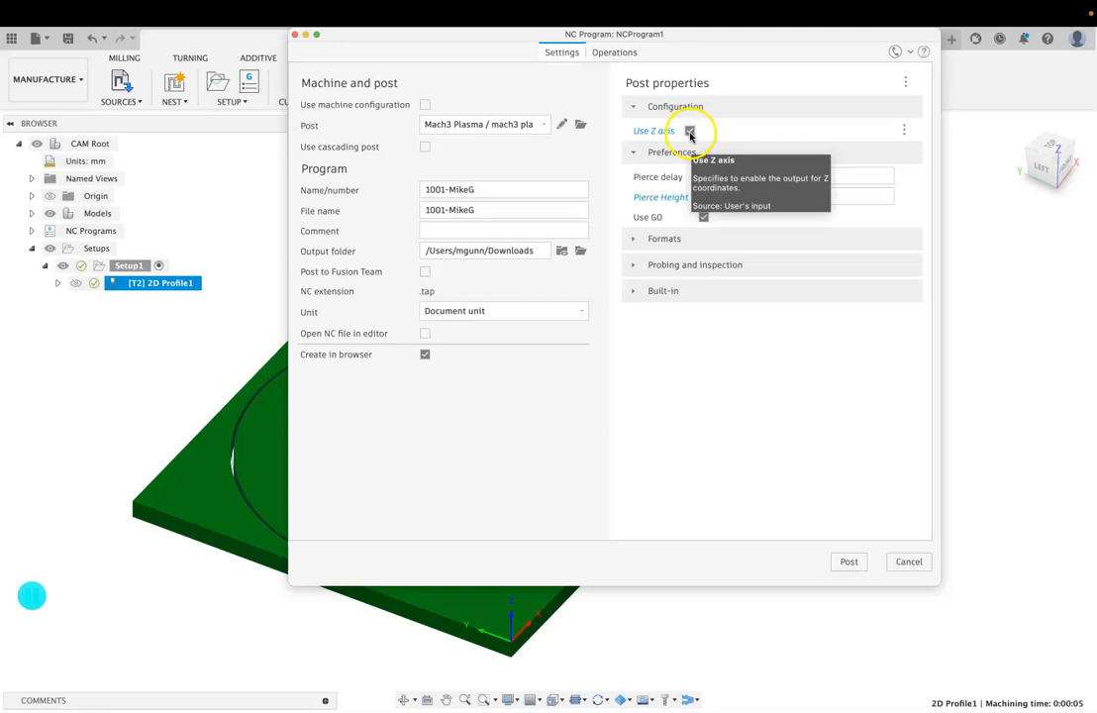
click(733, 177)
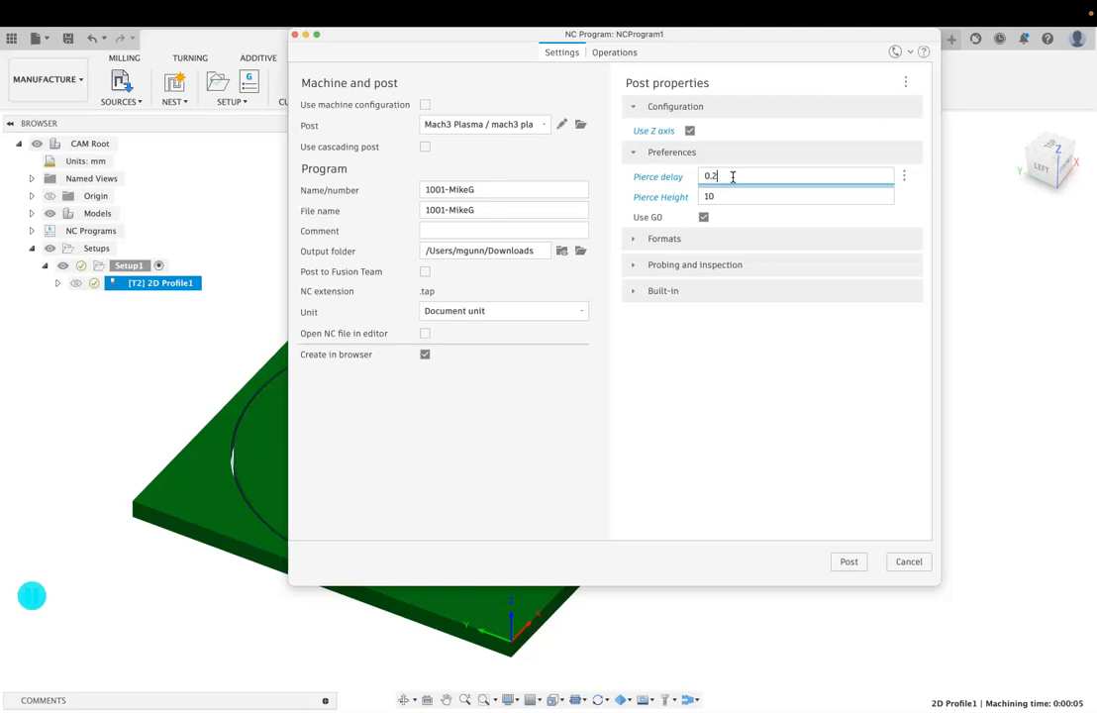
drag(663, 38, 692, 142)
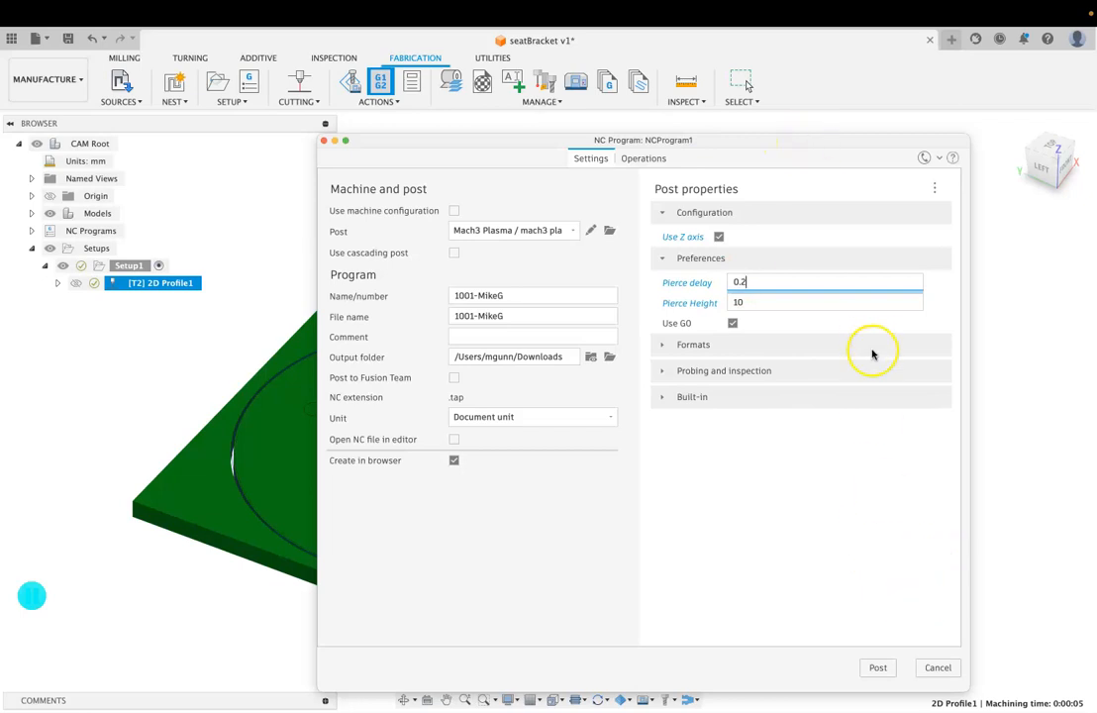
click(936, 669)
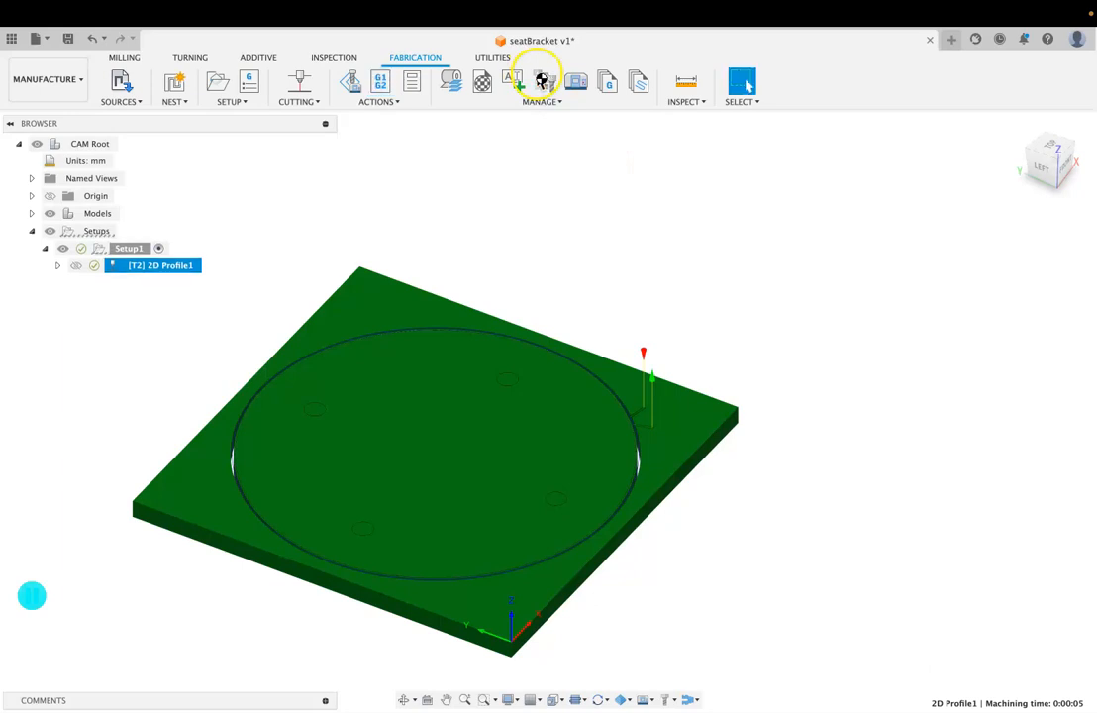
Check the cutting data of the Standard Nozzle - 3mm in the Plasma Cutter tool library.
click(543, 81)
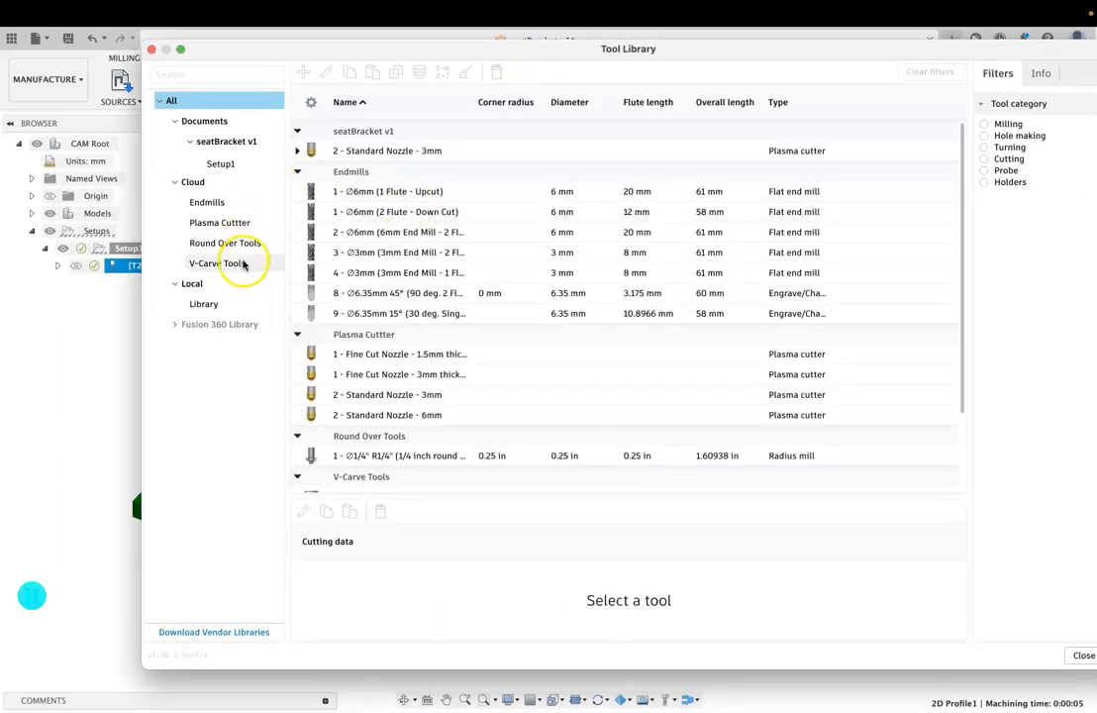
click(245, 225)
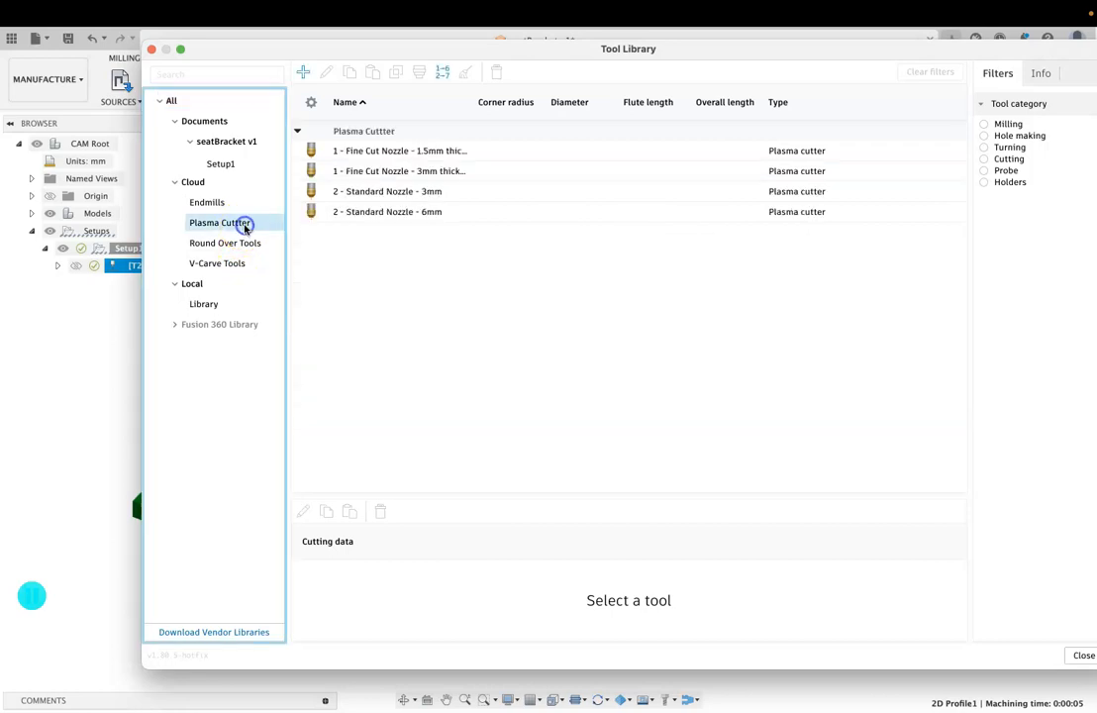
click(399, 191)
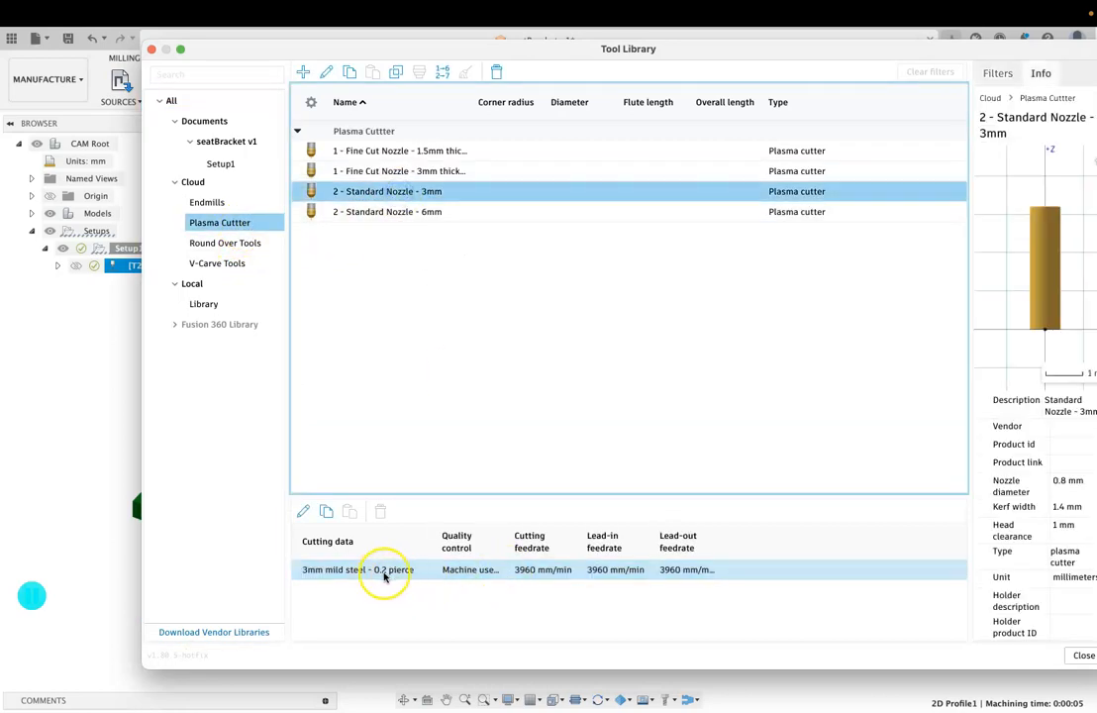
click(1086, 658)
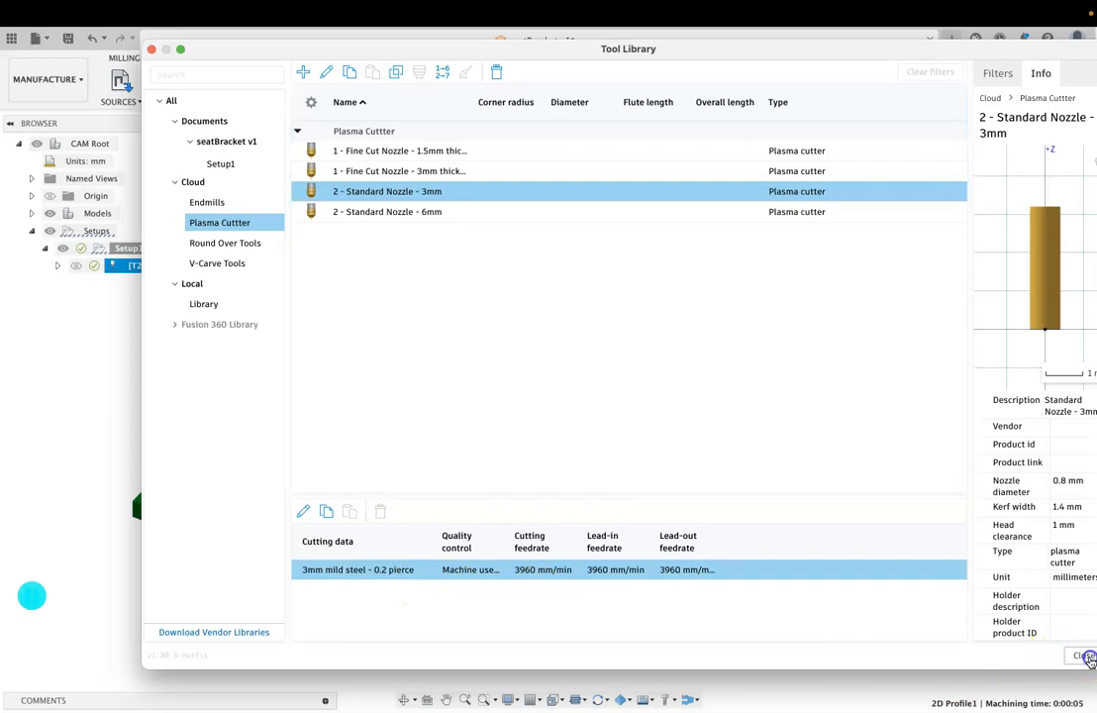
click(352, 82)
click(1018, 664)
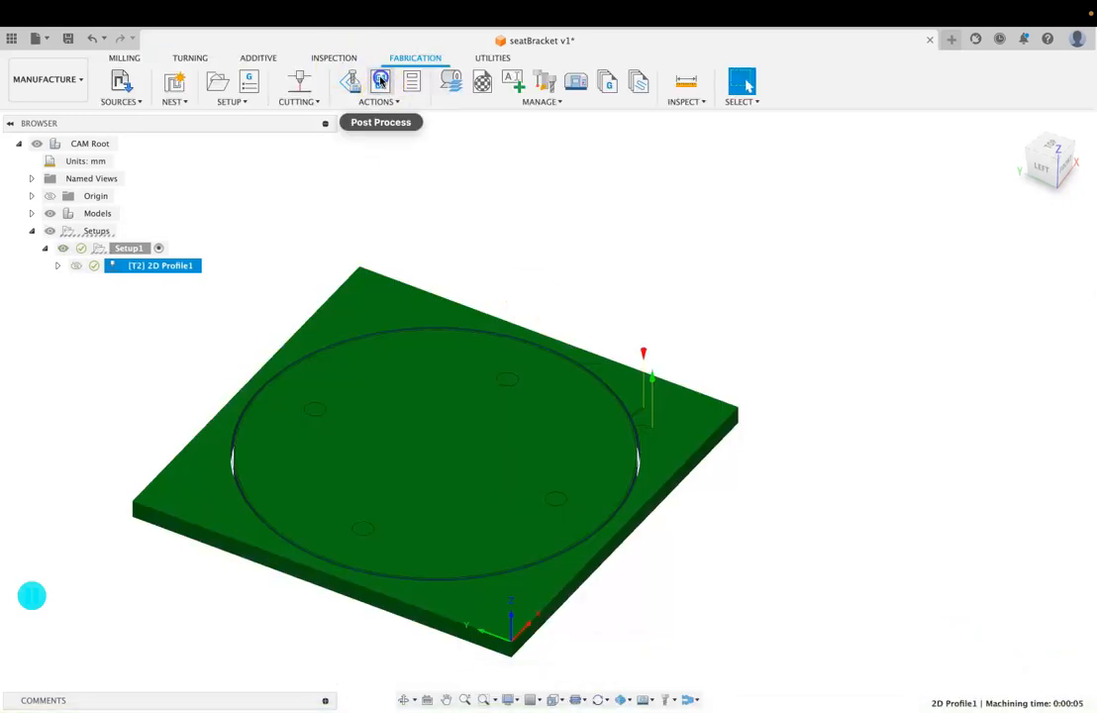
Start a new NC program for the 2D Profile, named 1001 plus a hyphen and the author's name.
click(380, 81)
click(506, 295)
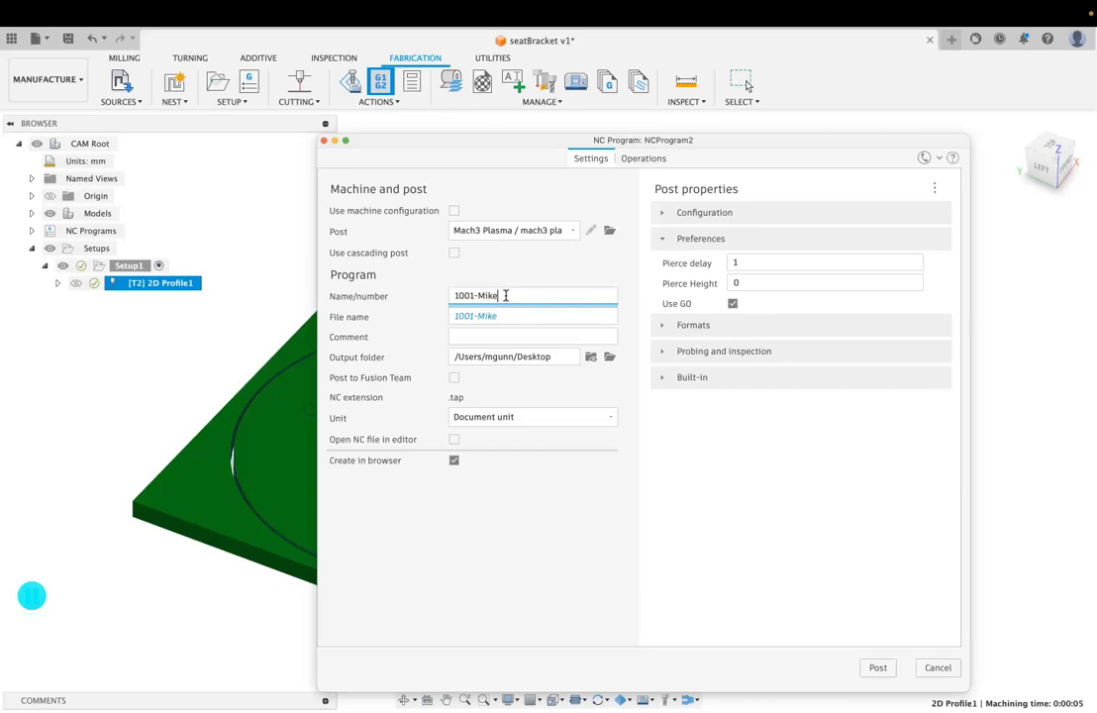
Set the pierce delay to 0.2, enable Z-axis output and set the pierce height to 10 in the post properties.
click(735, 262)
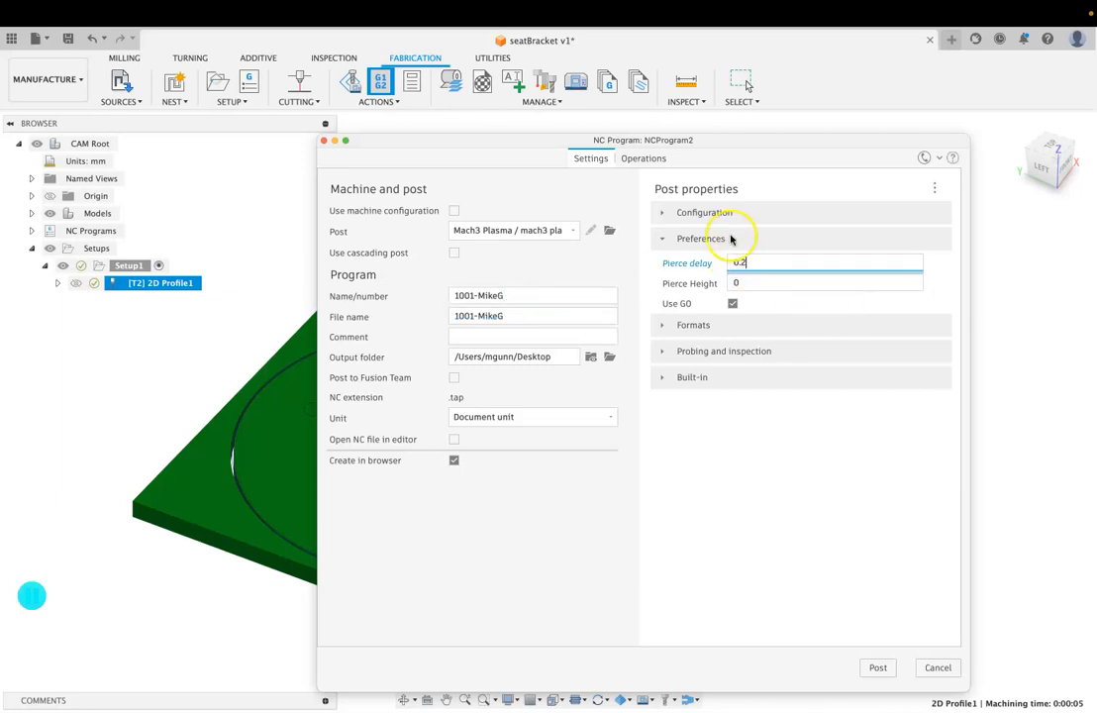
click(663, 212)
click(718, 237)
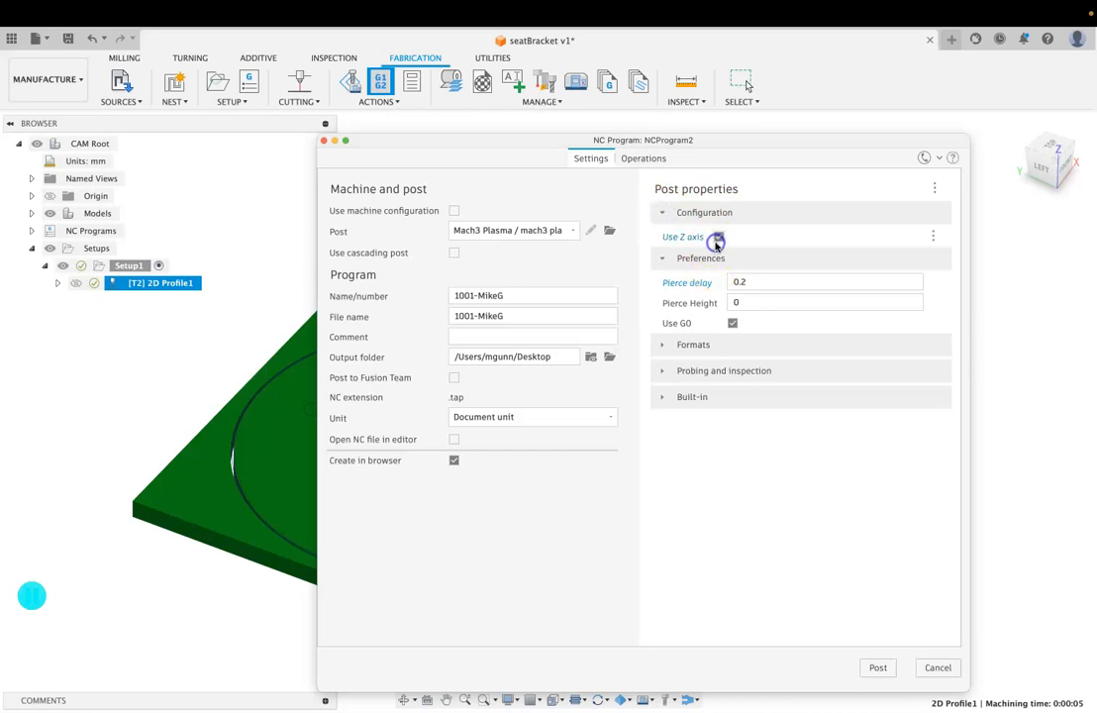
click(769, 302)
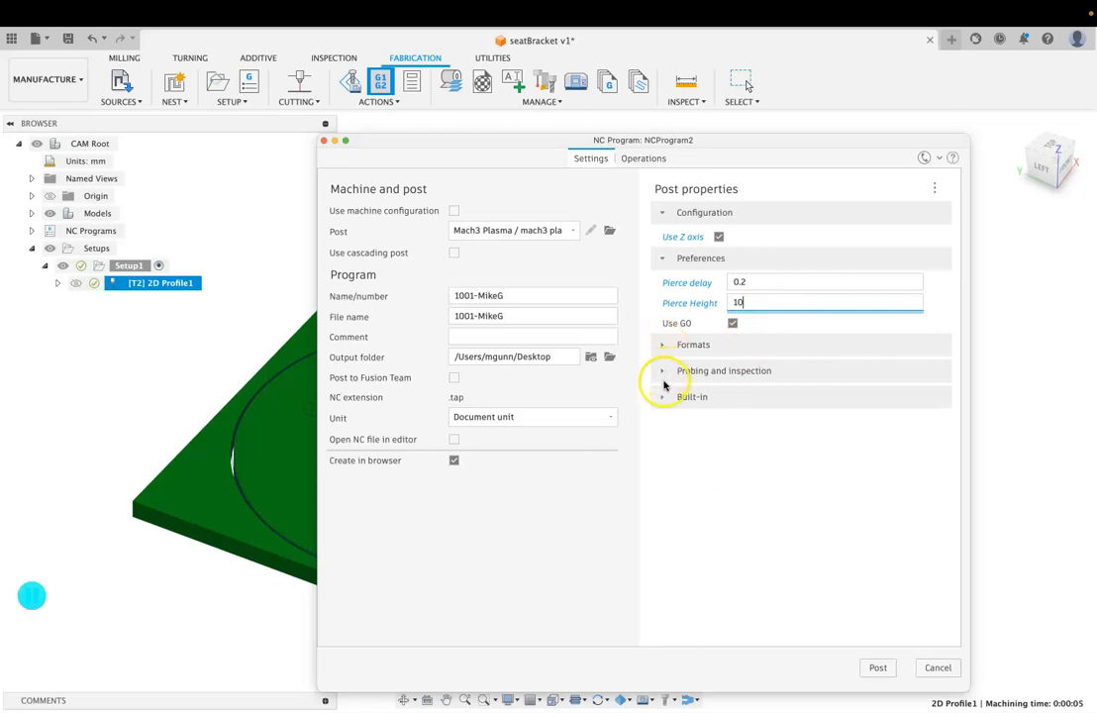
Set the built-in high feedrate of the post to 1000.
click(662, 402)
click(851, 469)
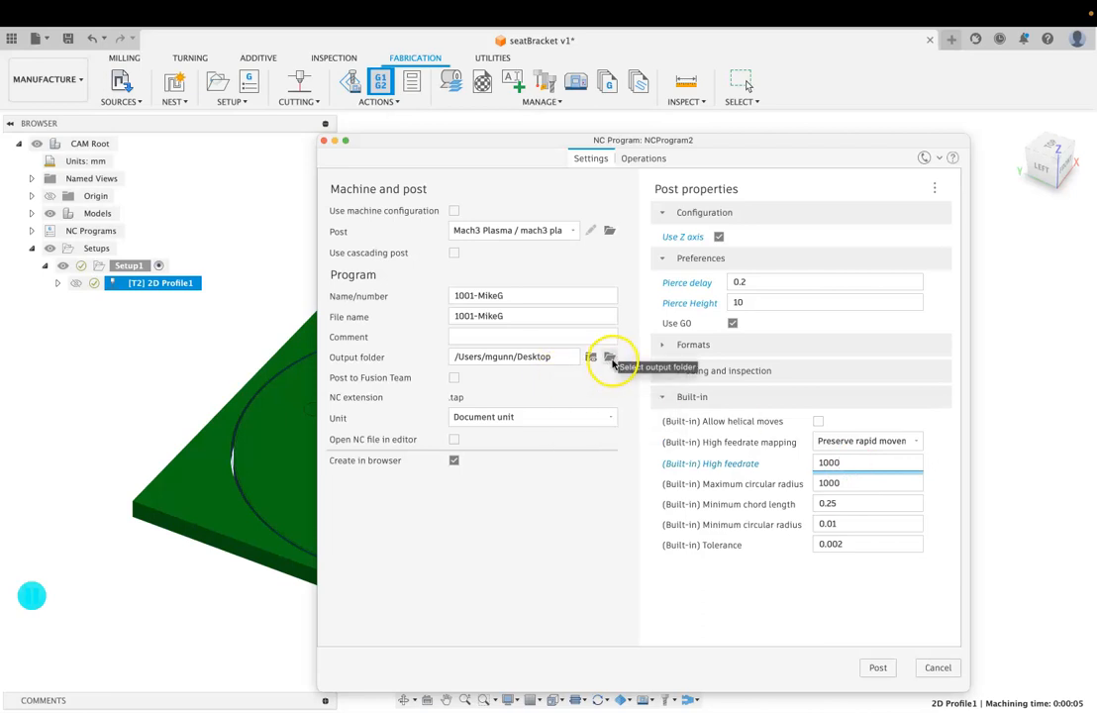
Set the NC program's output folder to the Desktop and check which operations the program includes.
click(610, 358)
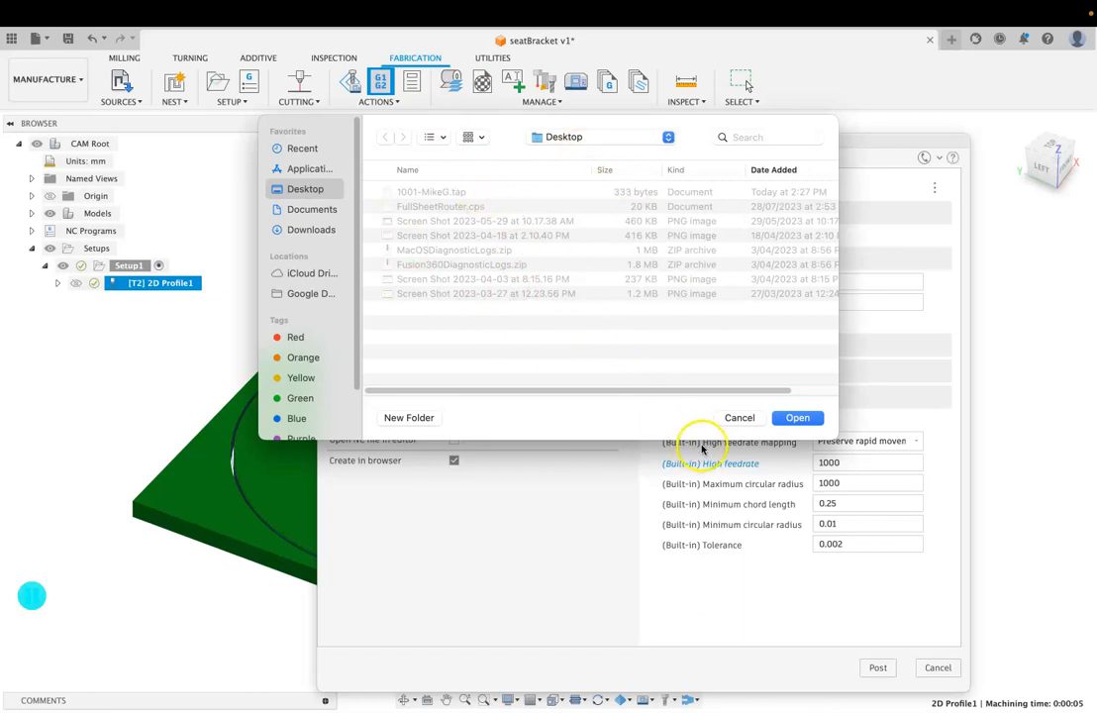
click(796, 419)
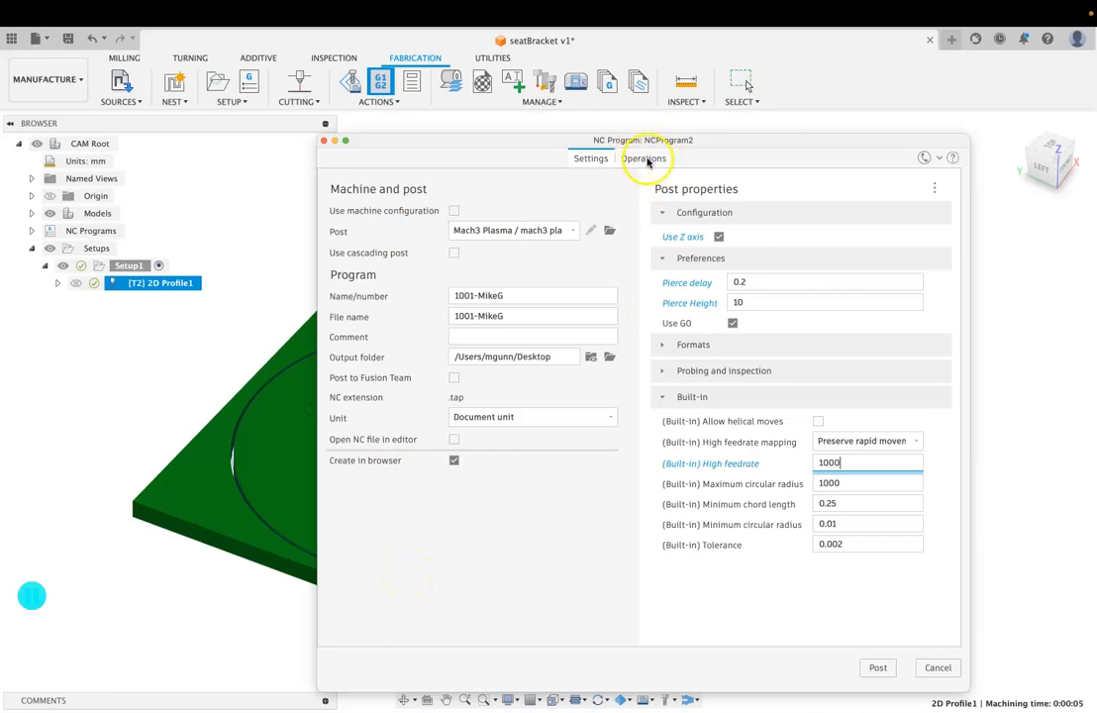
click(644, 156)
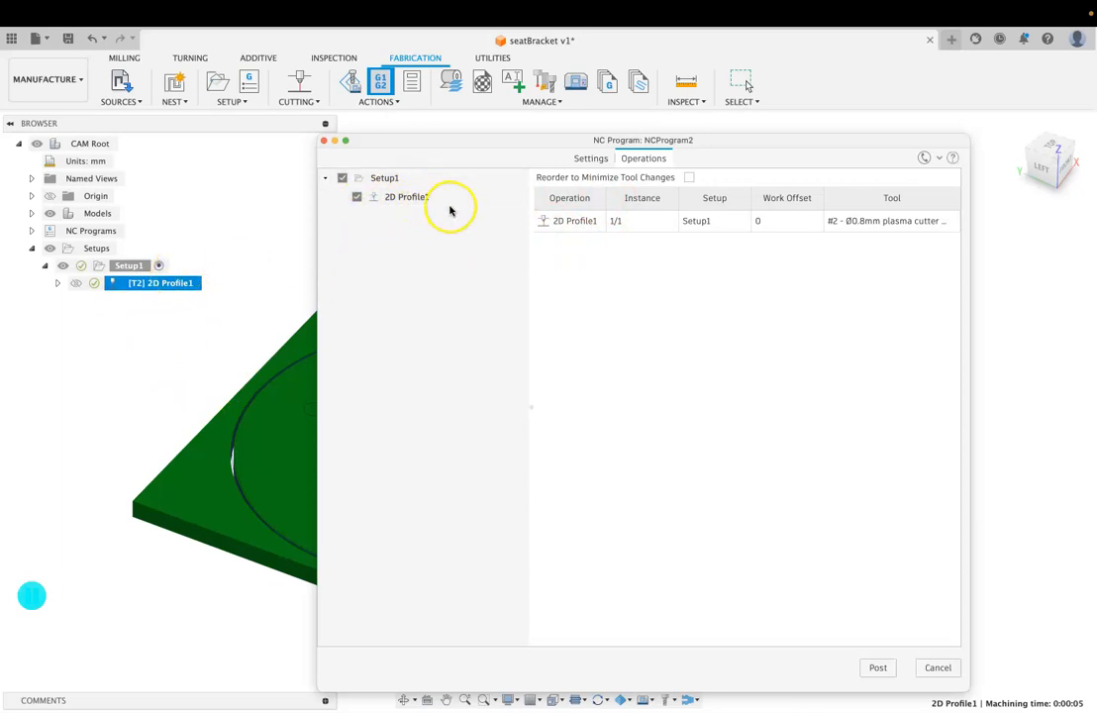
click(591, 159)
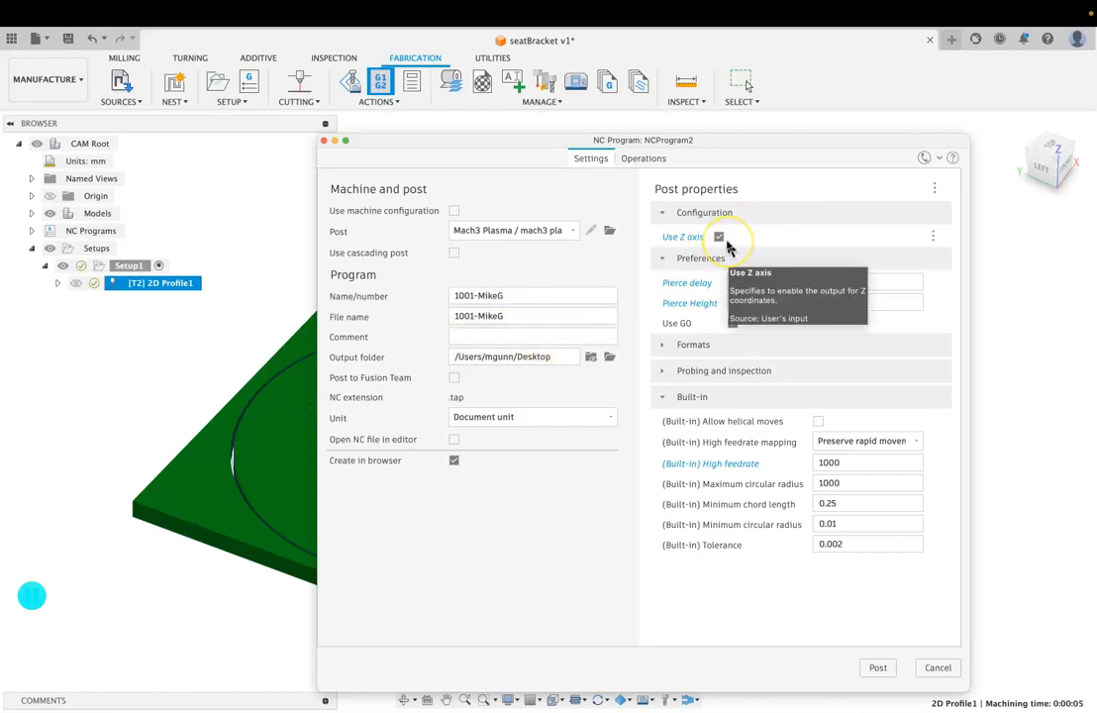
Review the pierce height and pierce delay, and post the NC program, overwriting the existing .tap file of the same name.
click(758, 305)
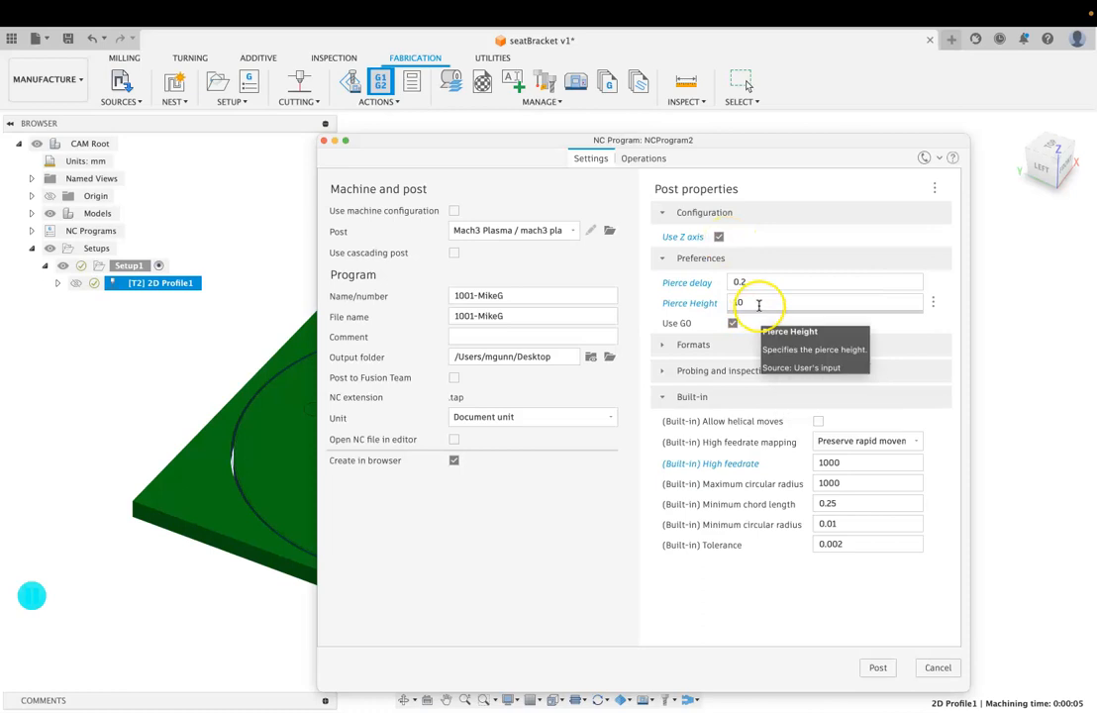
click(759, 287)
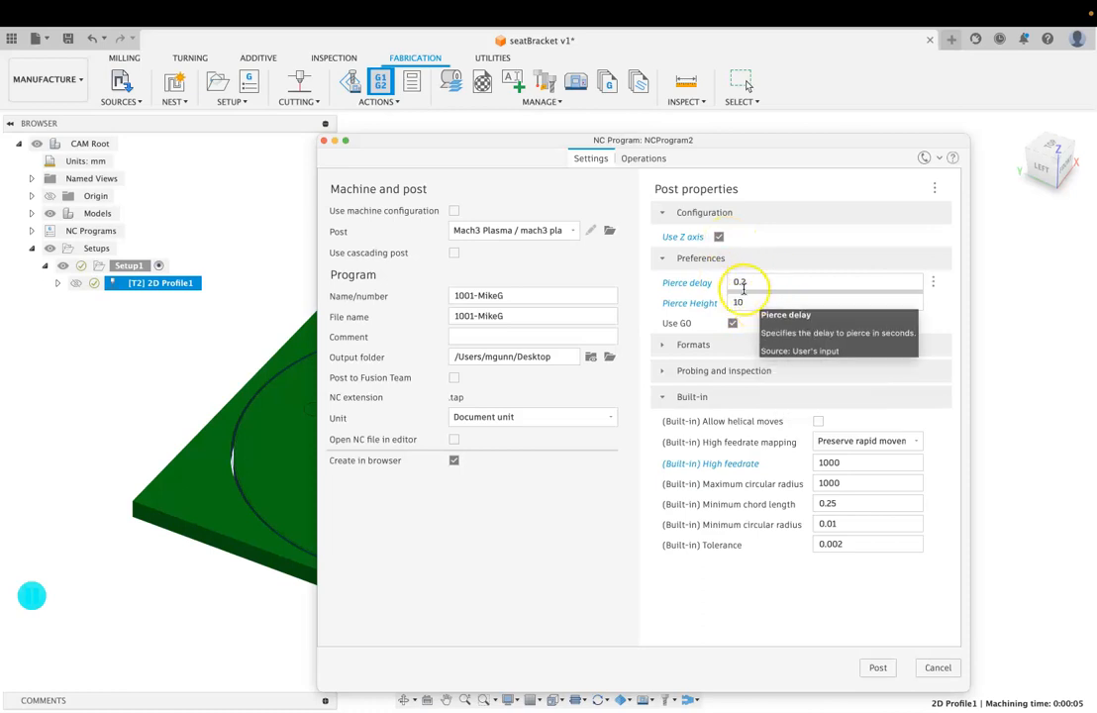
click(793, 282)
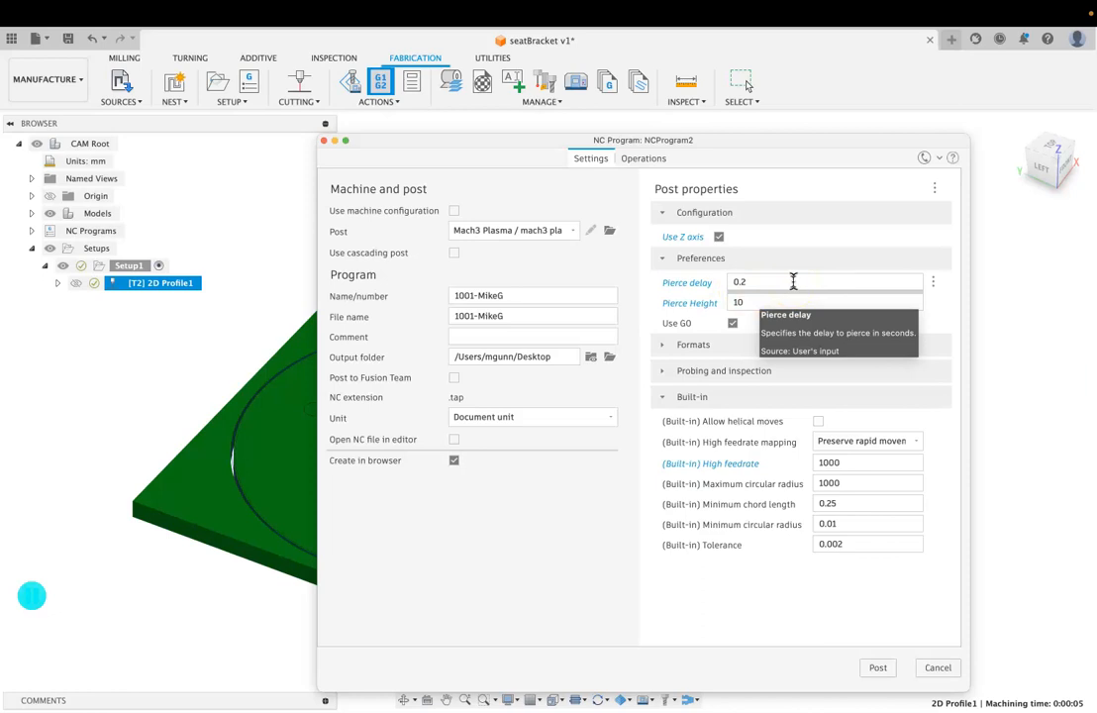
click(752, 282)
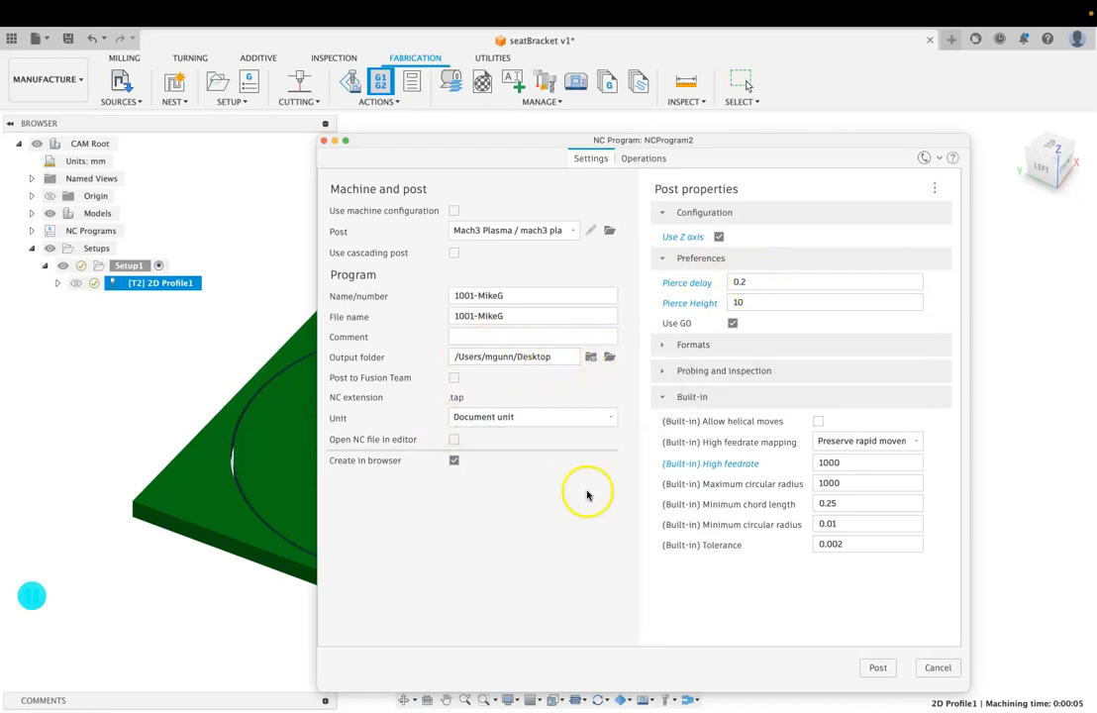
click(879, 665)
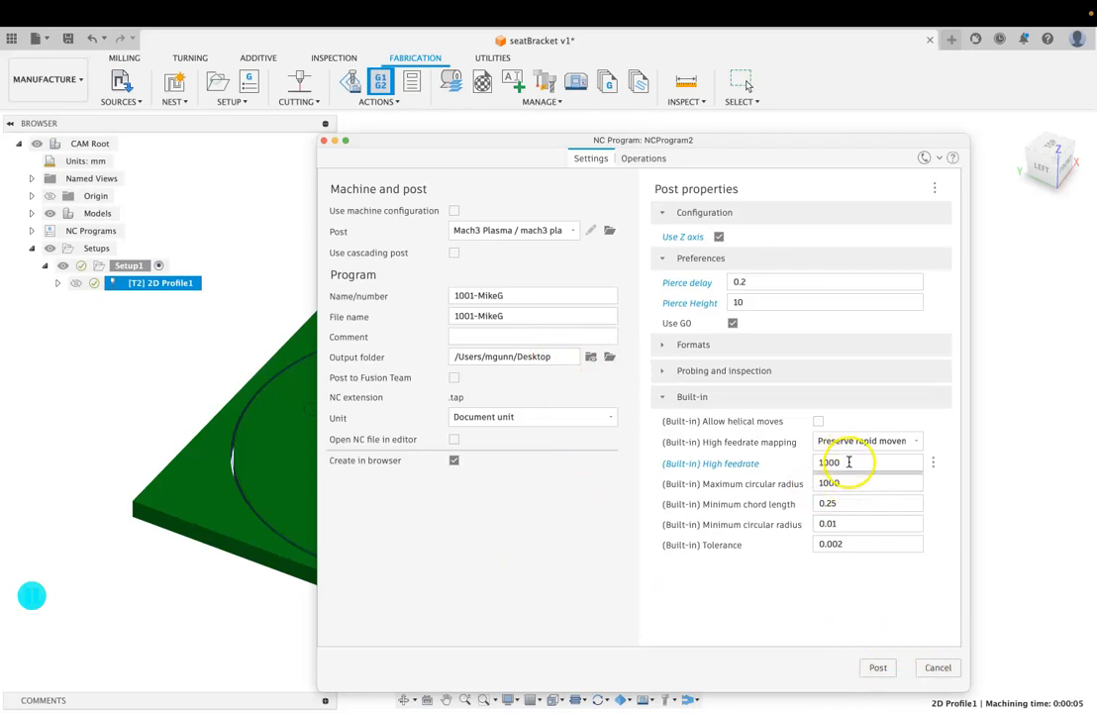
click(879, 668)
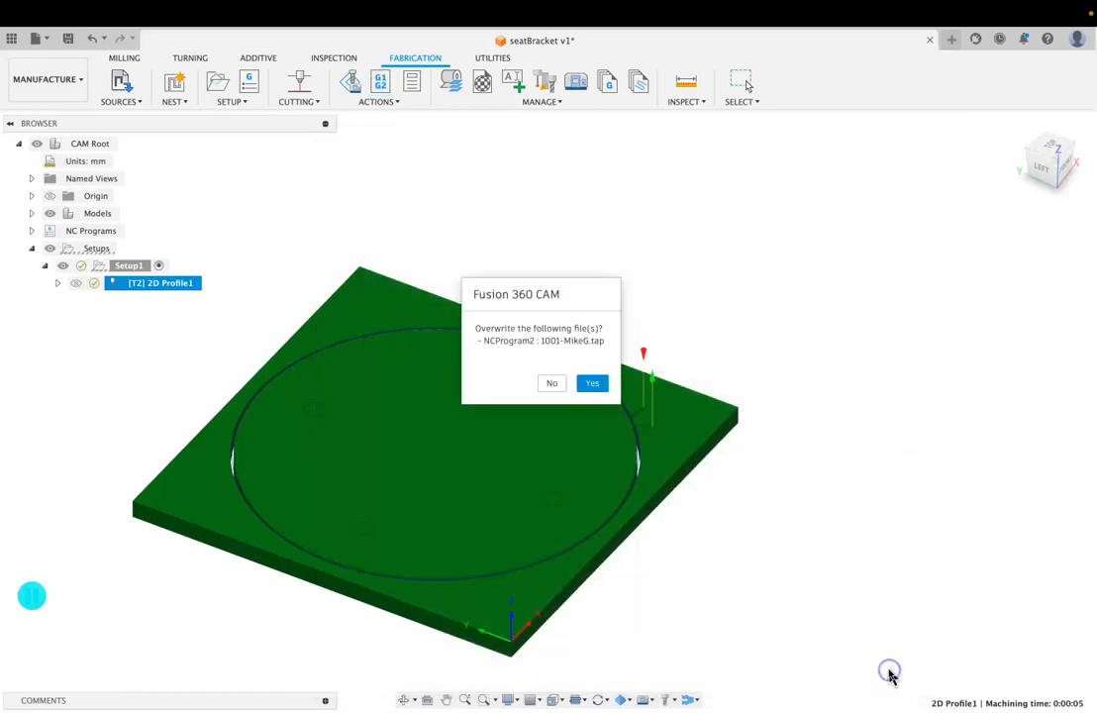
click(592, 383)
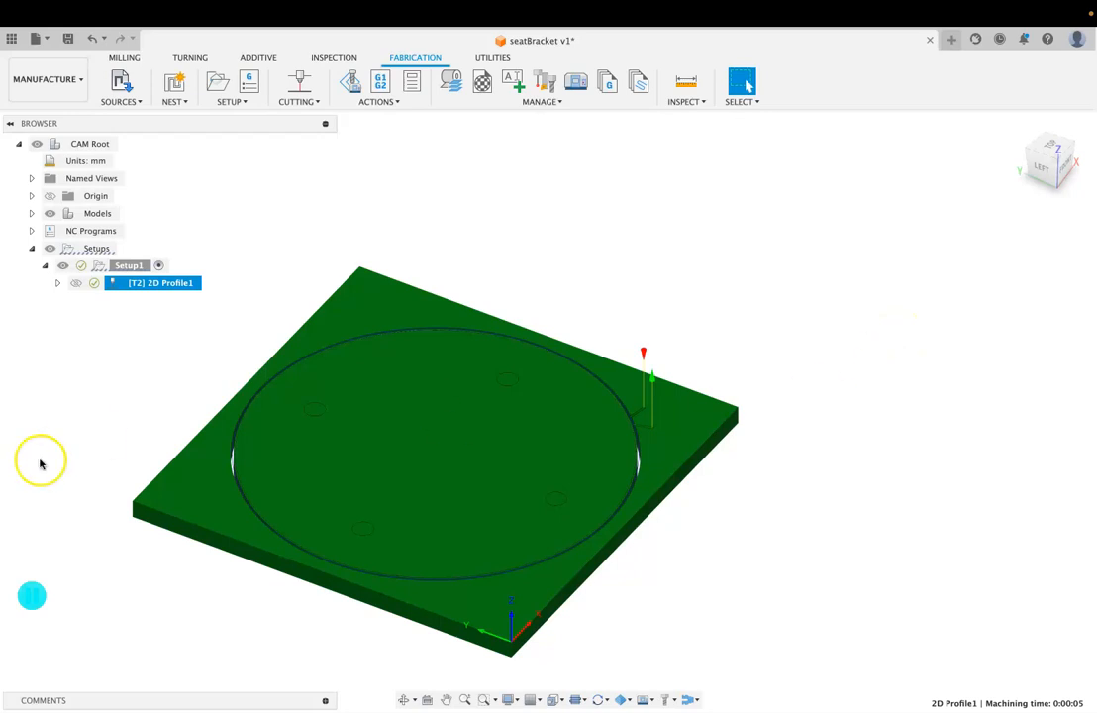
scroll(763, 360, left, 5)
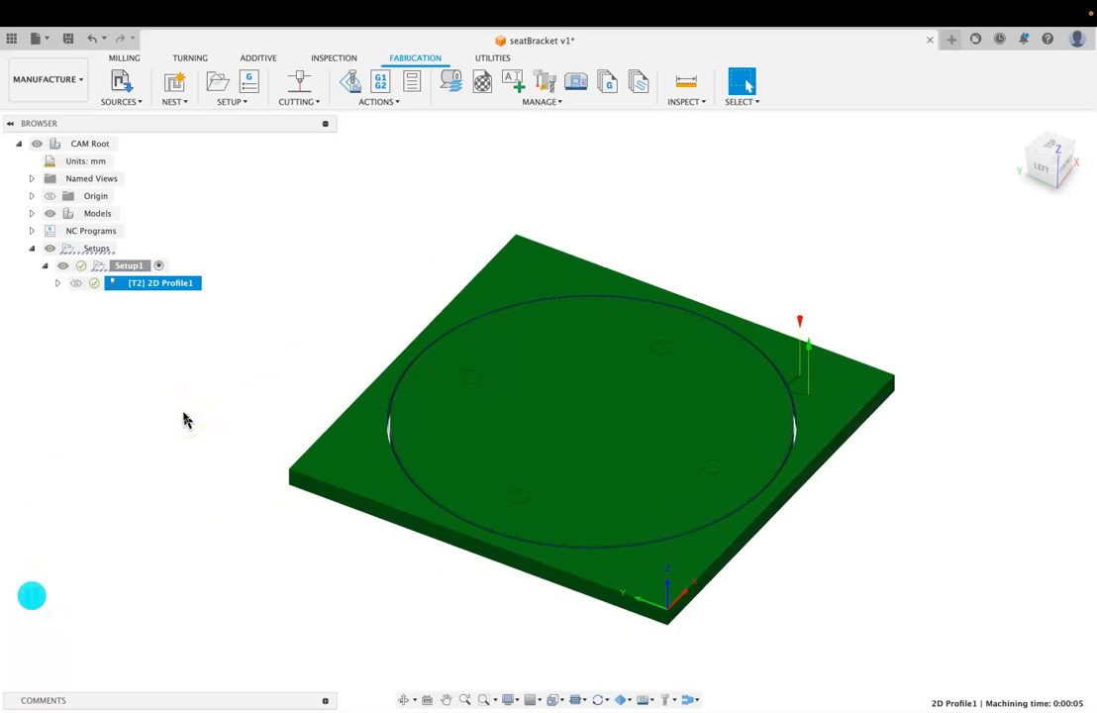
click(160, 434)
click(27, 582)
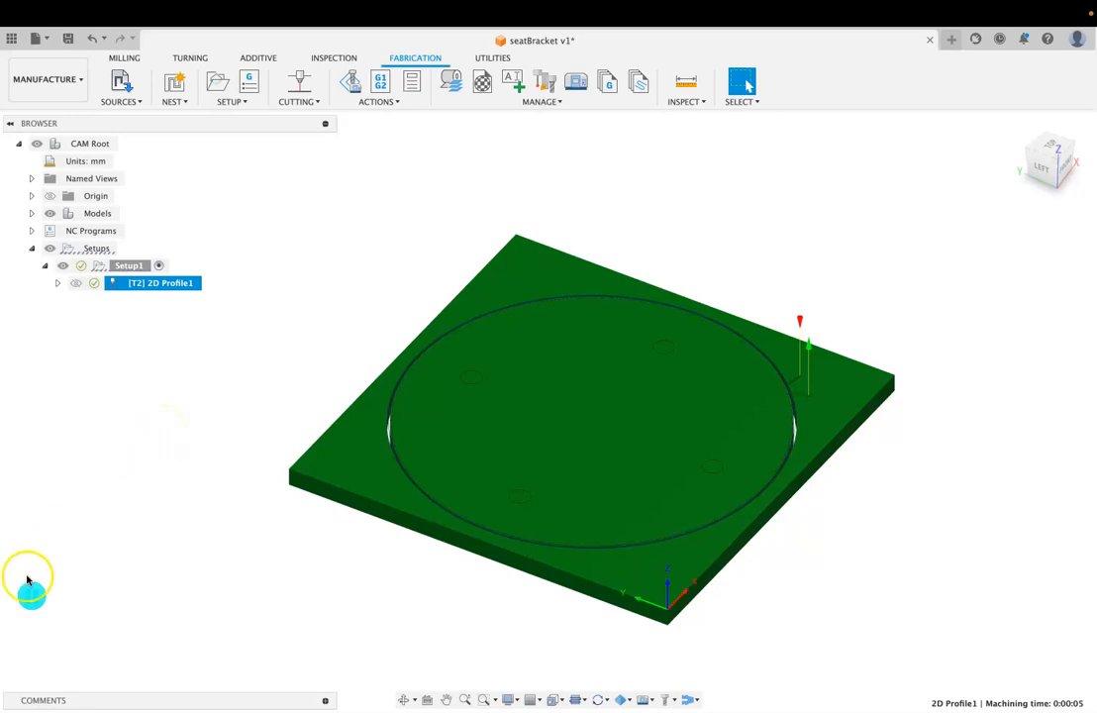